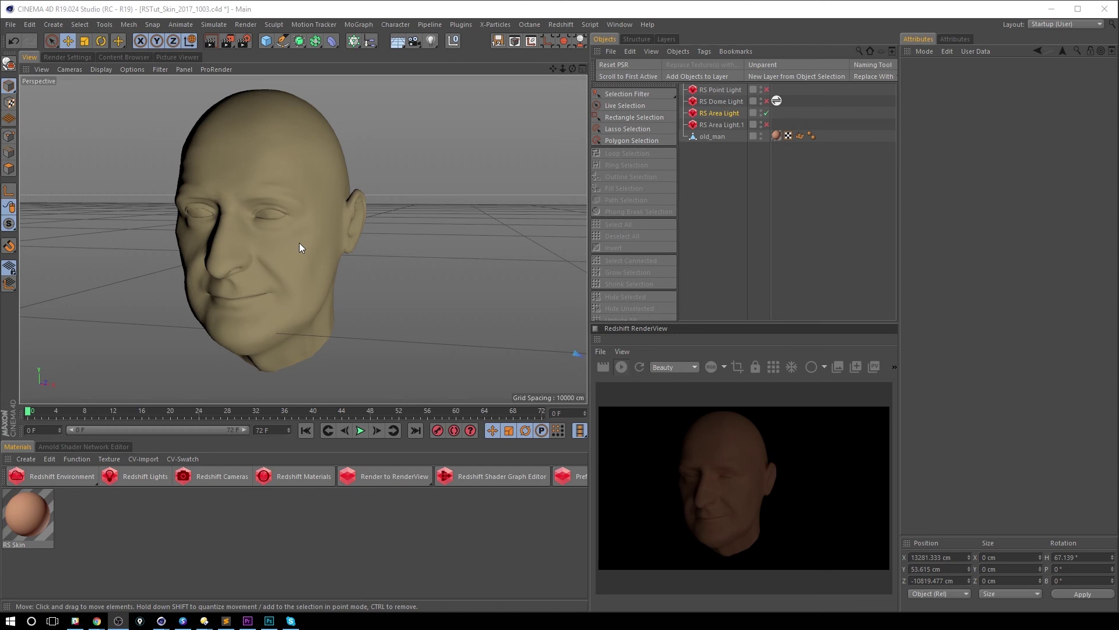
Step: Set the subsurface scattering mode to Rebuild in the Redshift render settings
click(79, 57)
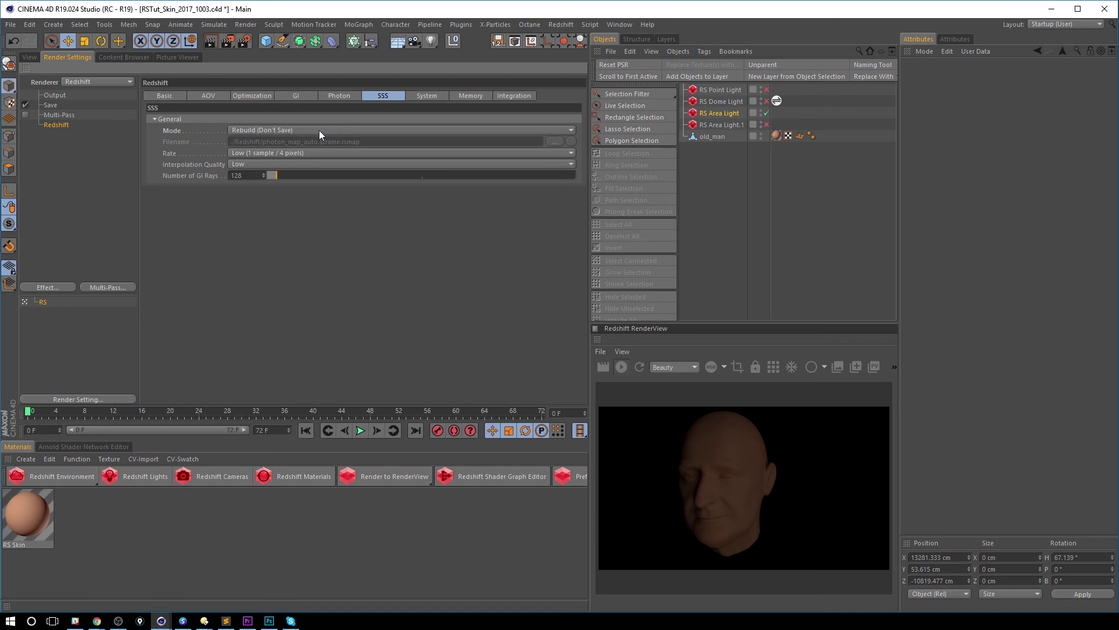
click(304, 98)
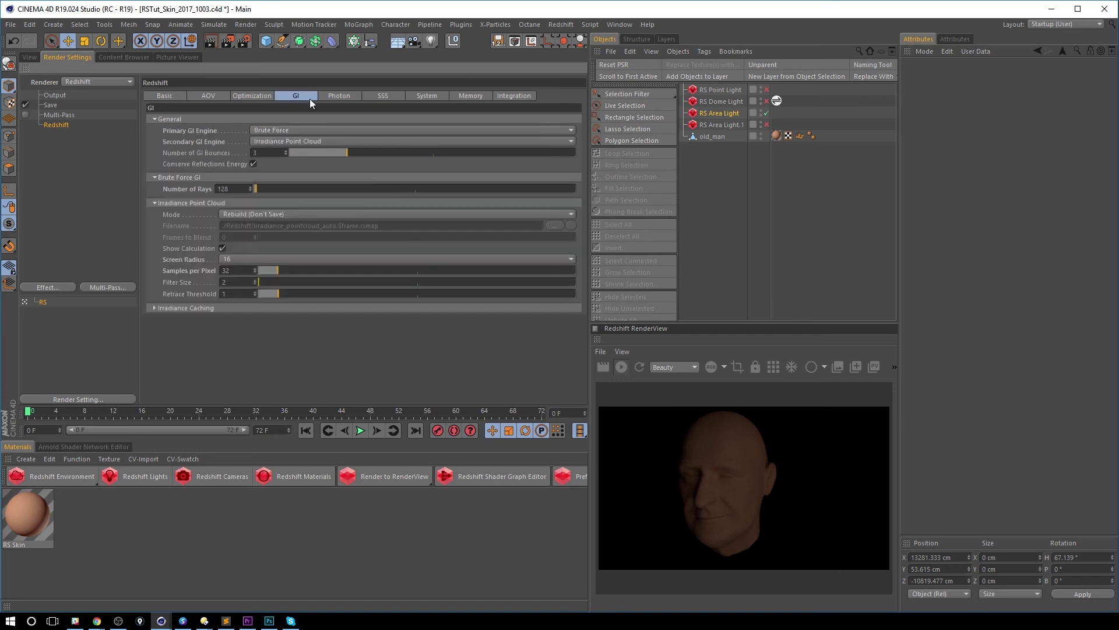
click(383, 94)
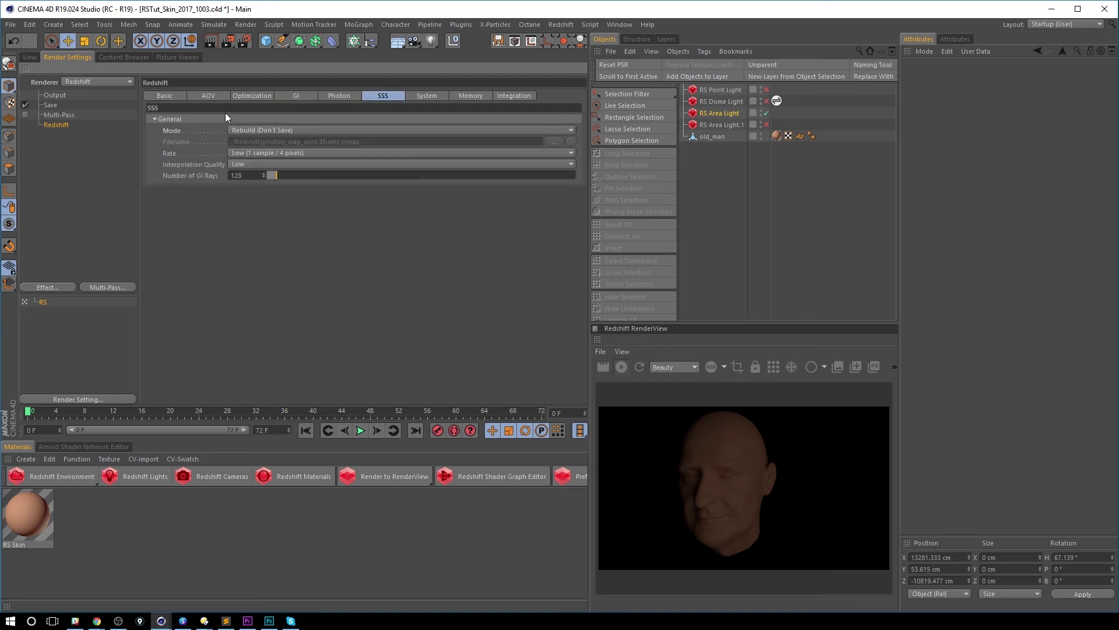
click(309, 130)
click(294, 168)
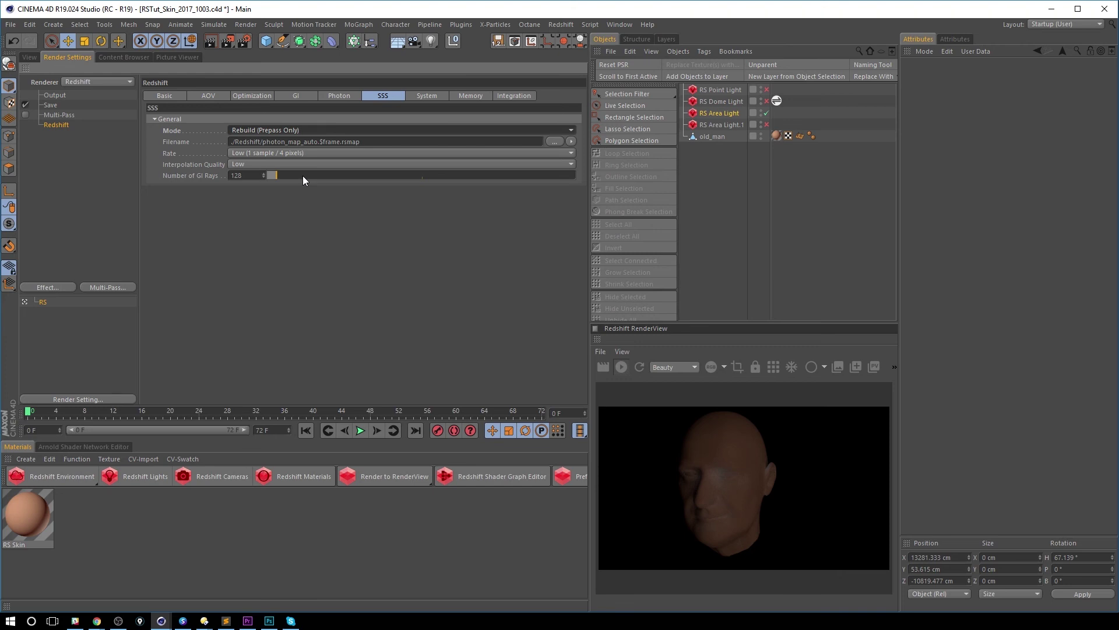
click(306, 131)
click(291, 128)
click(301, 129)
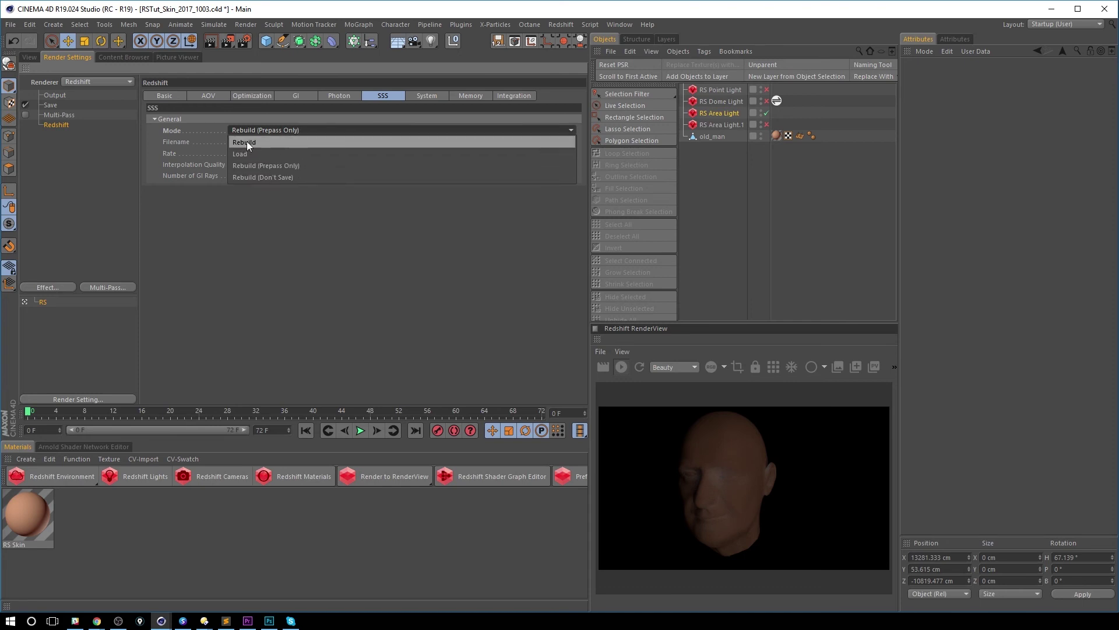
click(283, 143)
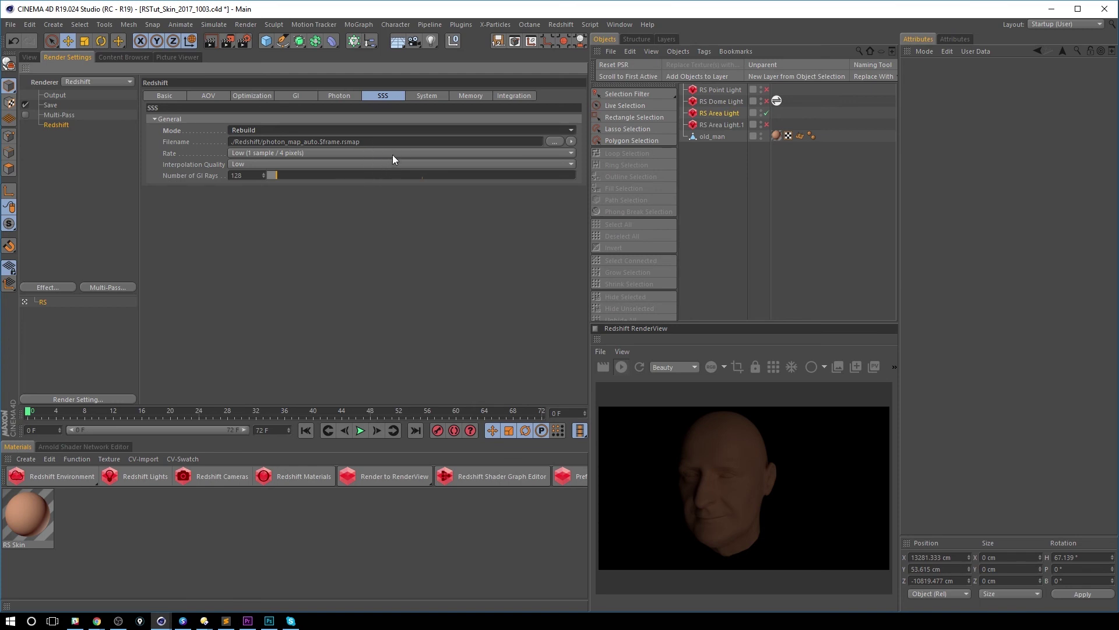
Step: Review the subsurface scattering rate and interpolation quality options and set the number of GI rays to 64
click(408, 151)
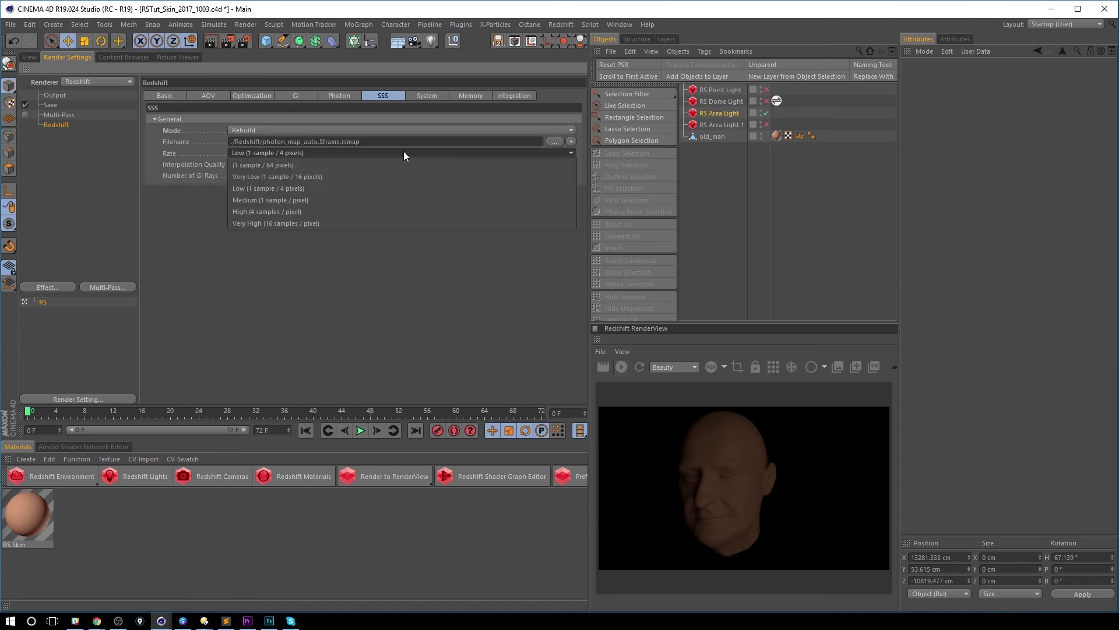
click(344, 152)
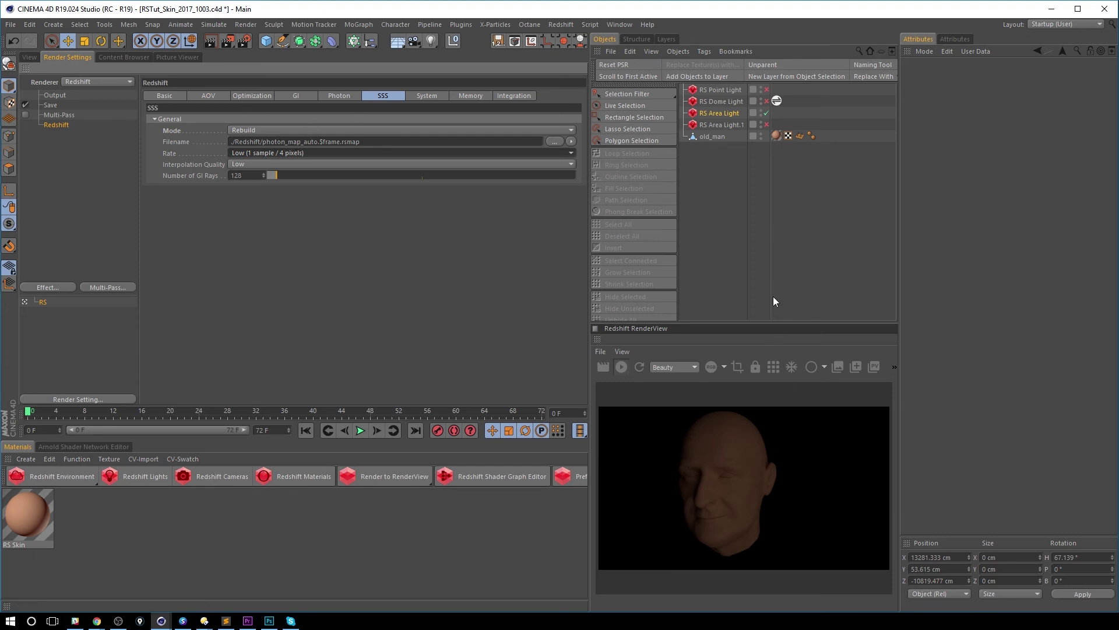
click(333, 165)
click(294, 176)
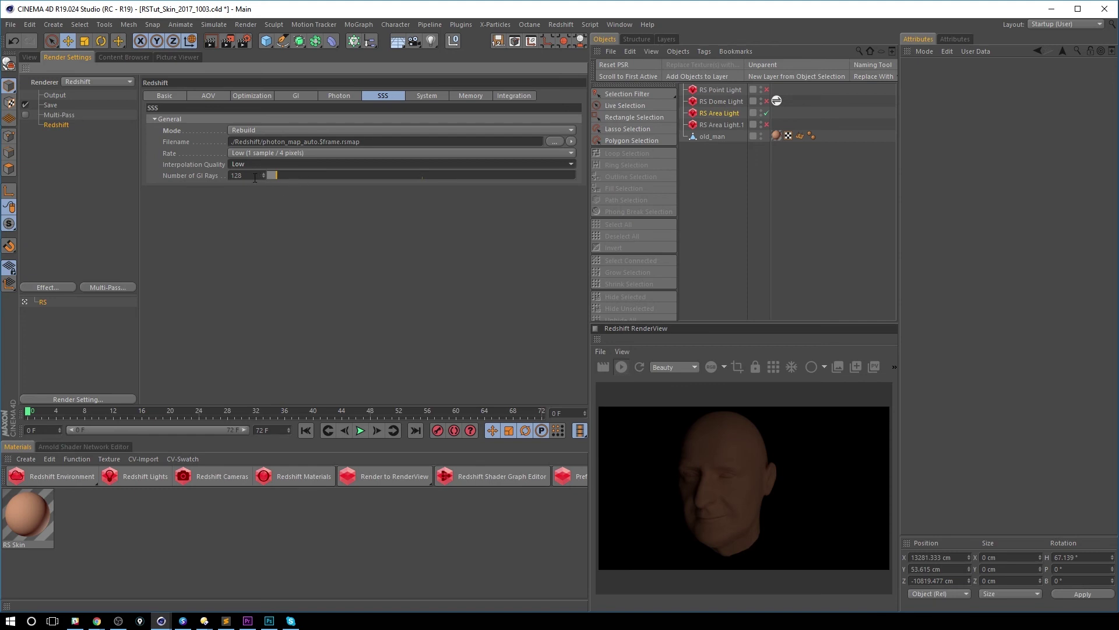
click(236, 175)
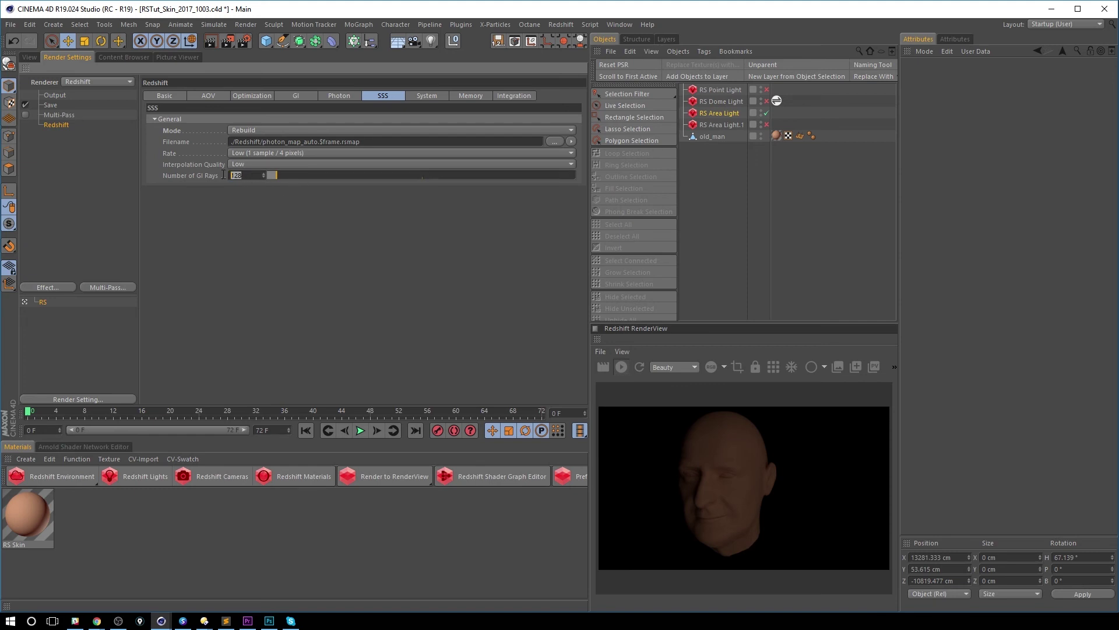
text(64)
key(Return)
Step: Return to the perspective view and open the RS Skin material in a widened Material Editor
click(31, 58)
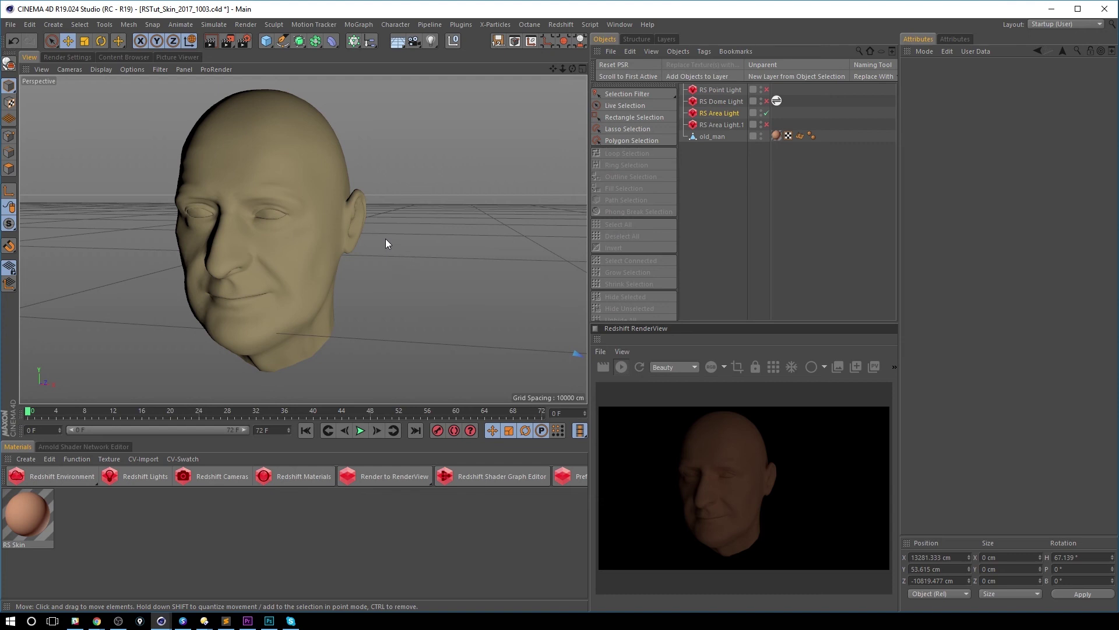
click(47, 508)
double_click(30, 518)
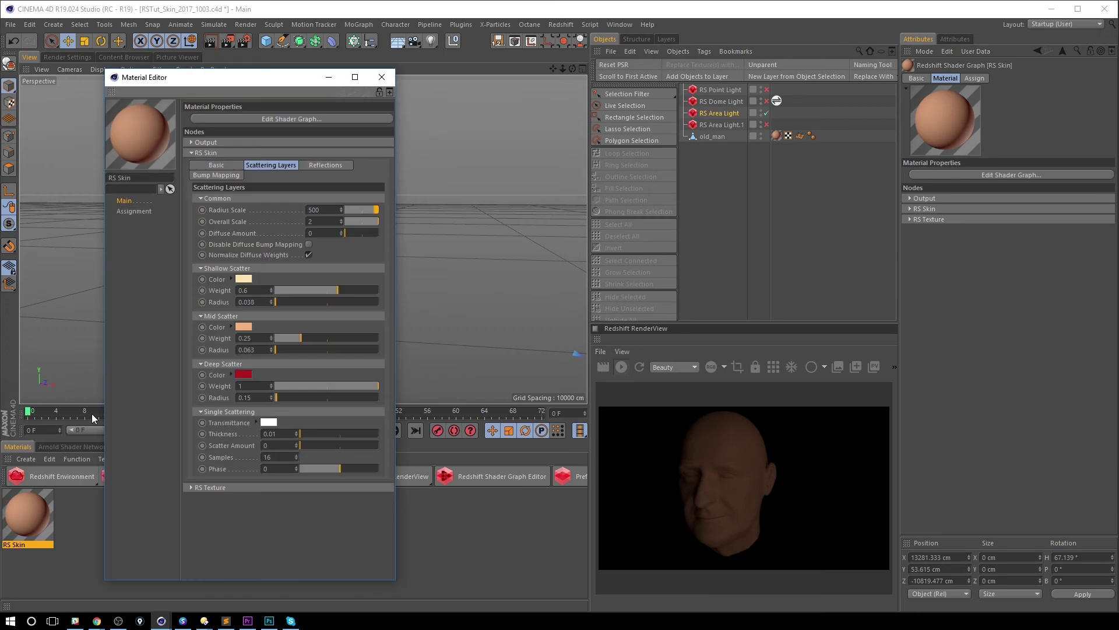
drag(397, 226, 505, 233)
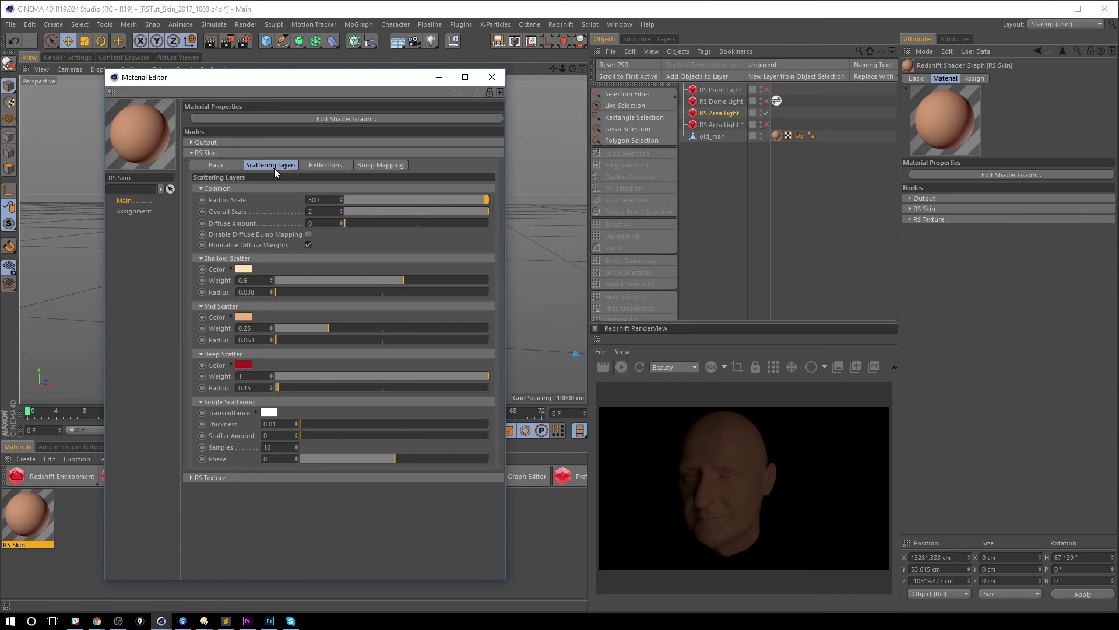
Step: Examine the RS Skin material's basic, scattering, reflection, bump mapping and texture settings and how its shader graph is connected
click(230, 166)
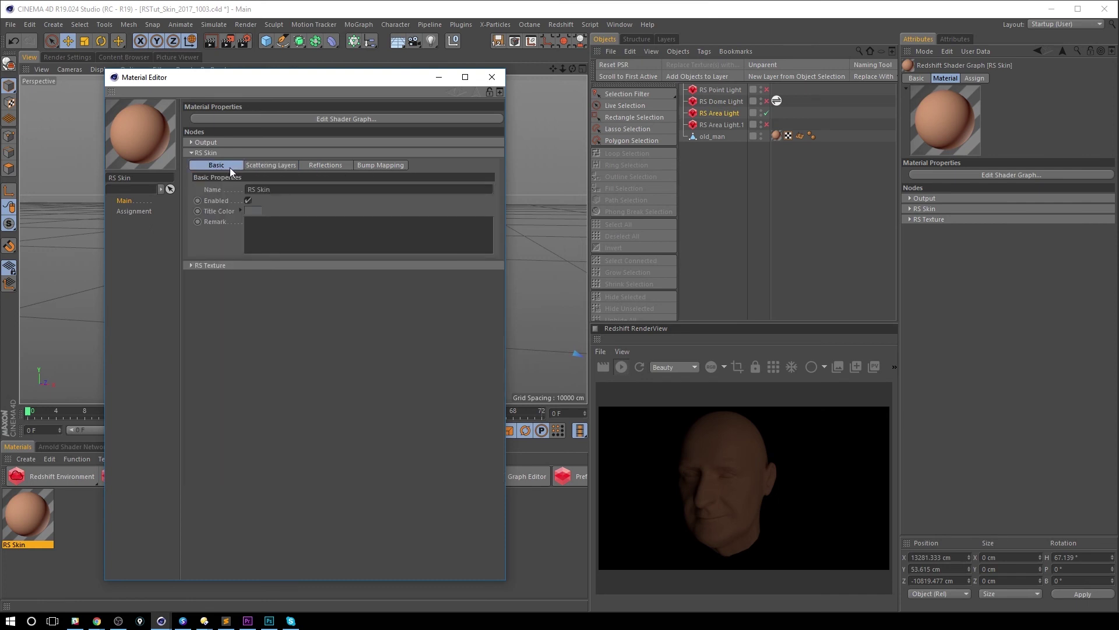
click(282, 167)
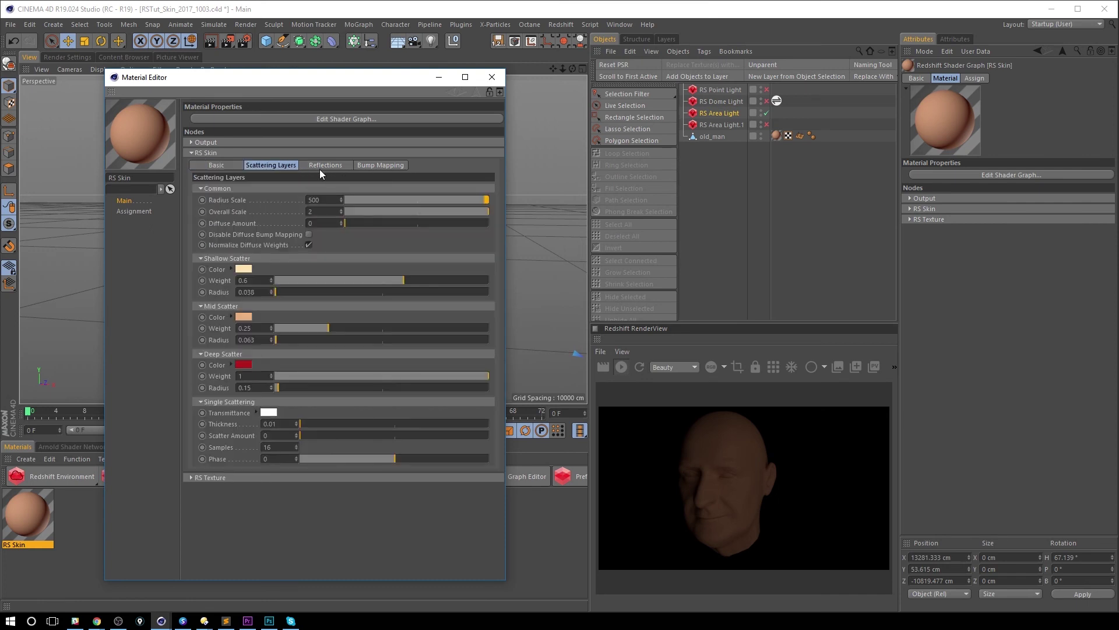
click(317, 168)
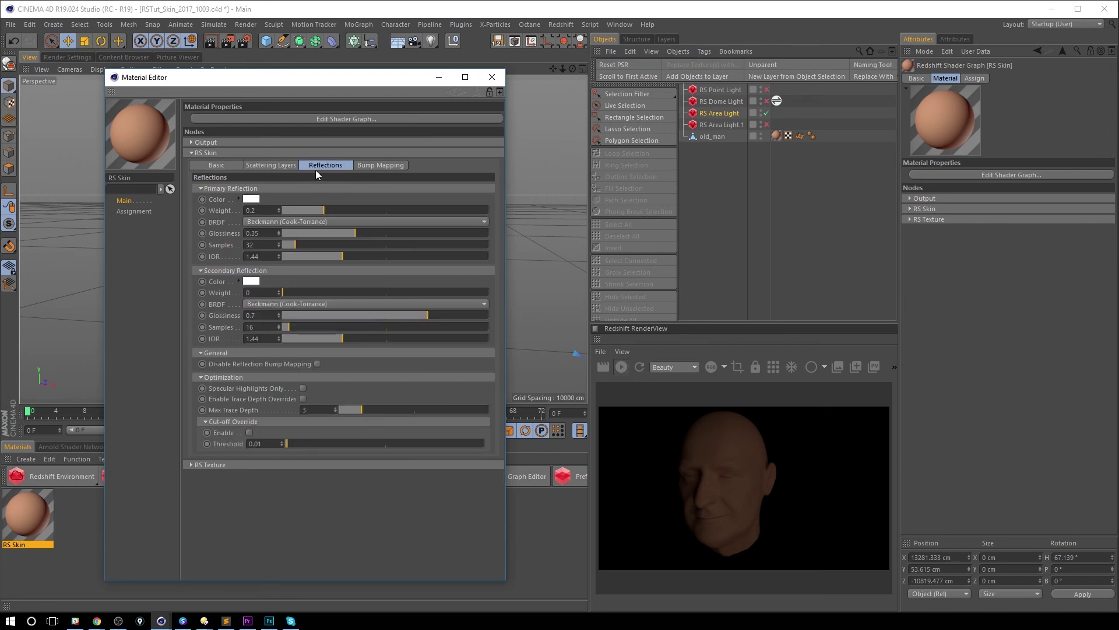
click(393, 168)
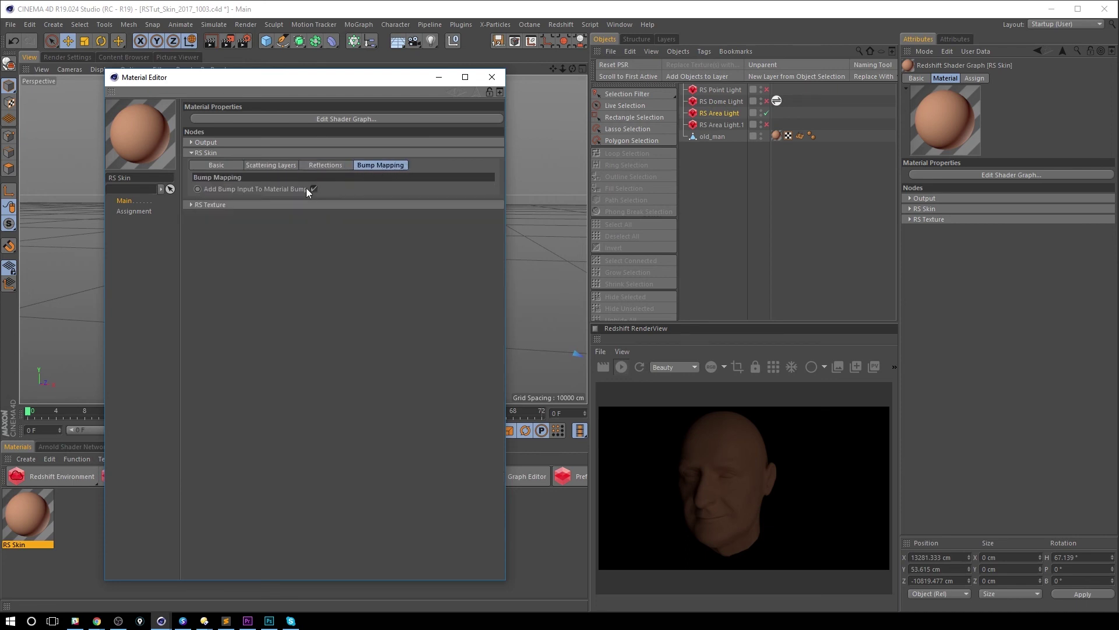
click(191, 205)
click(191, 205)
click(193, 204)
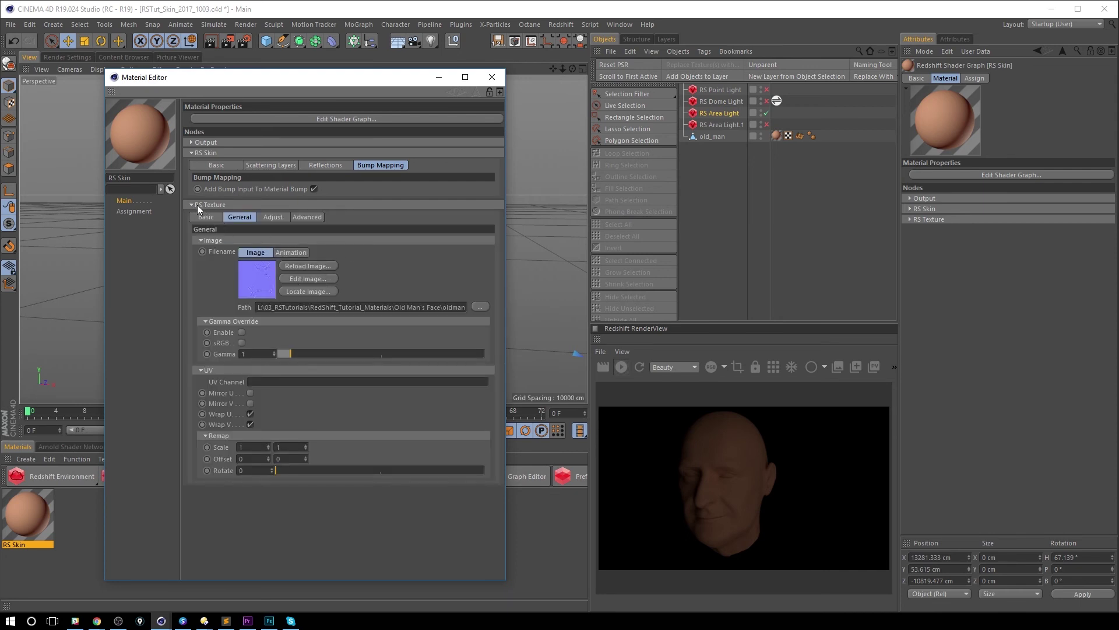
click(358, 119)
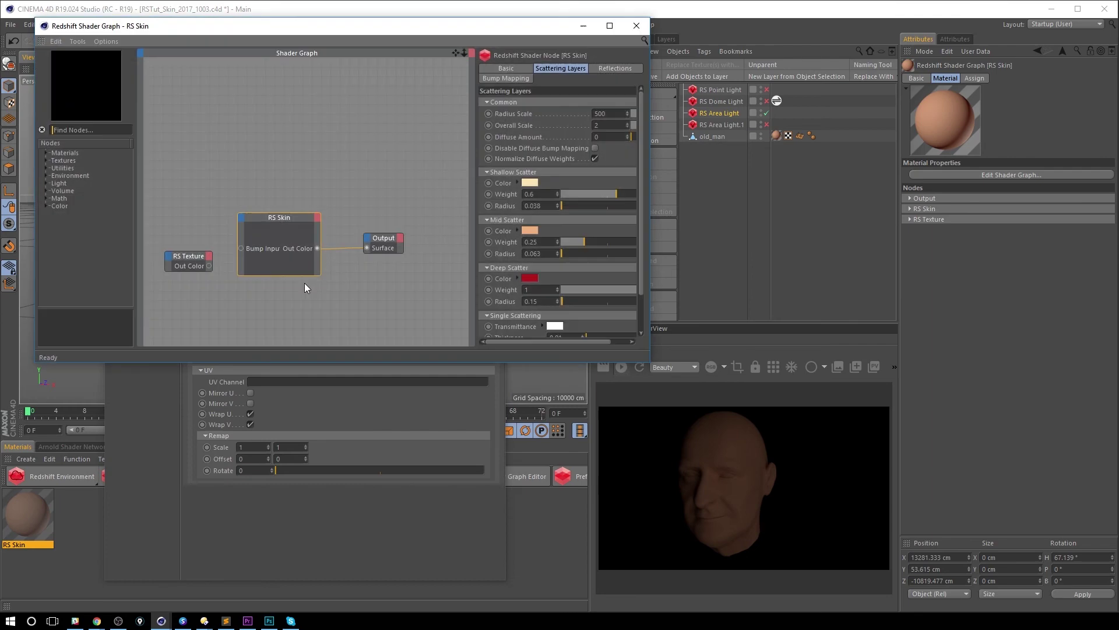
click(636, 26)
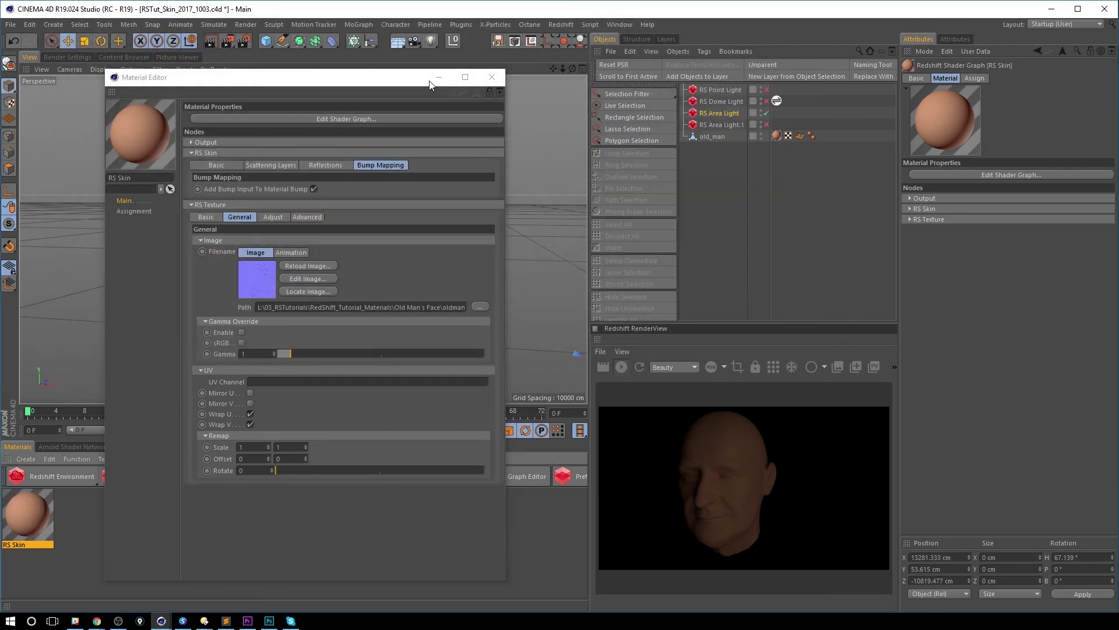
click(288, 164)
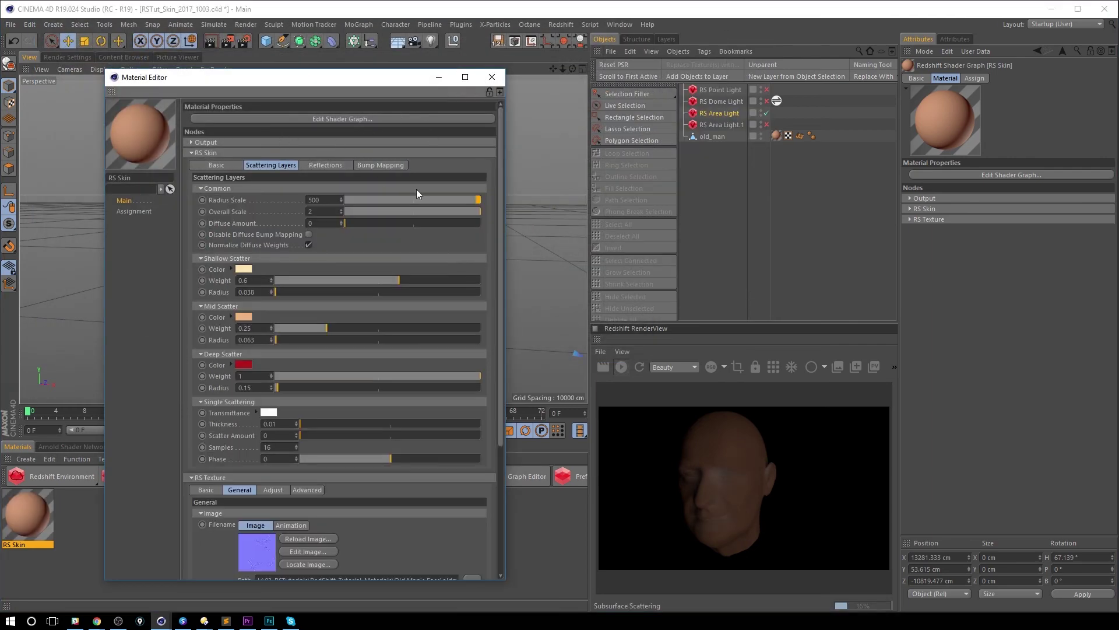
Step: Switch to the text editor and close the modified new file without saving it
key(alt+Tab)
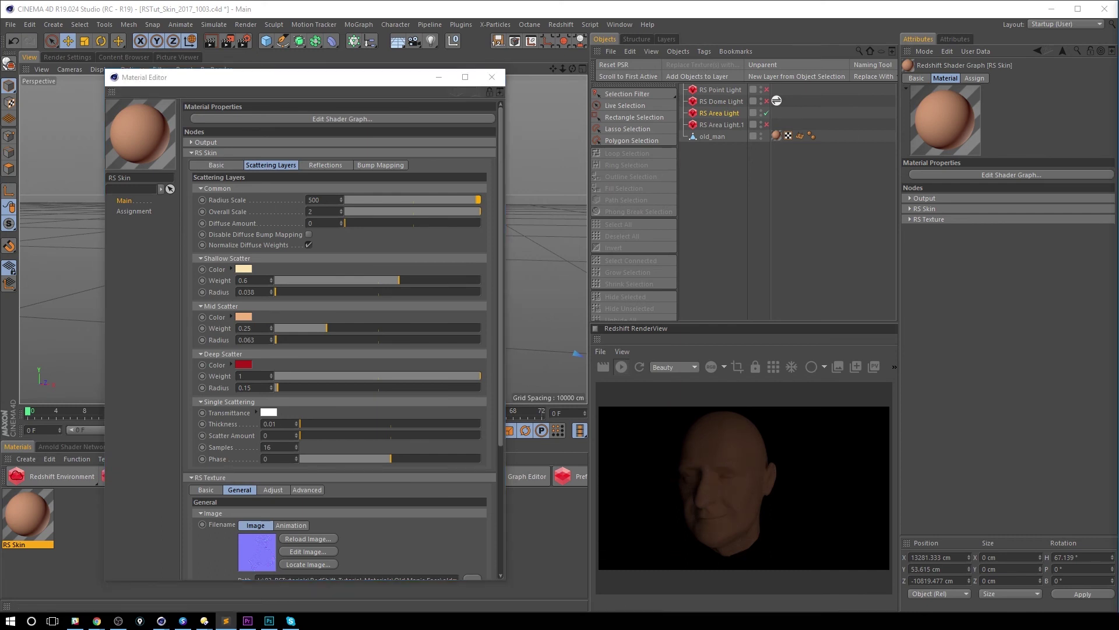
key(ctrl+w)
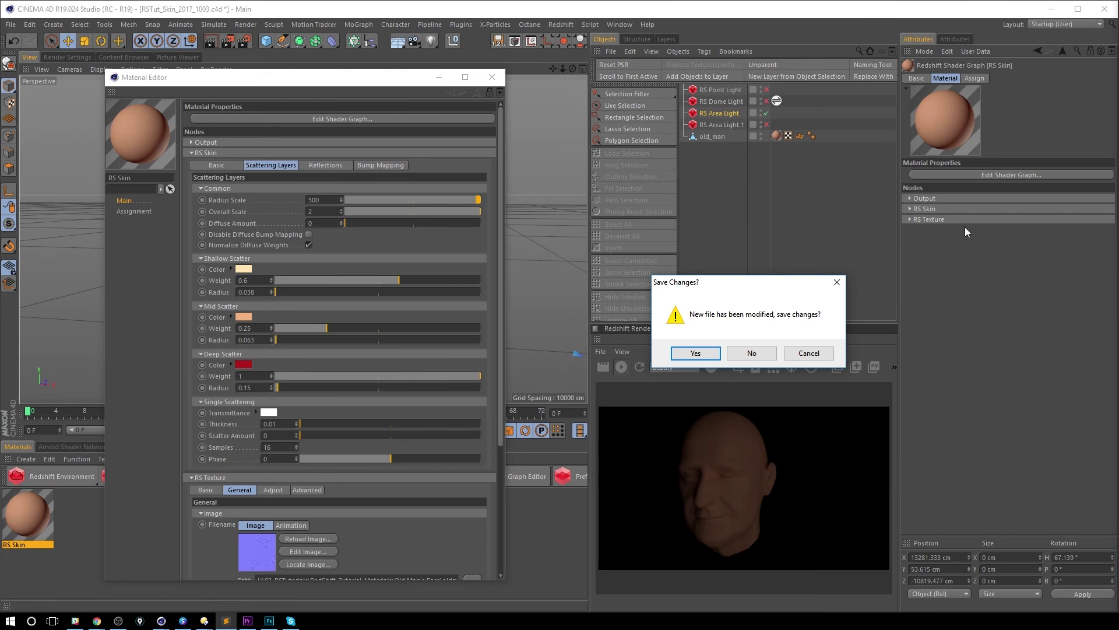
click(756, 357)
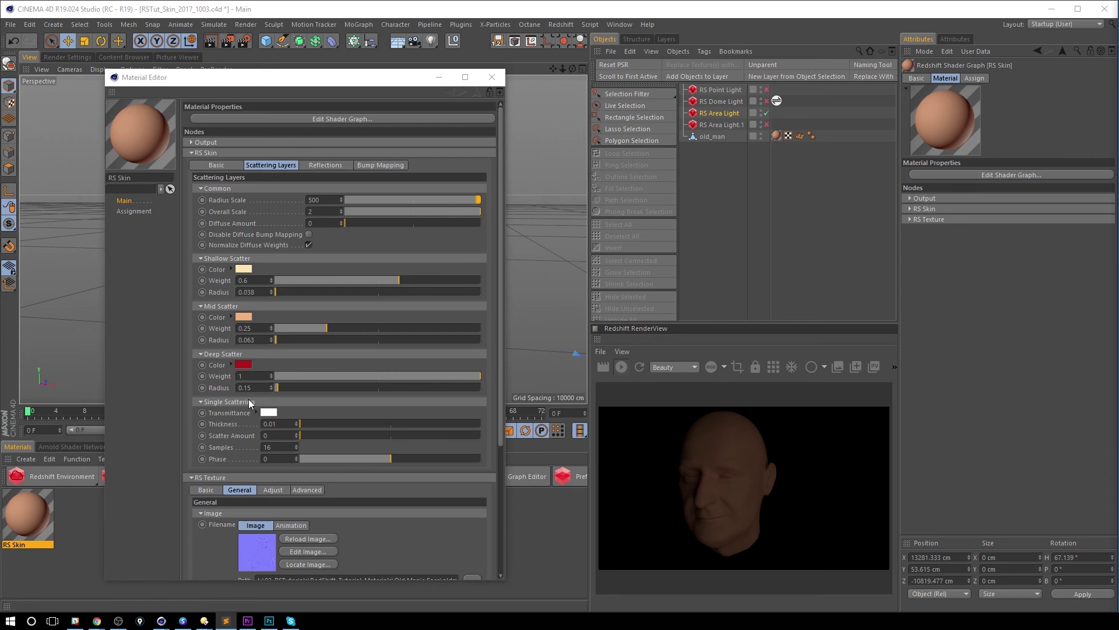
Step: Set the RS Skin material's scattering Radius Scale to 100 and its Overall Scale to 1
click(191, 477)
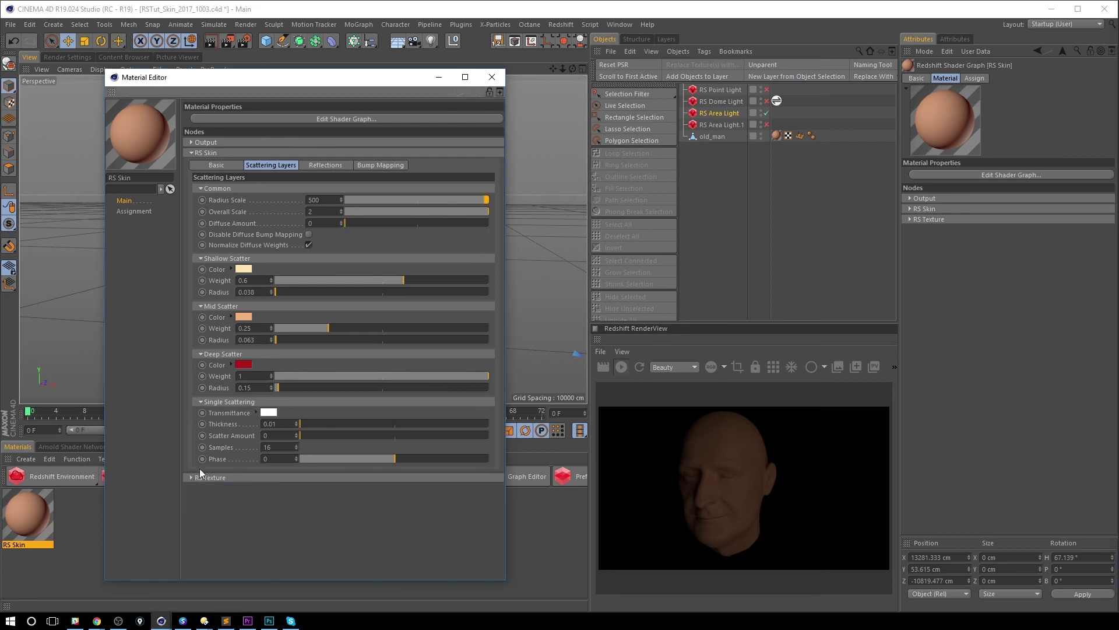
click(389, 167)
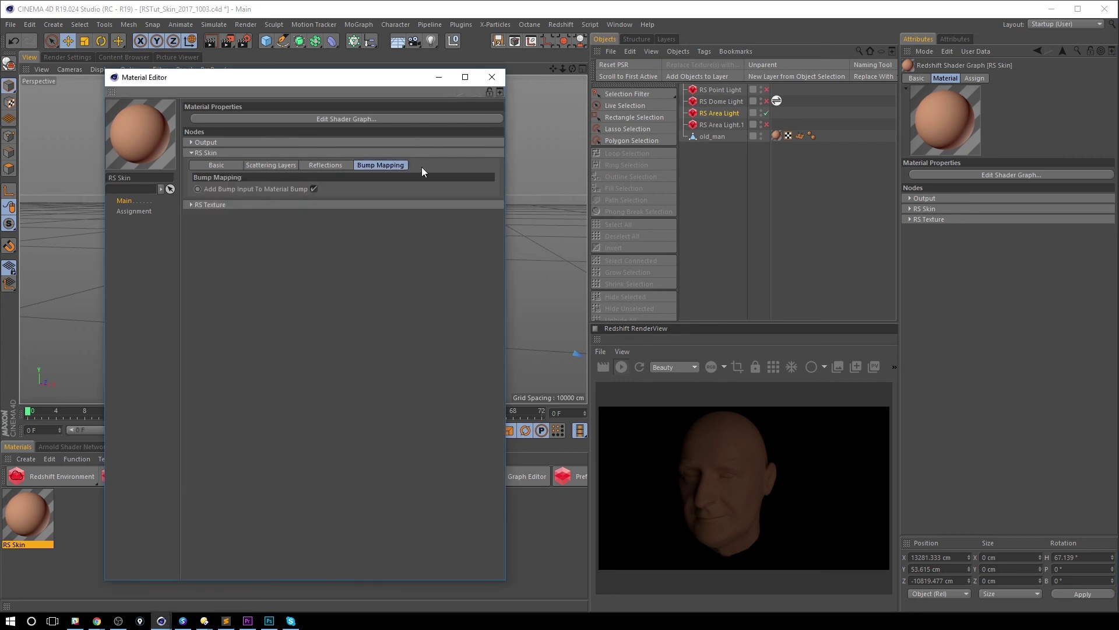
click(267, 167)
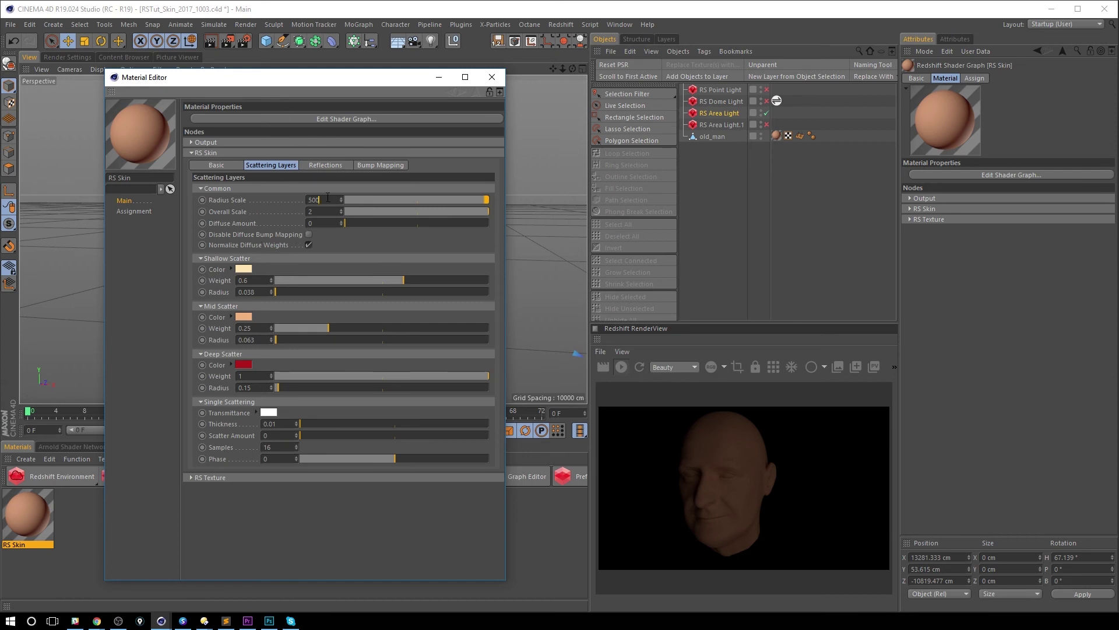
drag(327, 197, 282, 138)
text(100)
key(Return)
text(1)
key(Return)
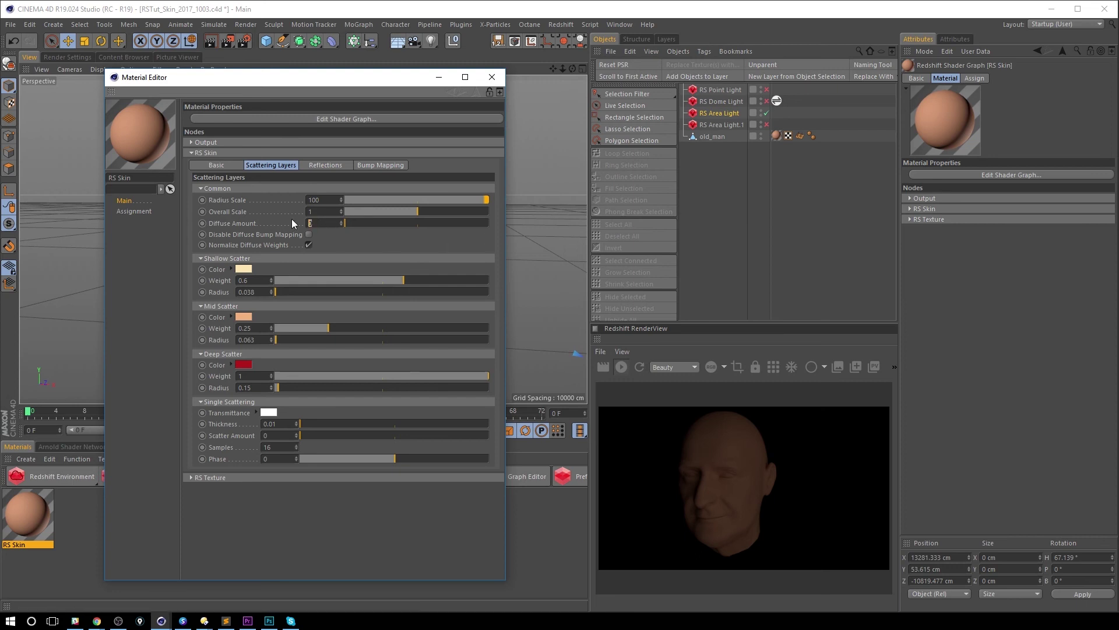
Step: Set the skin's Diffuse Amount to 0.5 and enable Disable Diffuse Bump Mapping
text(0.5)
key(Return)
click(308, 235)
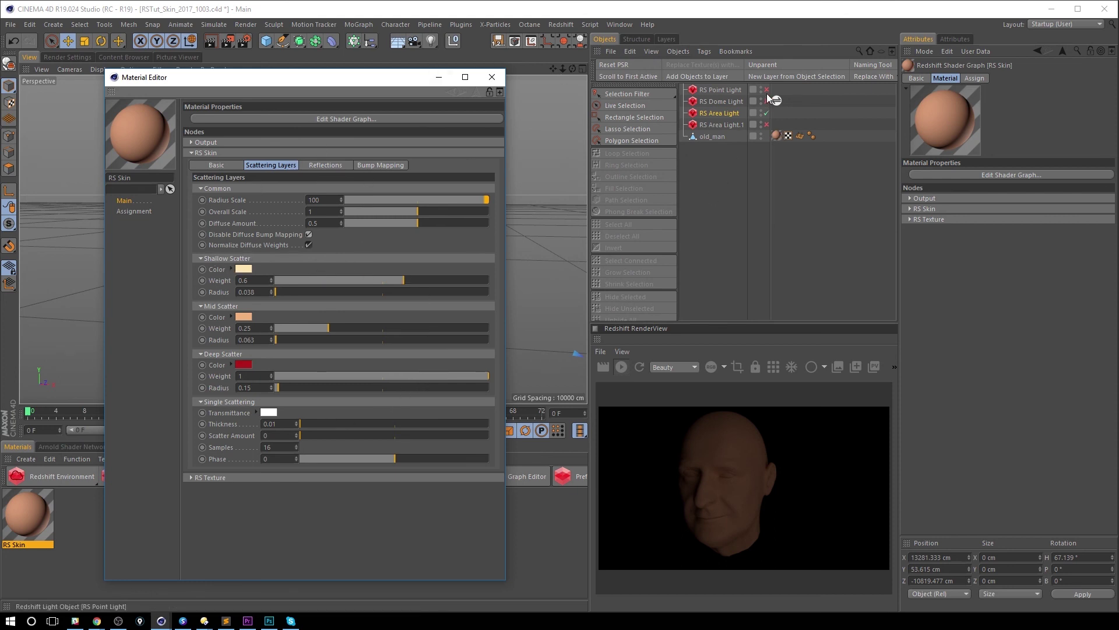
Step: Enable the RS Point Light and move the Material Editor aside to uncover the viewport
click(767, 89)
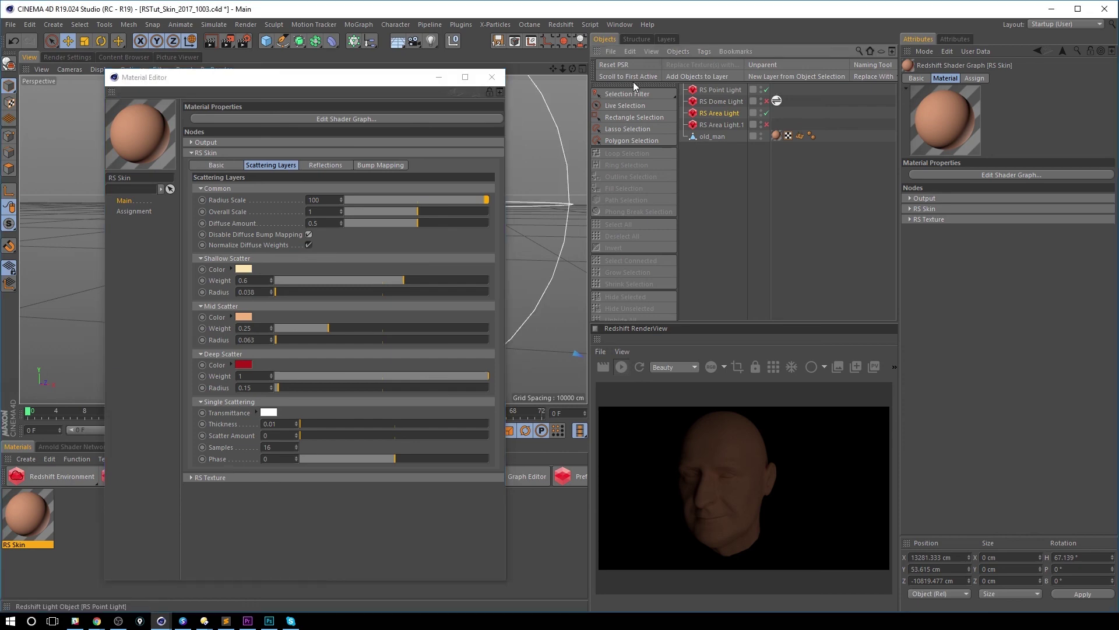
drag(353, 85, 1117, 73)
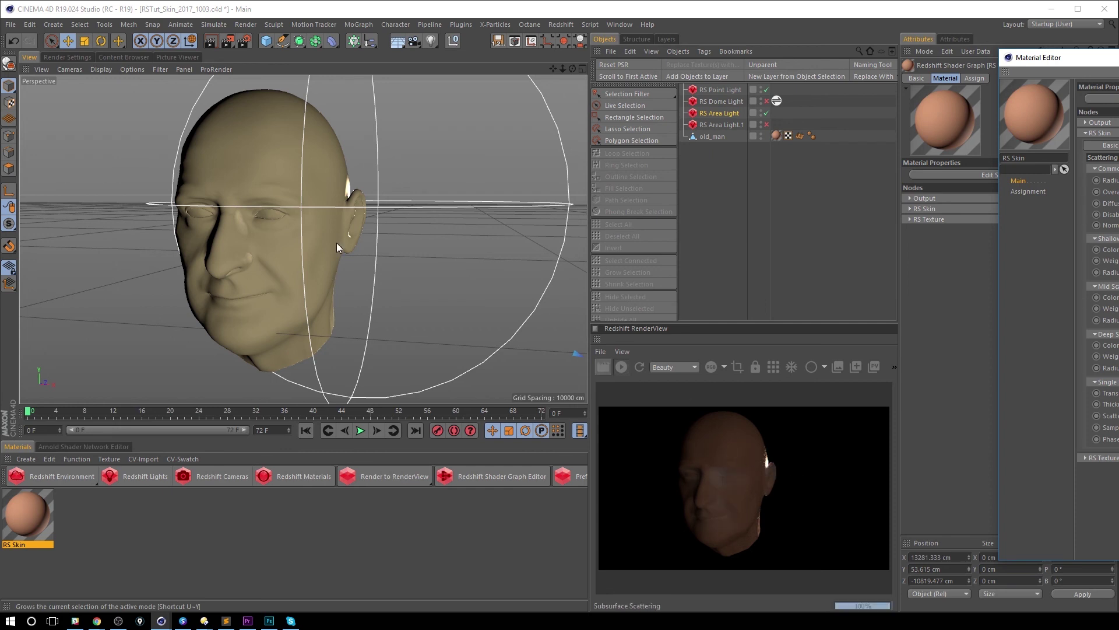
mouse_move(379, 205)
alt+mouse_down()
mouse_move(400, 200)
mouse_move(386, 203)
alt+mouse_up()
Step: Frame a close-up of the old man's ear and restart the Redshift live render from that view
click(623, 371)
alt+right_drag(347, 193, 373, 220)
click(722, 136)
alt+drag(252, 225, 169, 226)
alt+right_drag(169, 226, 257, 219)
alt+middle_drag(257, 219, 354, 190)
alt+right_drag(356, 194, 296, 214)
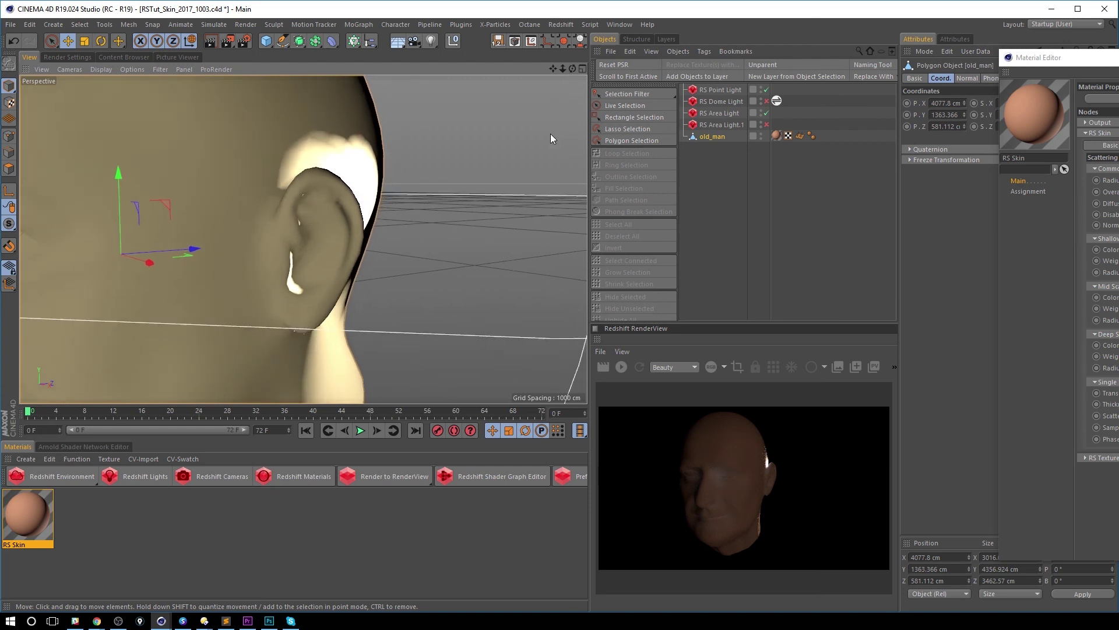
click(622, 366)
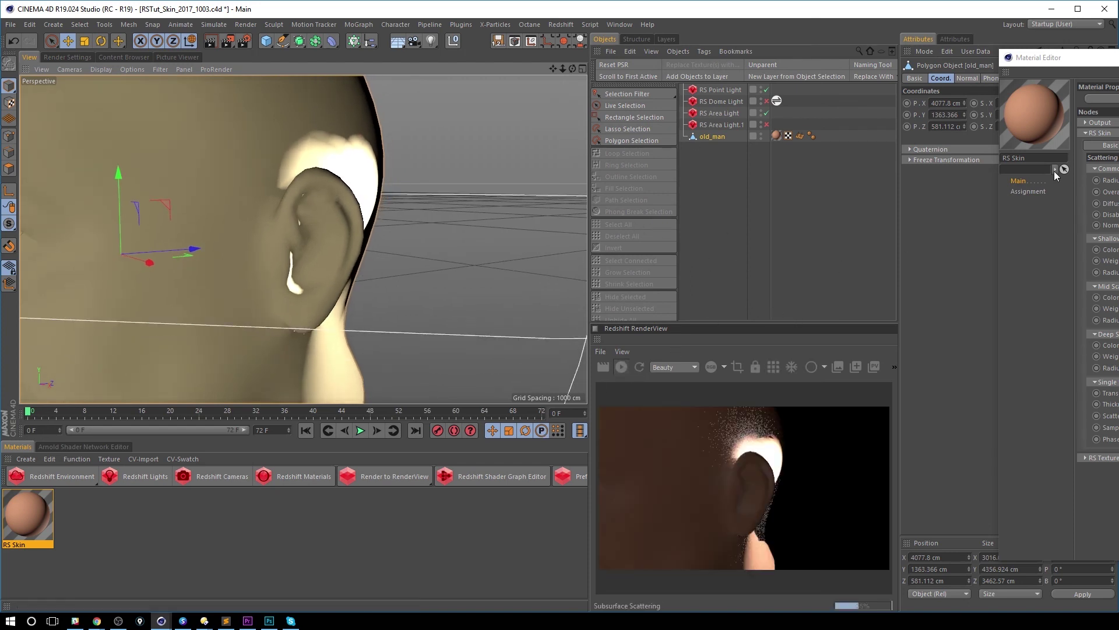
Step: Bring the Material Editor back fully on screen with the RS Skin scattering layers in view
drag(1117, 57, 1052, 58)
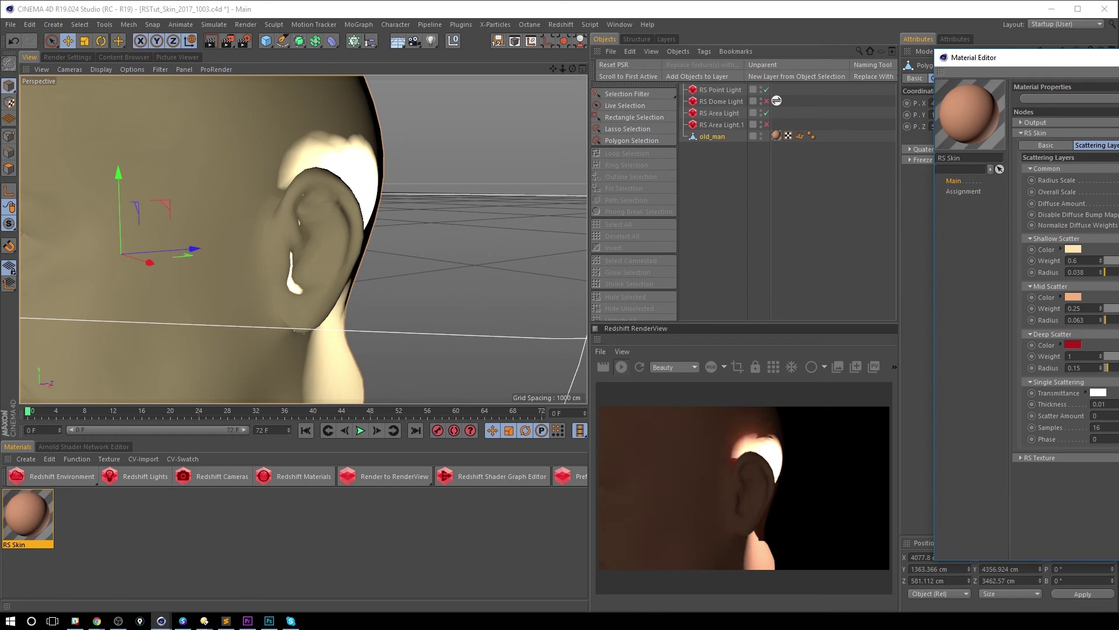
drag(991, 57, 828, 53)
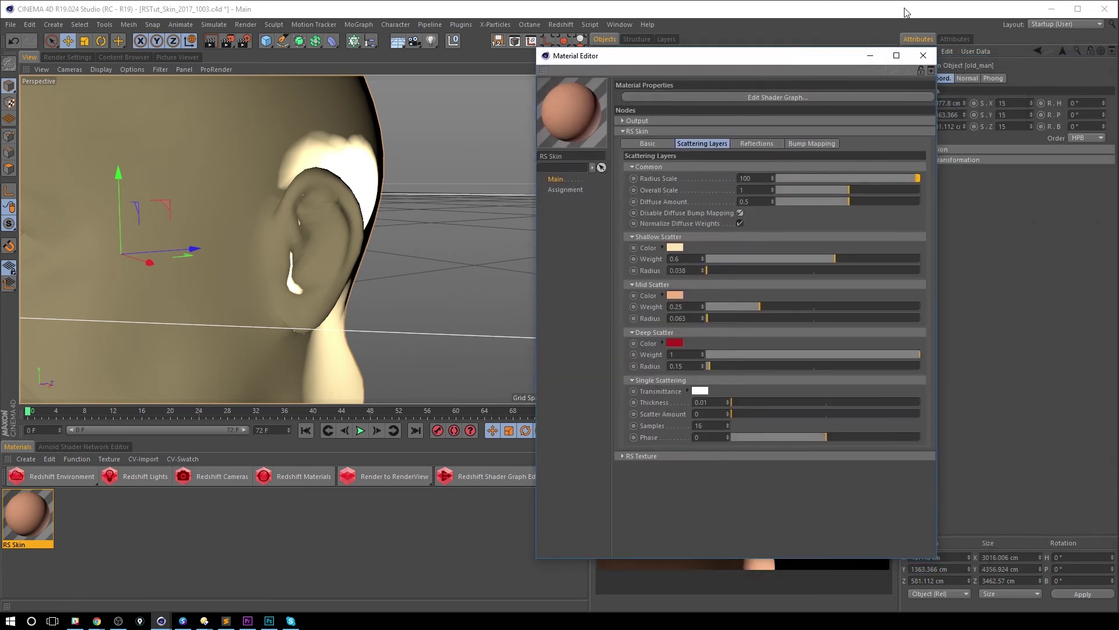
Step: Set the skin's Radius Scale to 500 and move the Material Editor aside to uncover the render view
double_click(755, 178)
text(500)
key(Return)
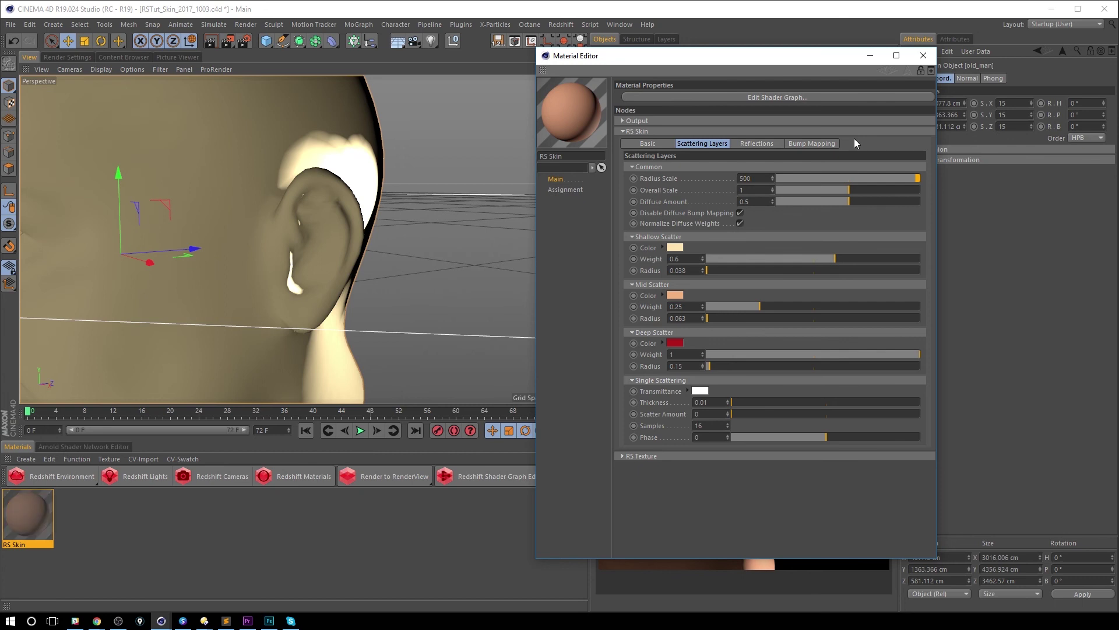
drag(804, 58, 368, 65)
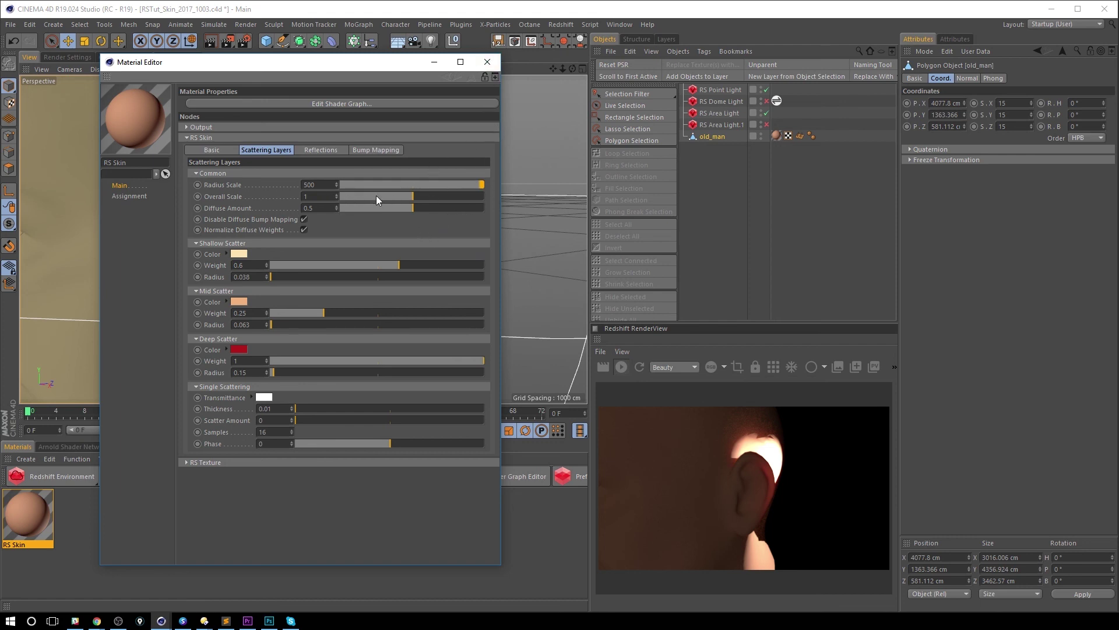
Step: Try an Overall Scale of 1.5 together with a Radius Scale of 1000 on the skin
click(321, 195)
text(1.5)
key(Return)
double_click(315, 185)
text(100)
key(Return)
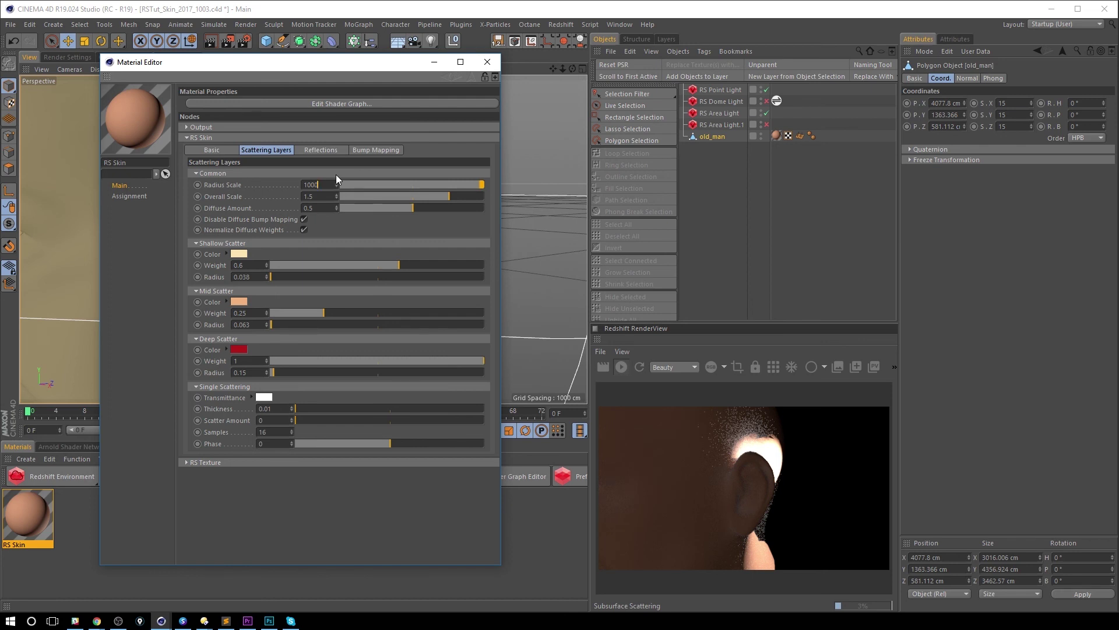
key(Return)
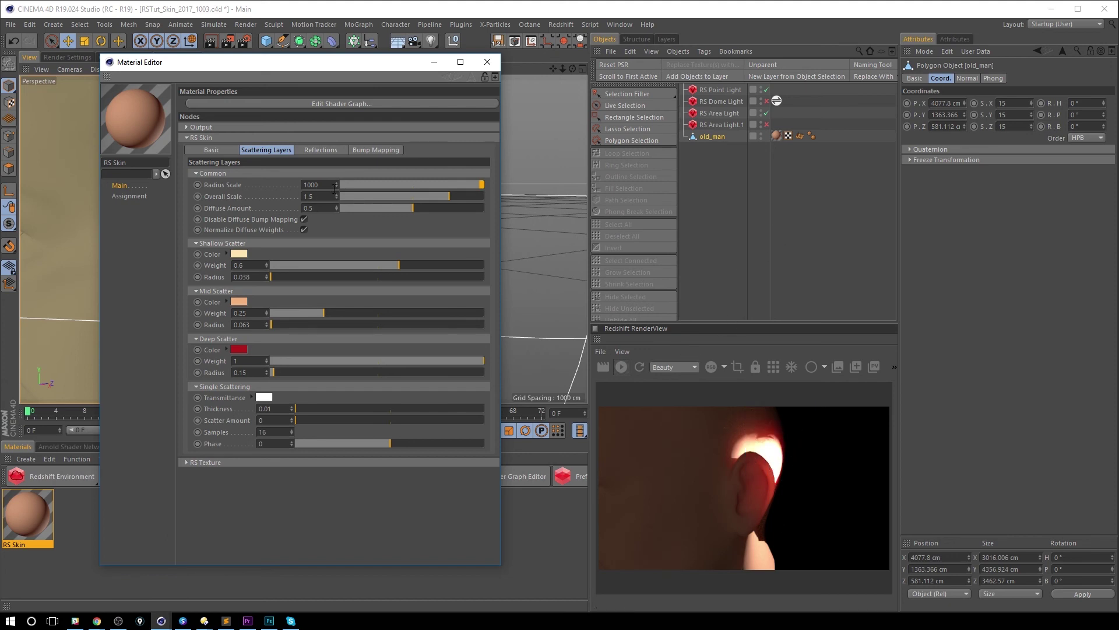
Step: Set the Overall Scale back to 1 and the Radius Scale back to 500
drag(318, 197, 220, 174)
text(1)
key(Return)
double_click(324, 184)
text(5)
key(Tab)
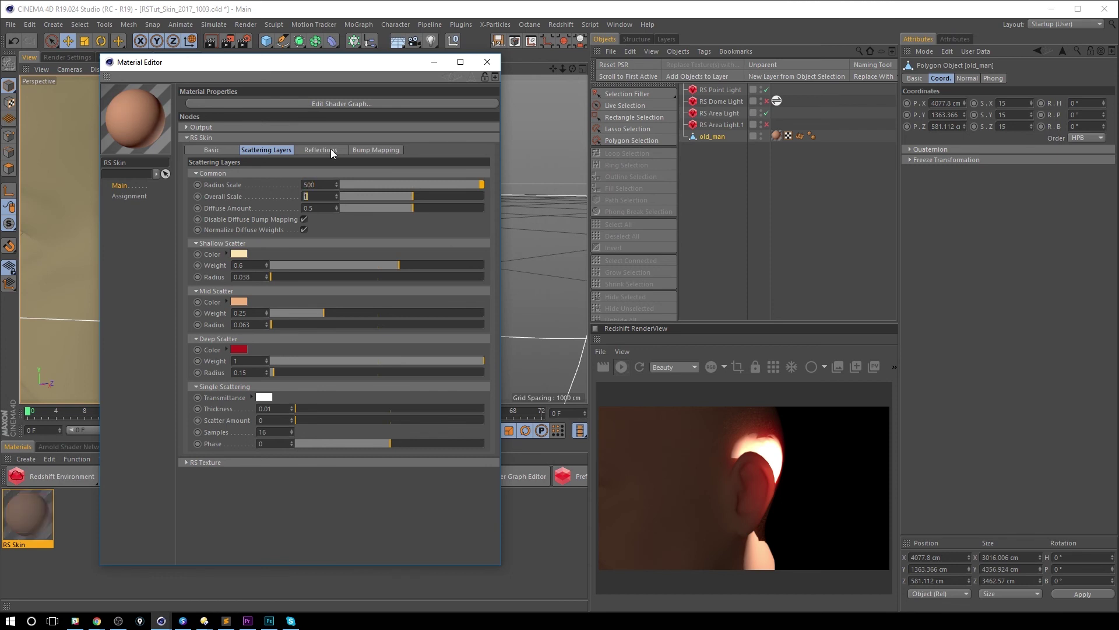
Step: Set the Overall Scale to 1.5 and the Diffuse Amount to 0.25
text(1.5)
key(Return)
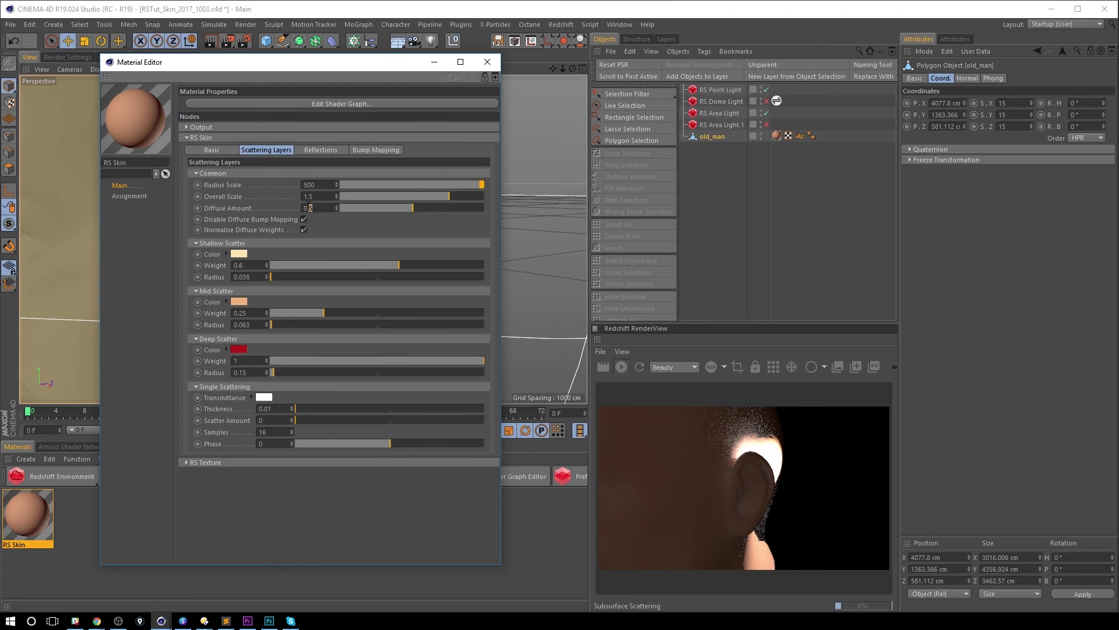
text(2)
key(Return)
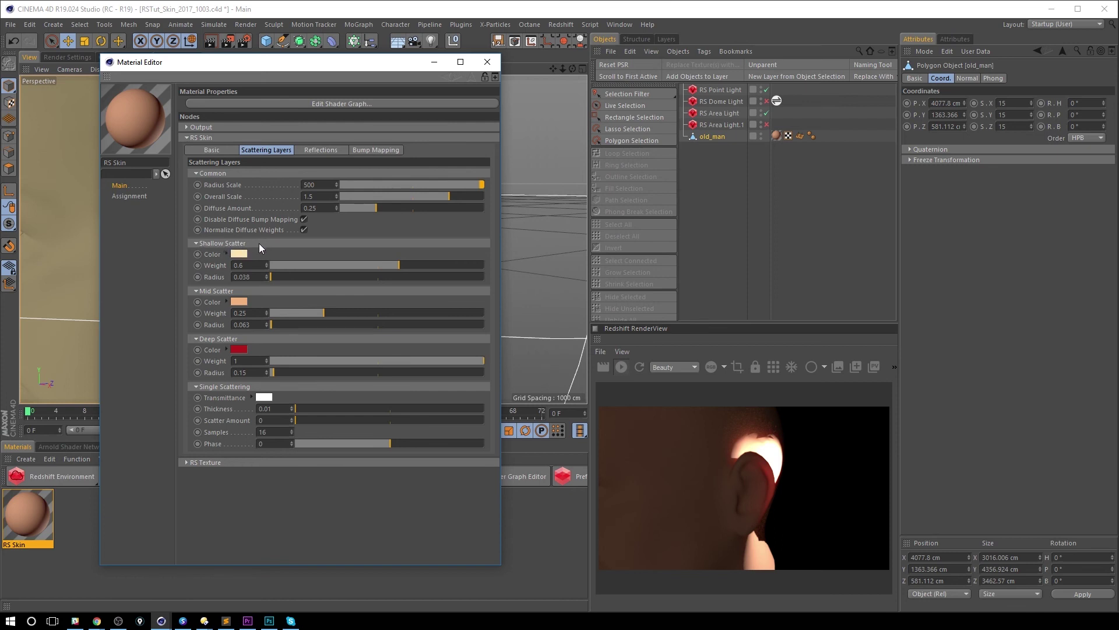
Step: Change the Shallow Scatter color to a slightly darker orange with hue 28° and saturation 56%
click(239, 254)
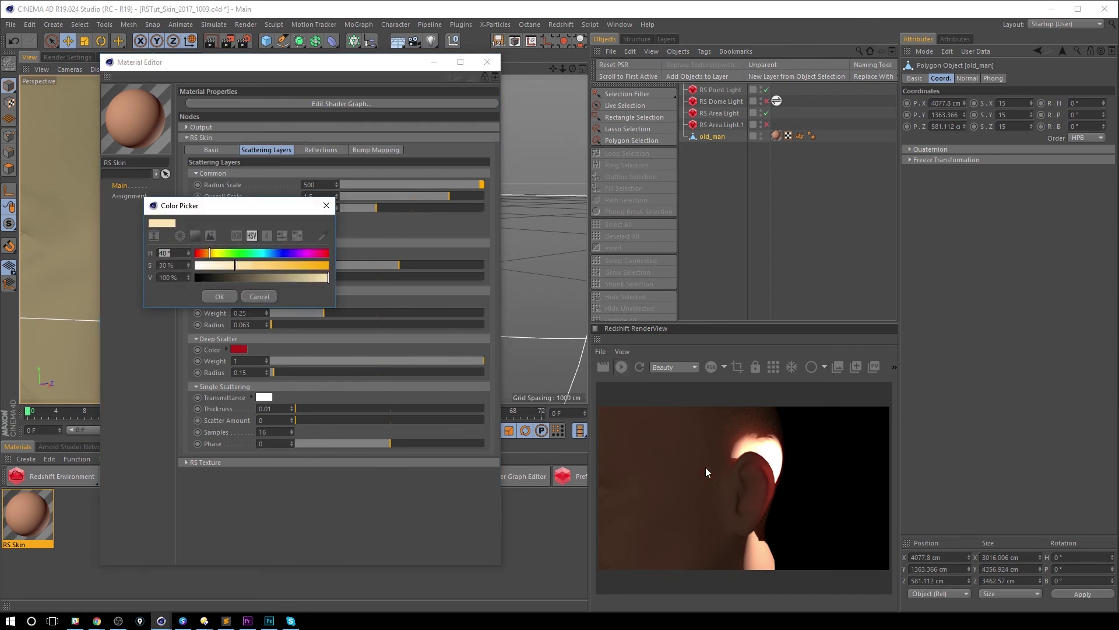
click(206, 254)
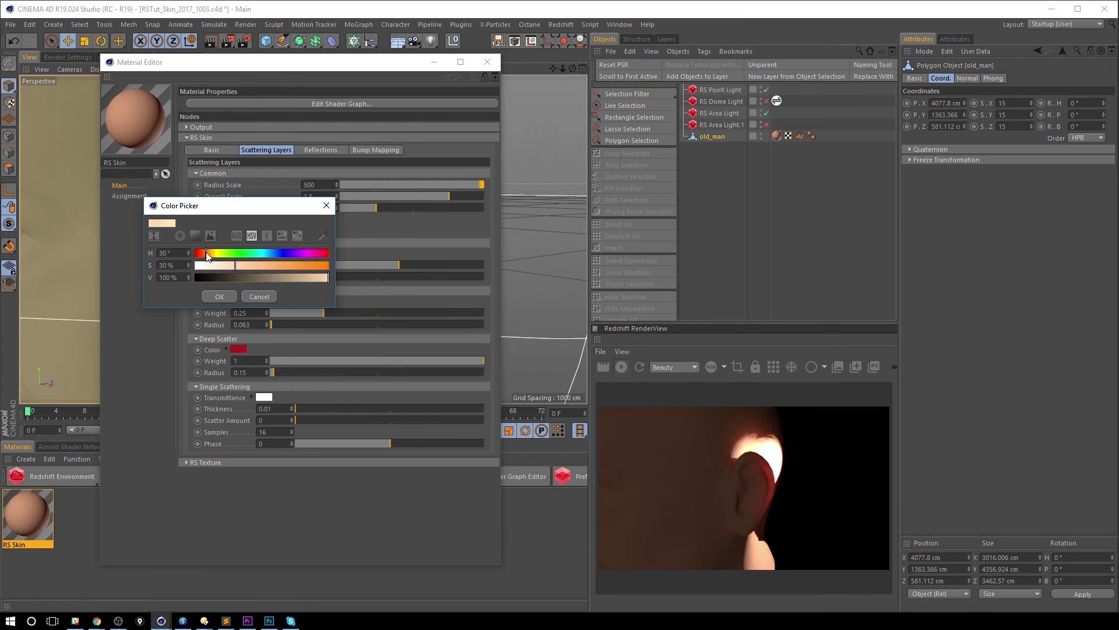
click(256, 266)
click(270, 265)
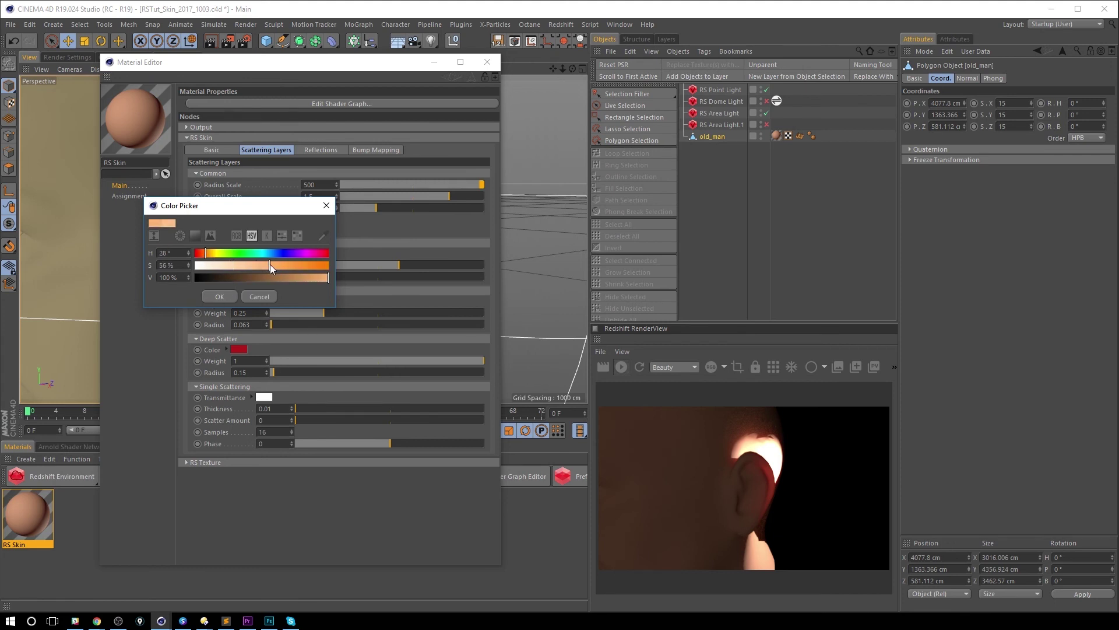
click(316, 277)
click(220, 297)
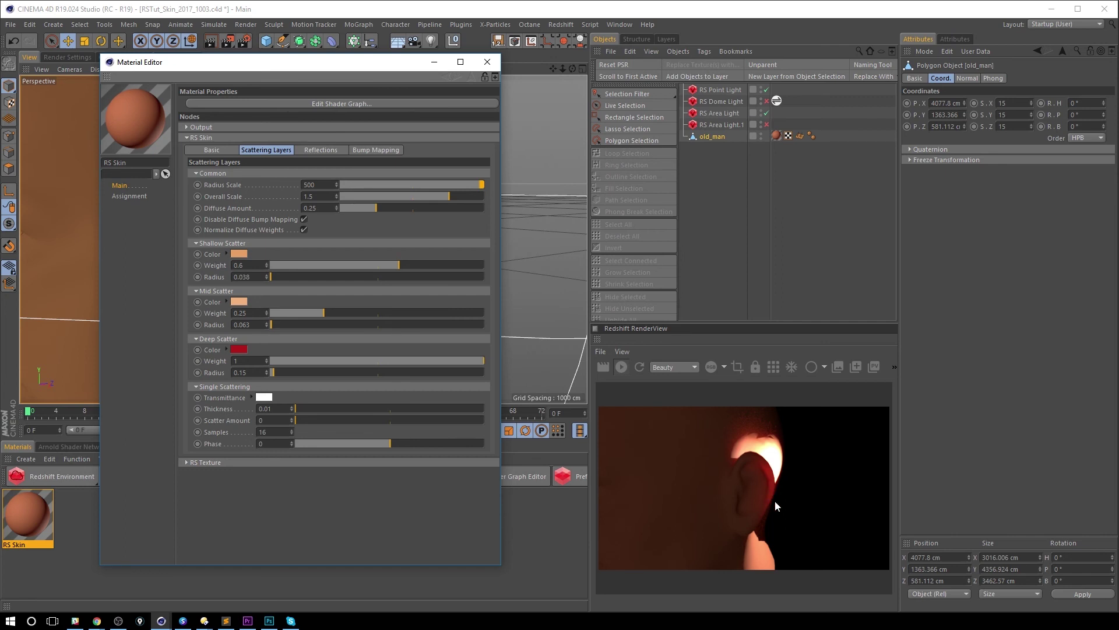
Step: Try a darker red for the Deep Scatter color by lowering its brightness value to 43%
click(246, 349)
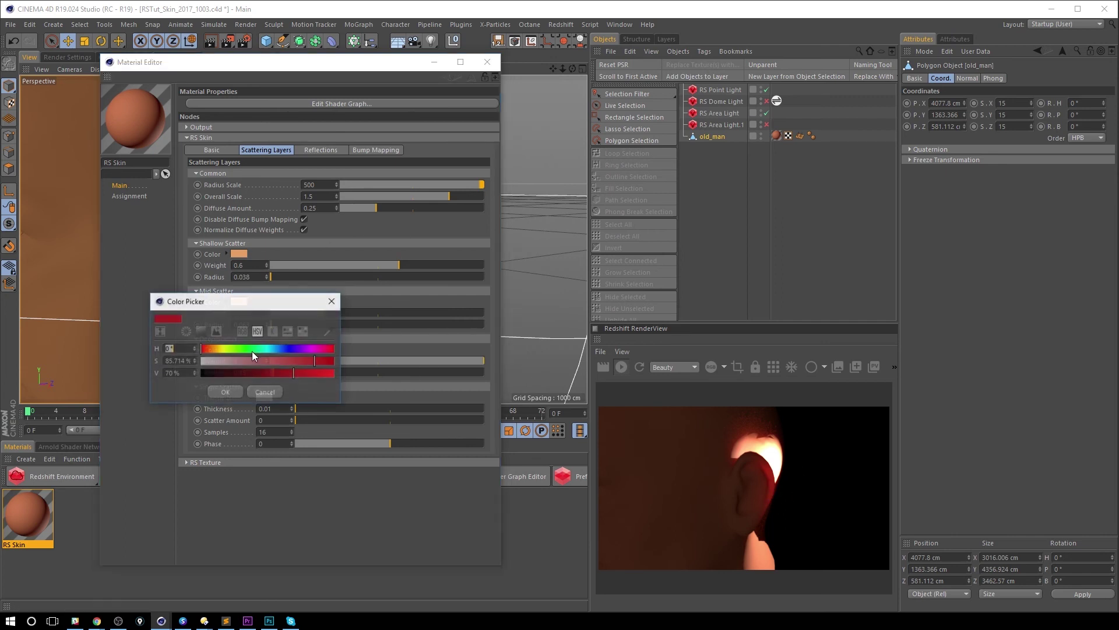
click(259, 373)
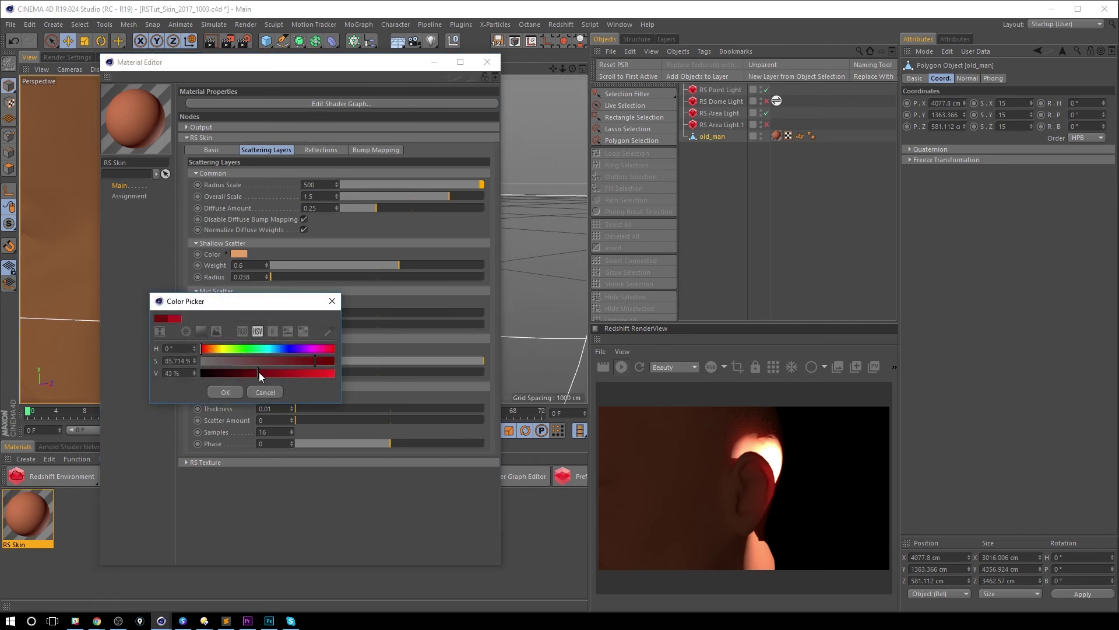
click(226, 392)
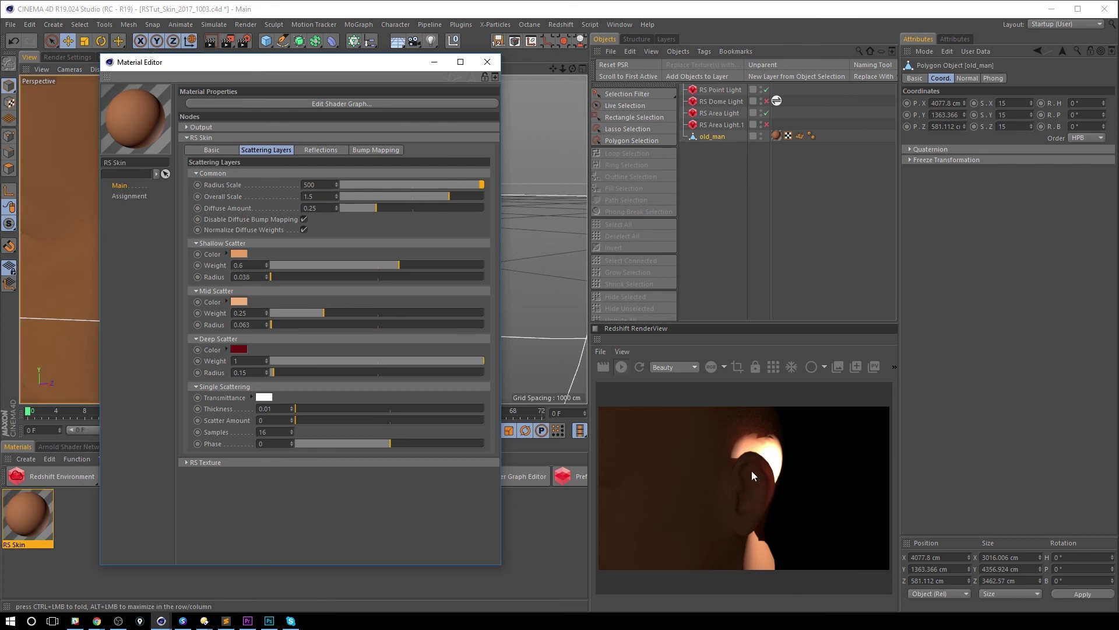
Step: Change the Deep Scatter color to a brighter, more saturated red
click(239, 349)
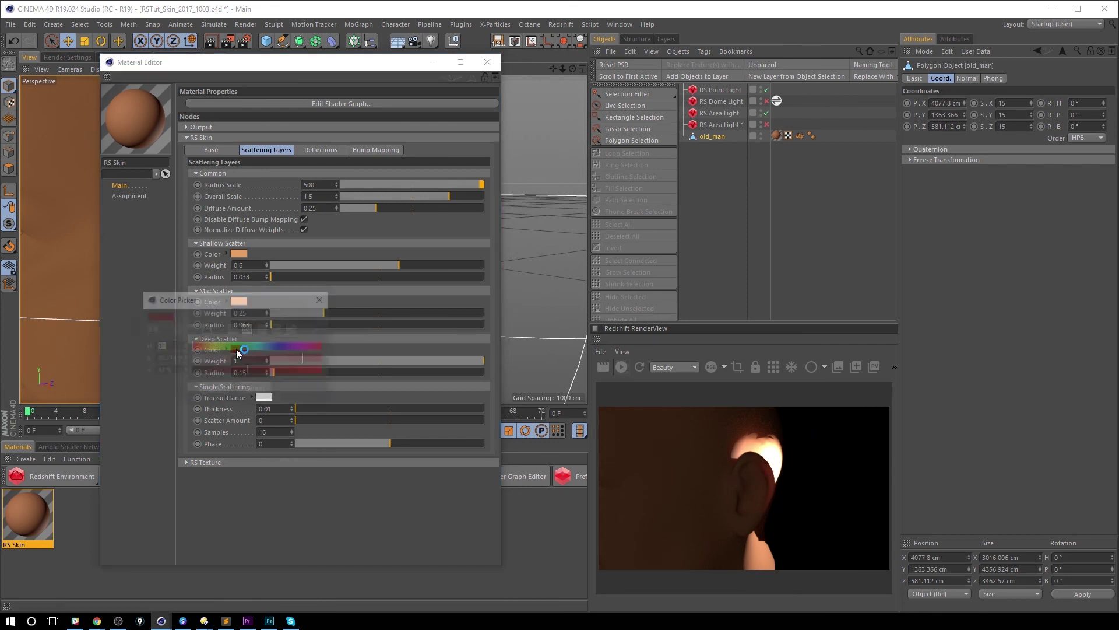
click(310, 371)
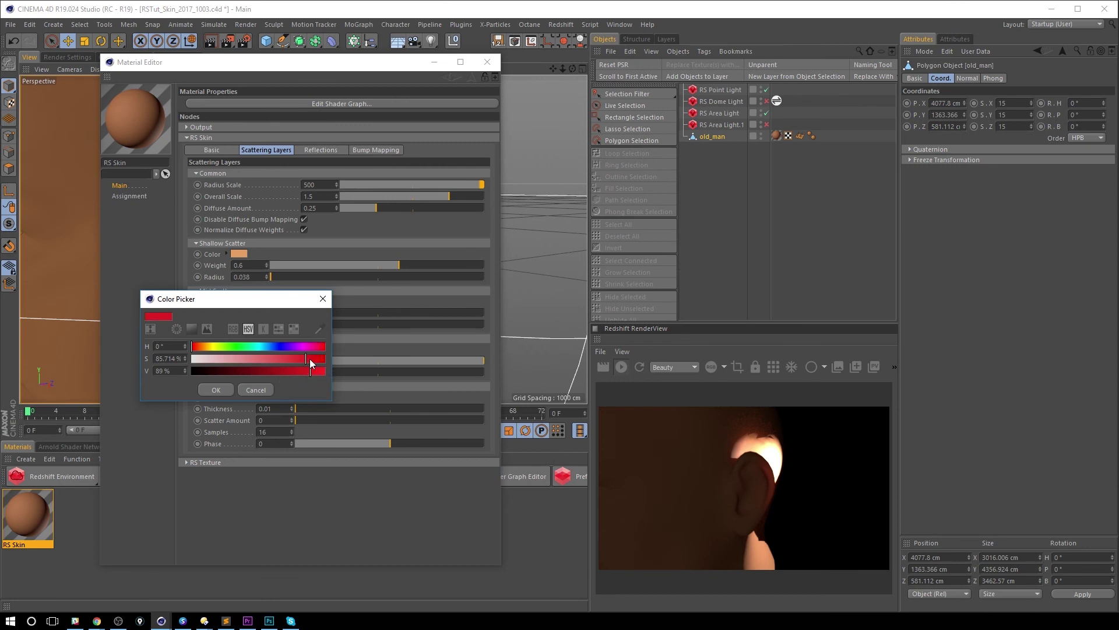
click(313, 360)
click(317, 372)
click(214, 391)
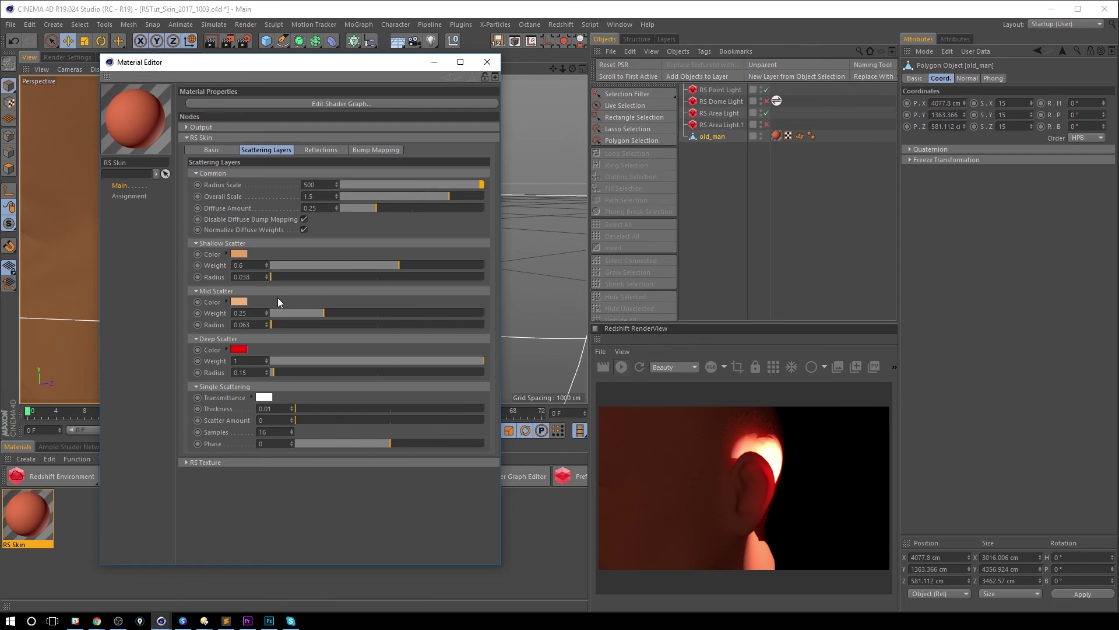
Step: Try a turquoise Mid Scatter color with hue 172° and a Mid Scatter weight of about 0.69
click(244, 301)
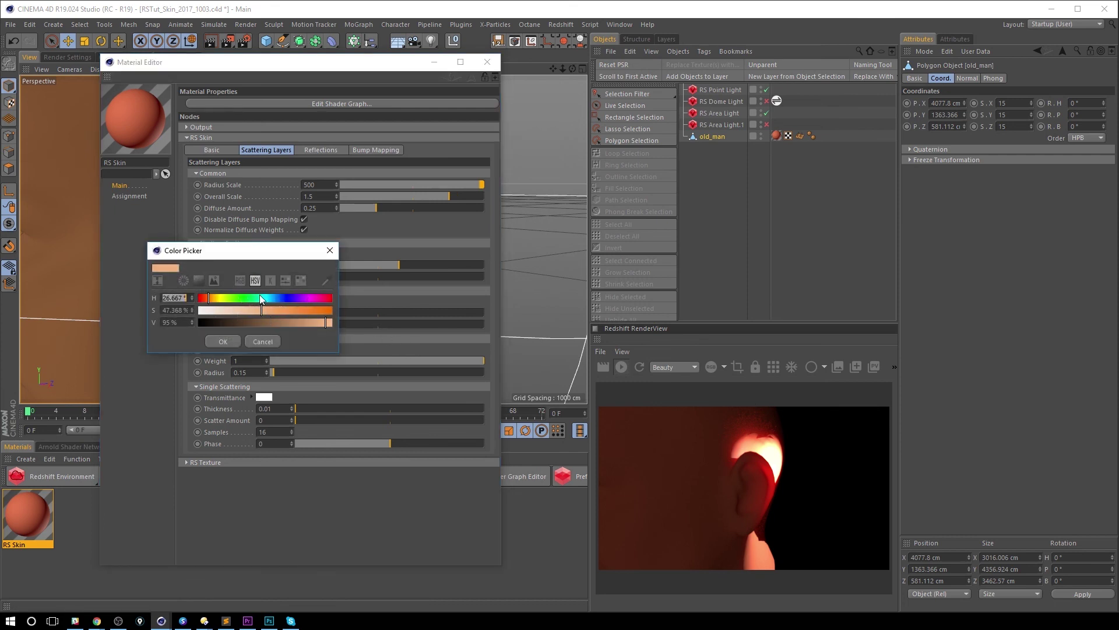
click(262, 298)
click(225, 341)
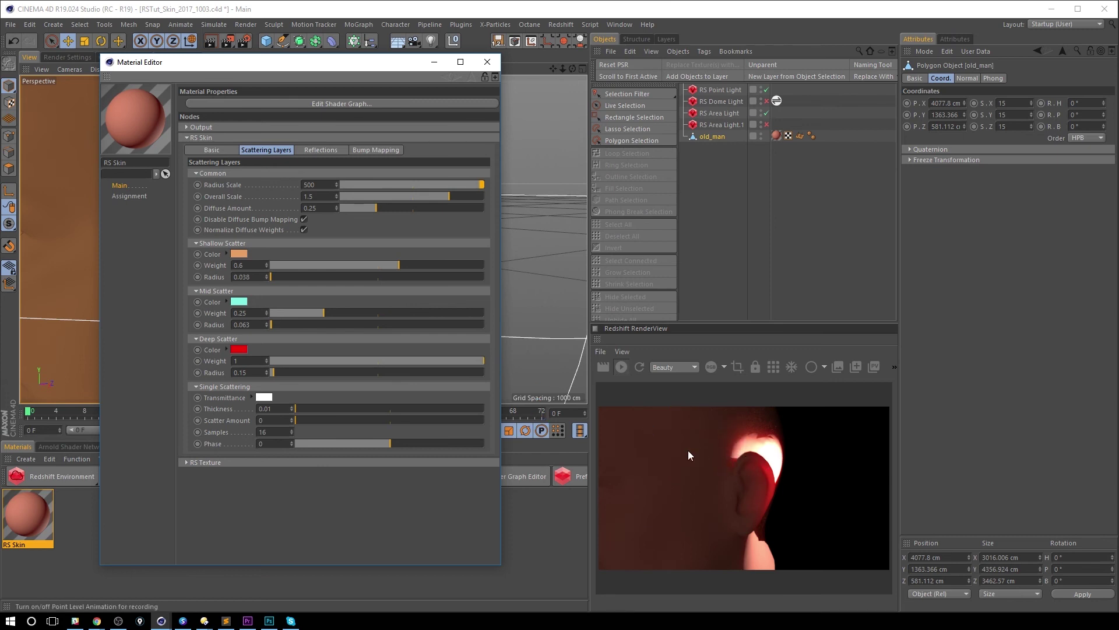
click(420, 313)
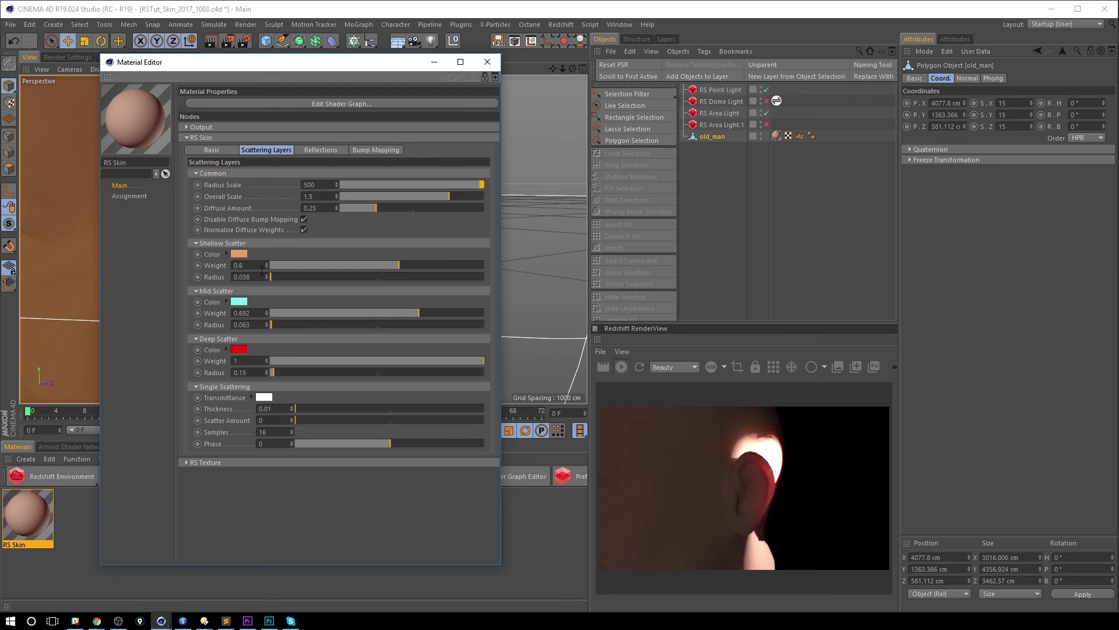
Step: Change the Mid Scatter color to a warm yellow with hue 41° and lower its weight to about 0.1
click(245, 301)
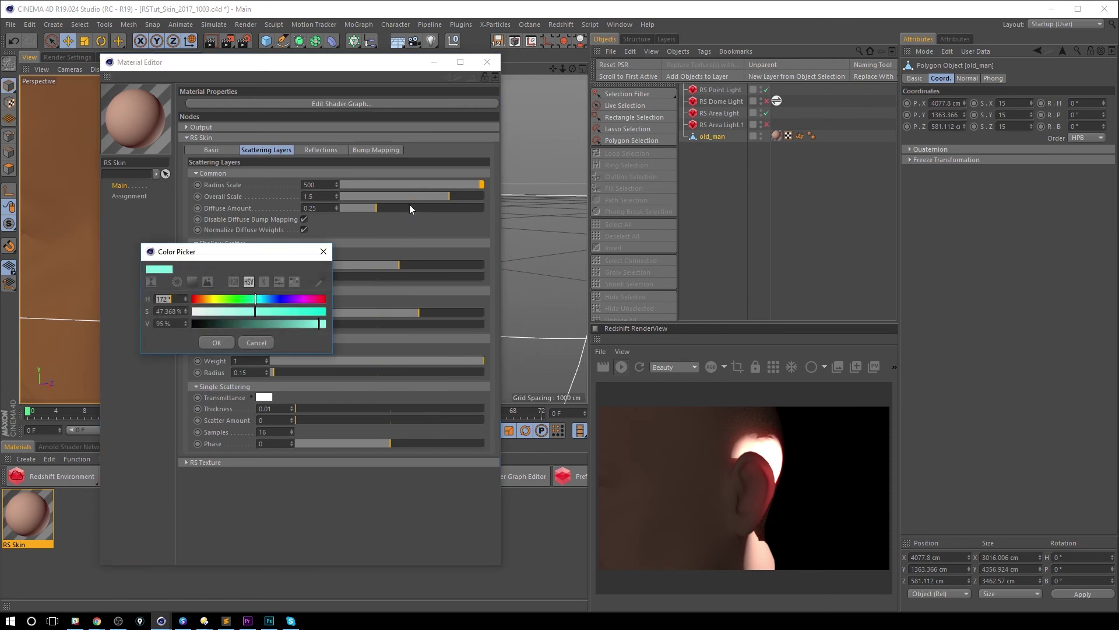
click(207, 299)
drag(208, 299, 210, 300)
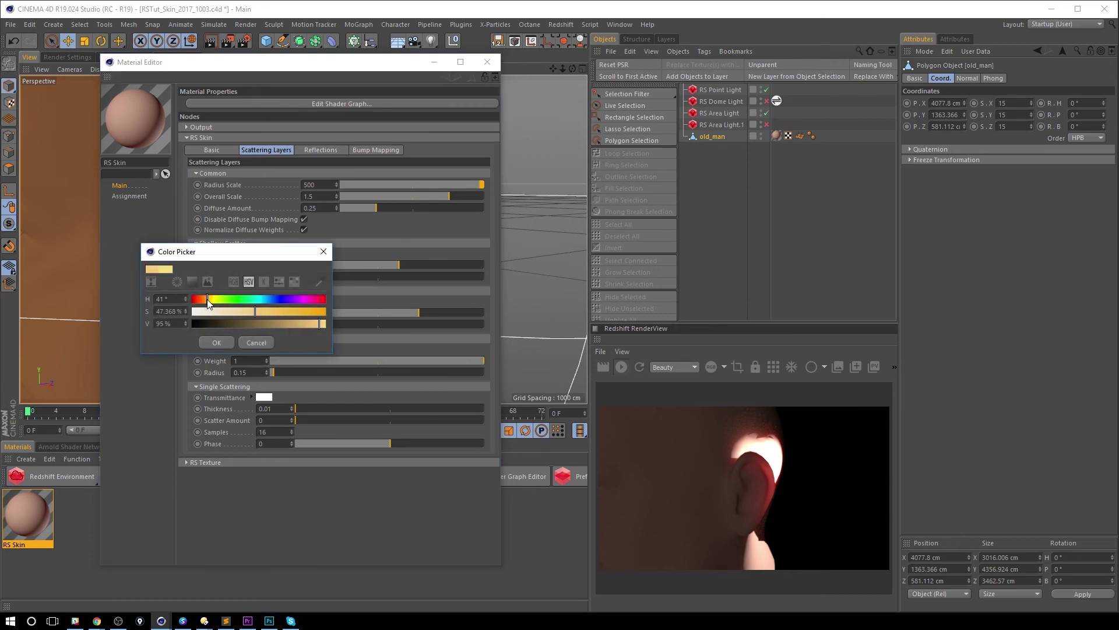
click(215, 343)
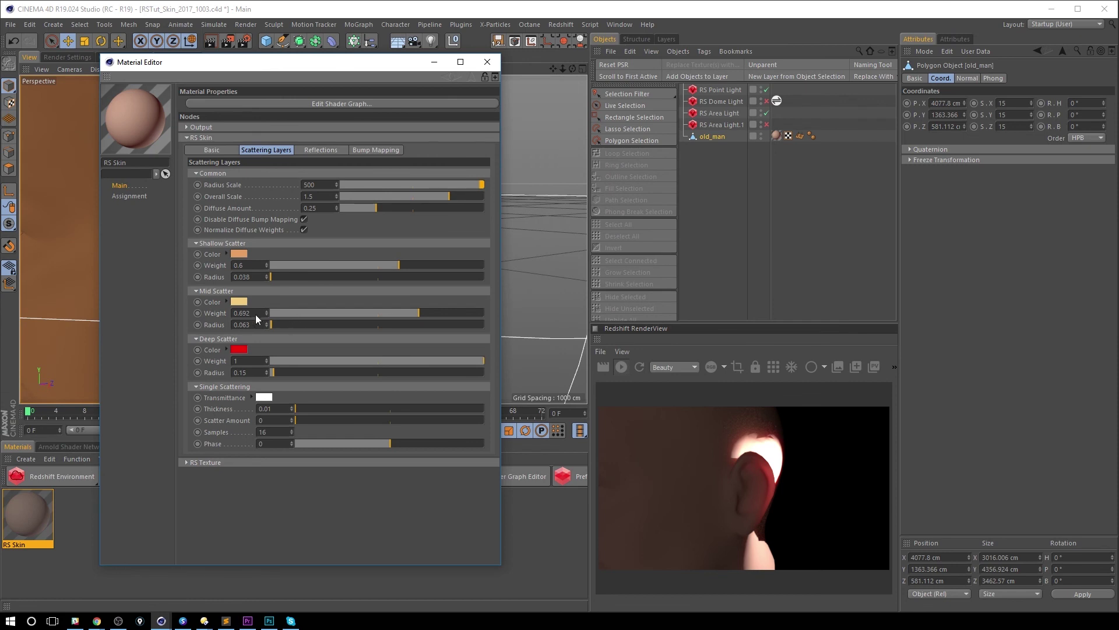
drag(269, 317, 293, 298)
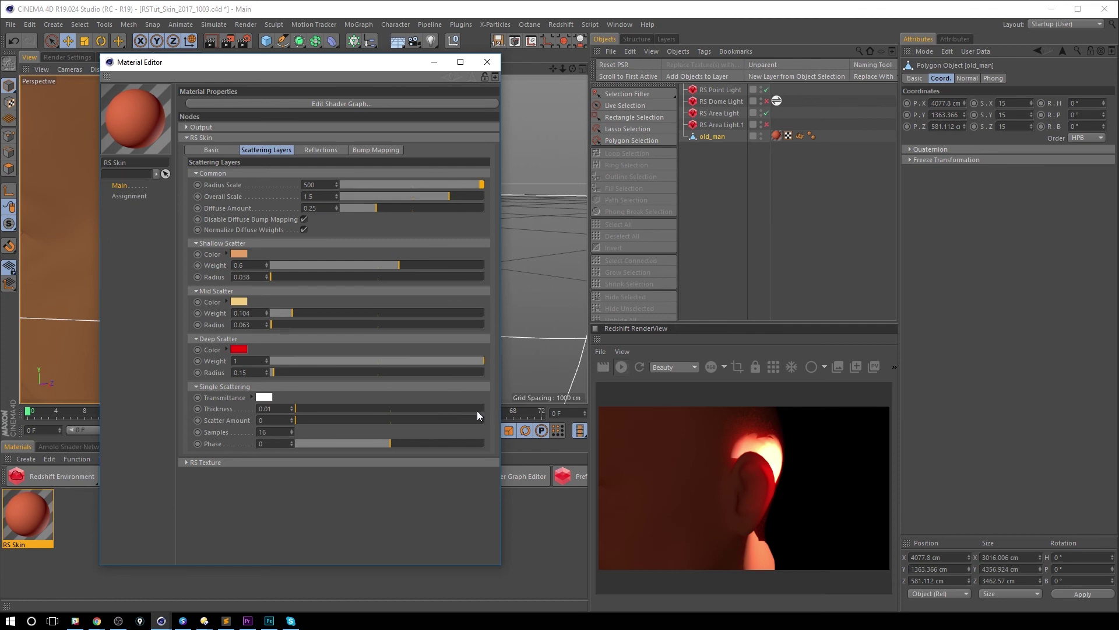
Step: Try a dark grey Transmittance color for Single Scattering, and restore it to white
click(264, 397)
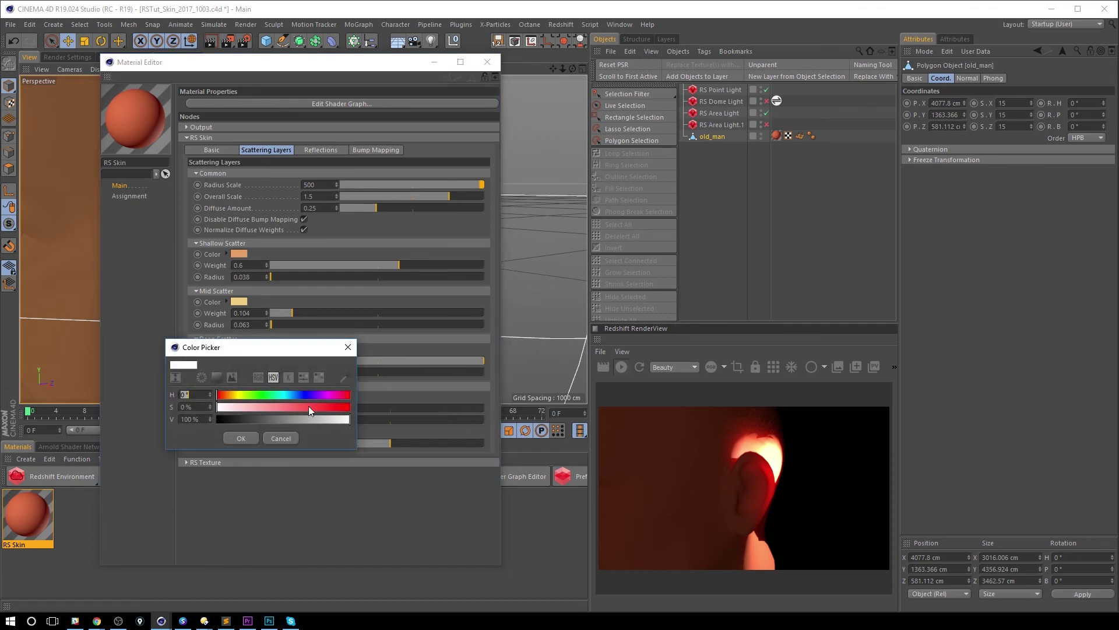
click(271, 417)
click(239, 437)
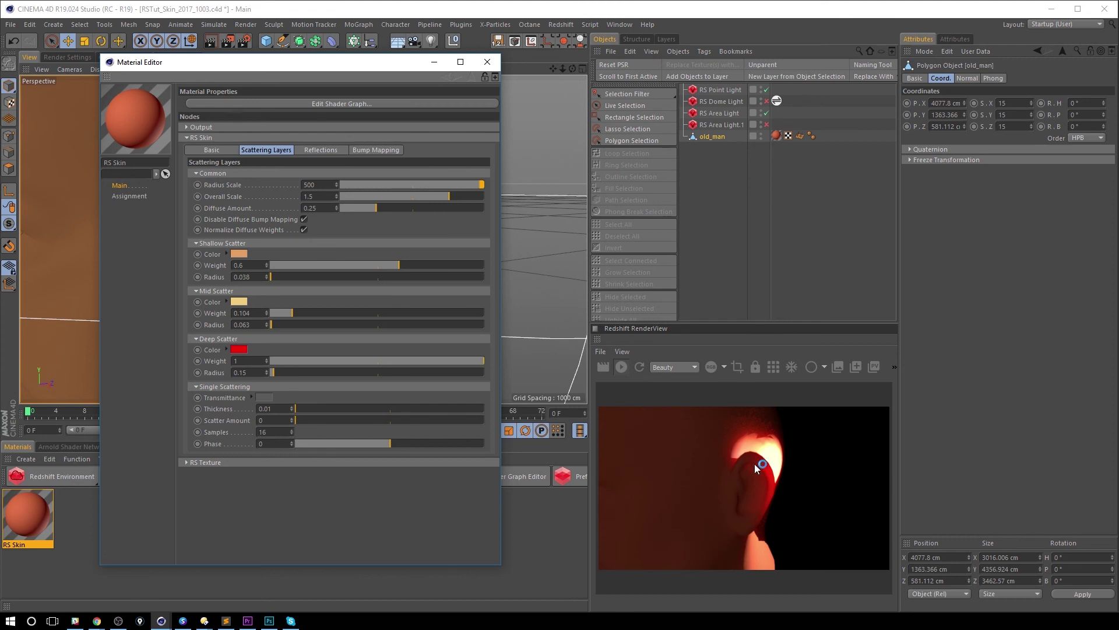
click(264, 397)
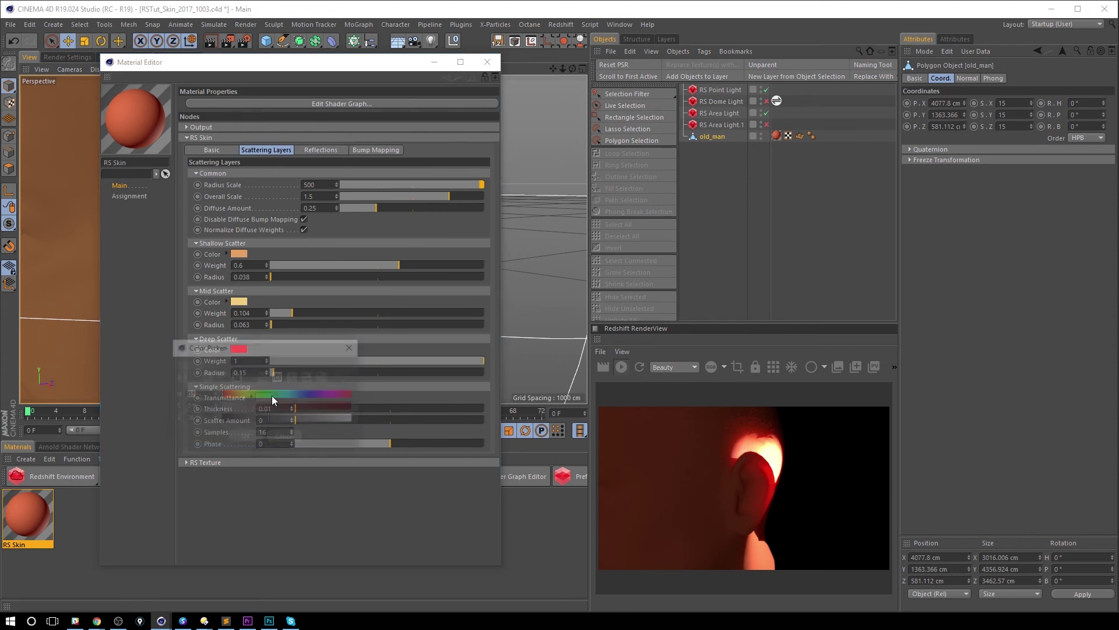
click(241, 438)
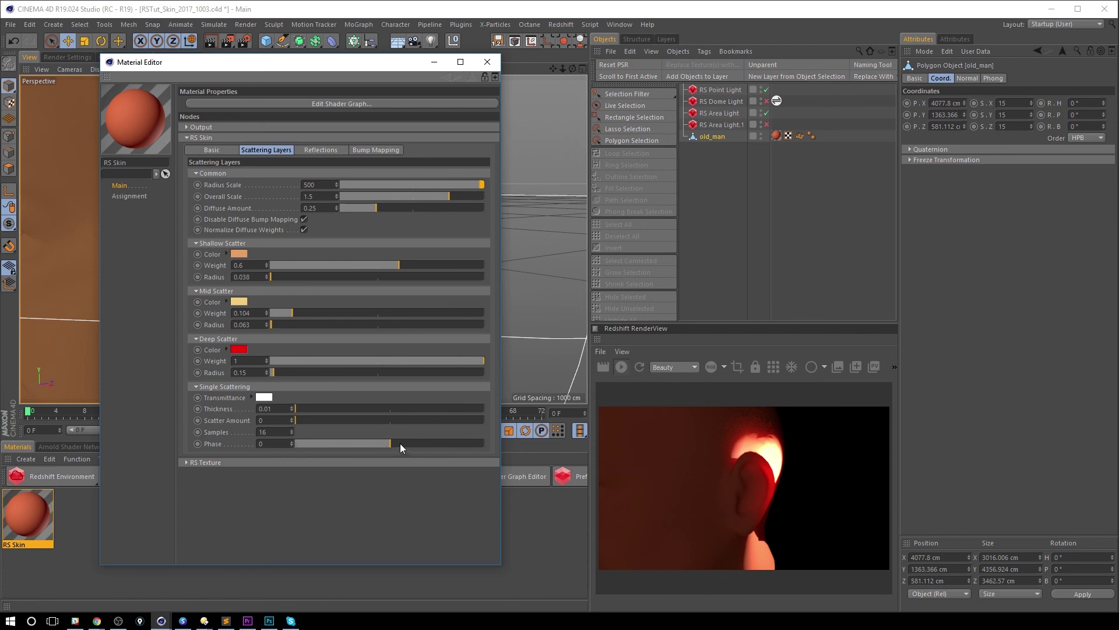
Step: Review the skin's primary and secondary reflection settings and its bump mapping option
click(336, 152)
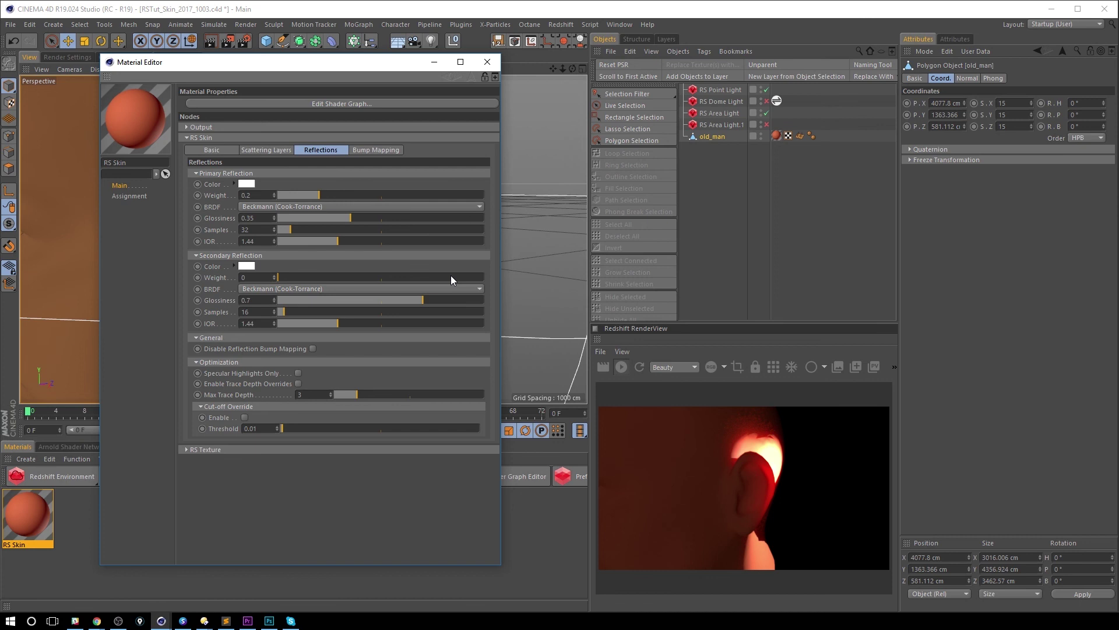
click(197, 362)
click(393, 150)
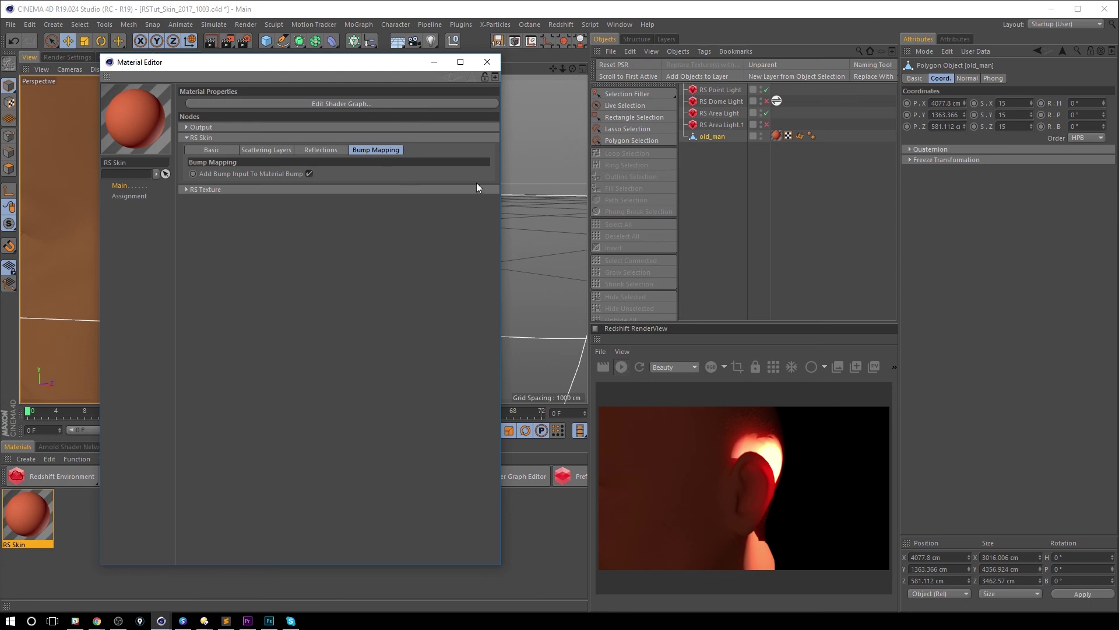
Step: Close the Material Editor and frame the old man's whole face in a three-quarter view
click(488, 62)
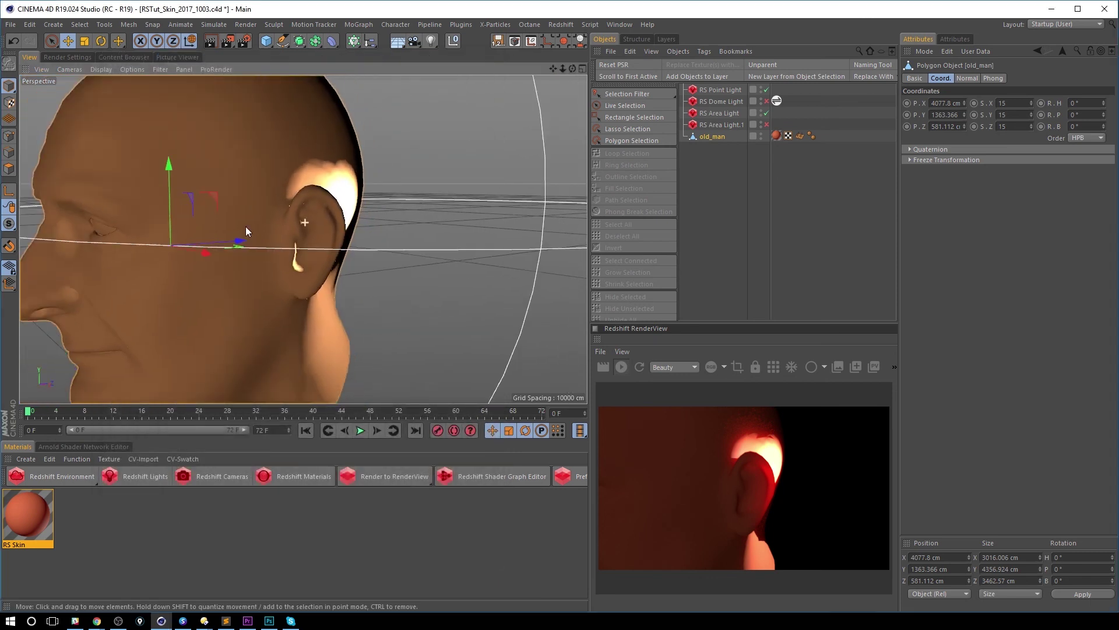
alt+drag(181, 234, 347, 215)
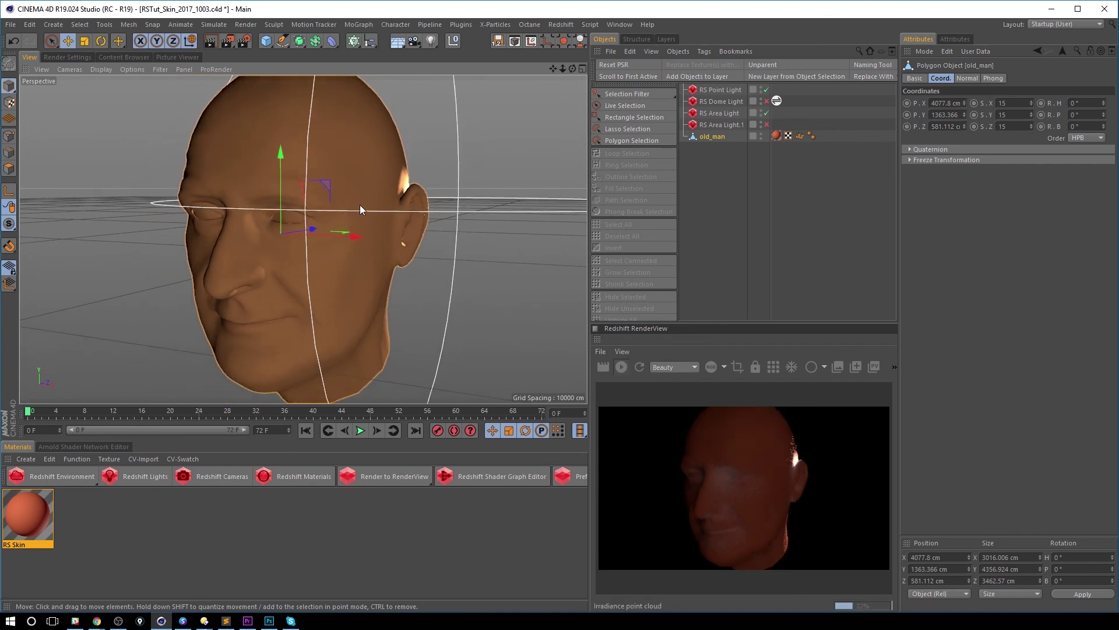
alt+middle_drag(360, 209, 250, 198)
Step: Reopen the RS Skin material for editing with its Output and RS Skin node settings expanded
click(29, 515)
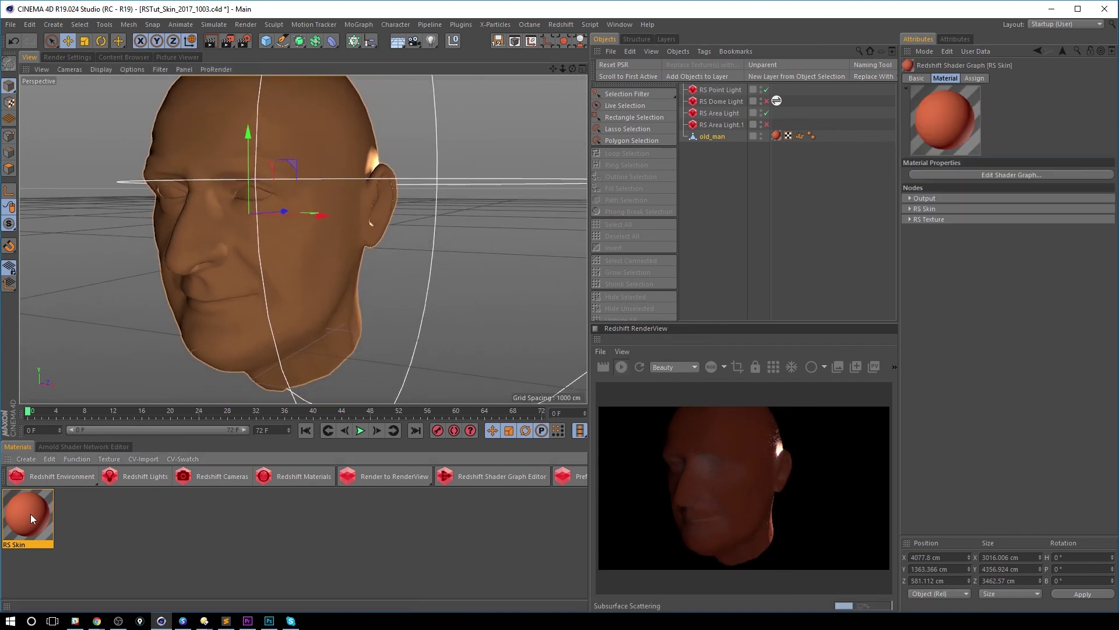
double_click(29, 526)
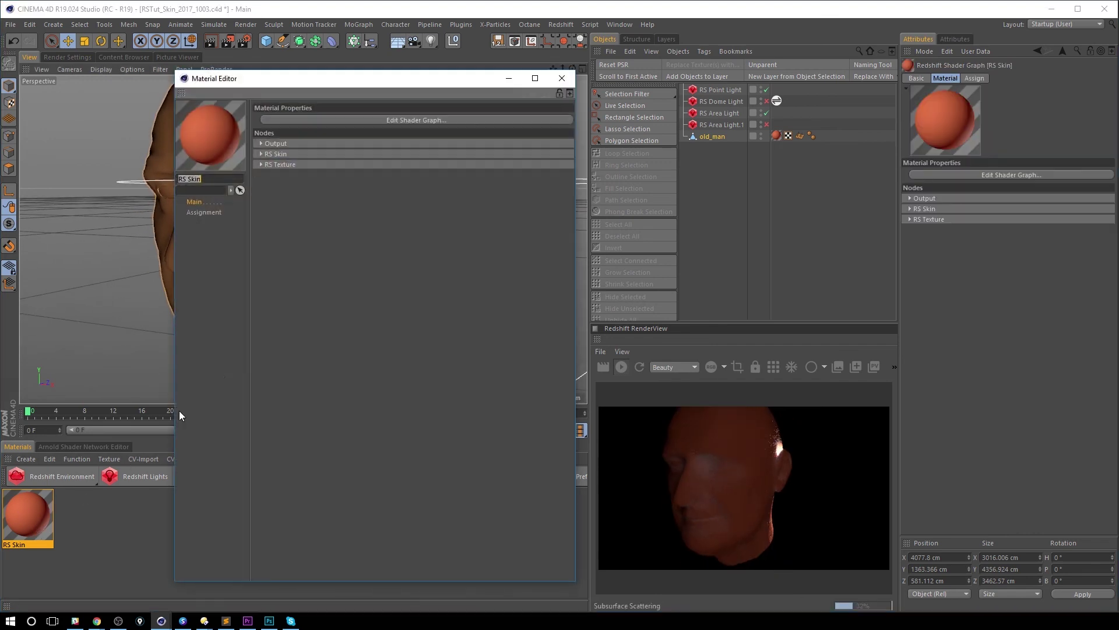
click(262, 143)
click(261, 196)
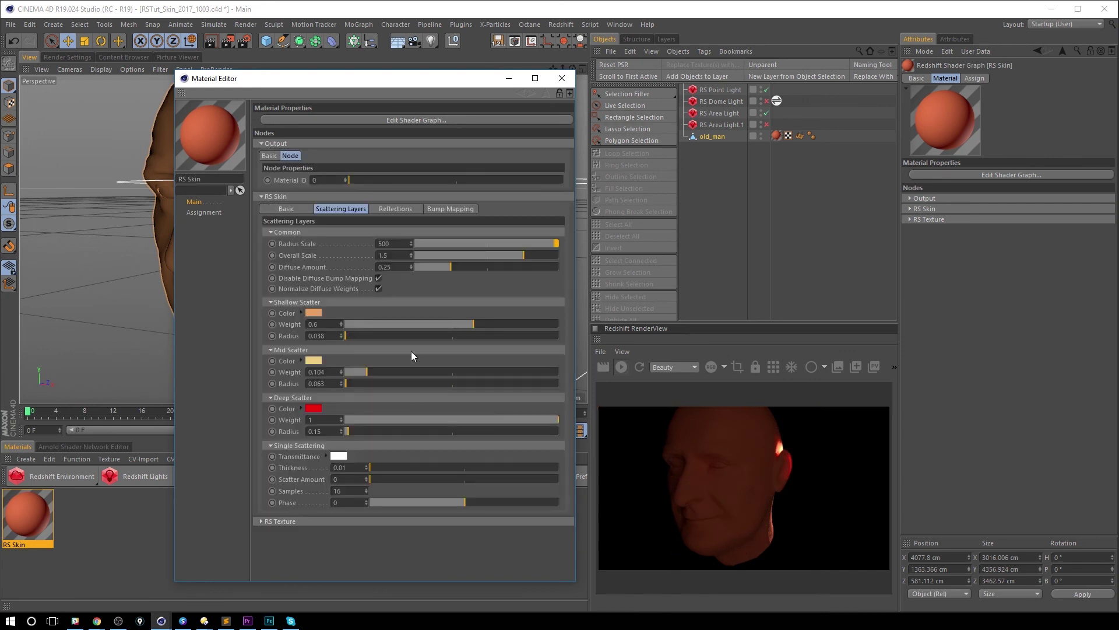
Step: Darken the Deep Scatter color to a deeper red and close the Material Editor
click(315, 408)
drag(372, 430, 361, 430)
click(296, 449)
click(573, 78)
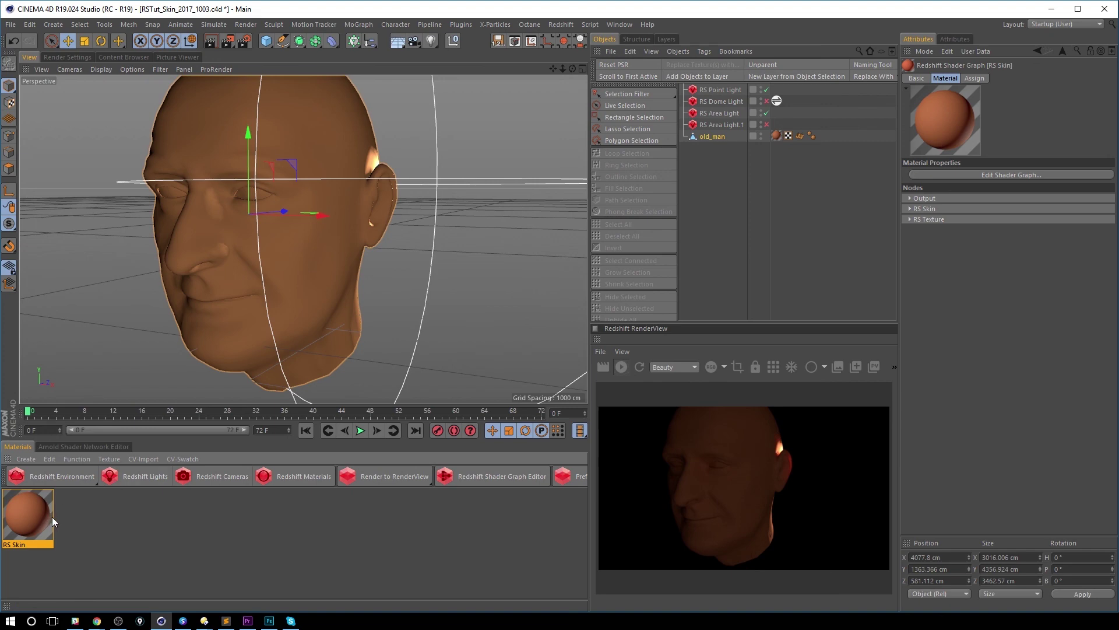
Step: Reopen the RS Skin material and bring up its shader graph
double_click(36, 519)
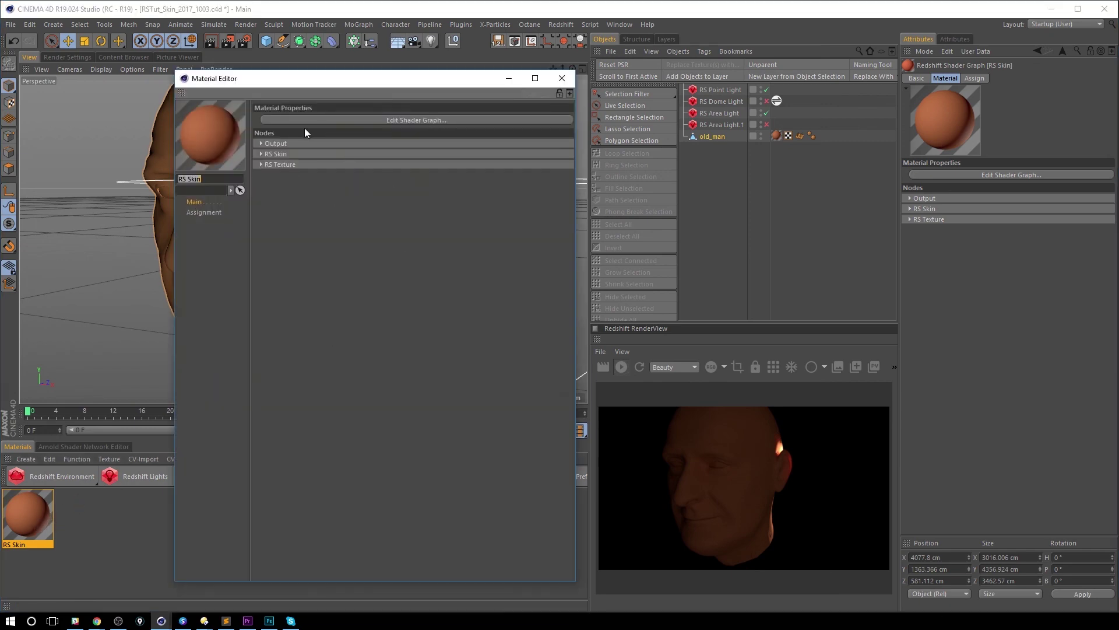
click(423, 121)
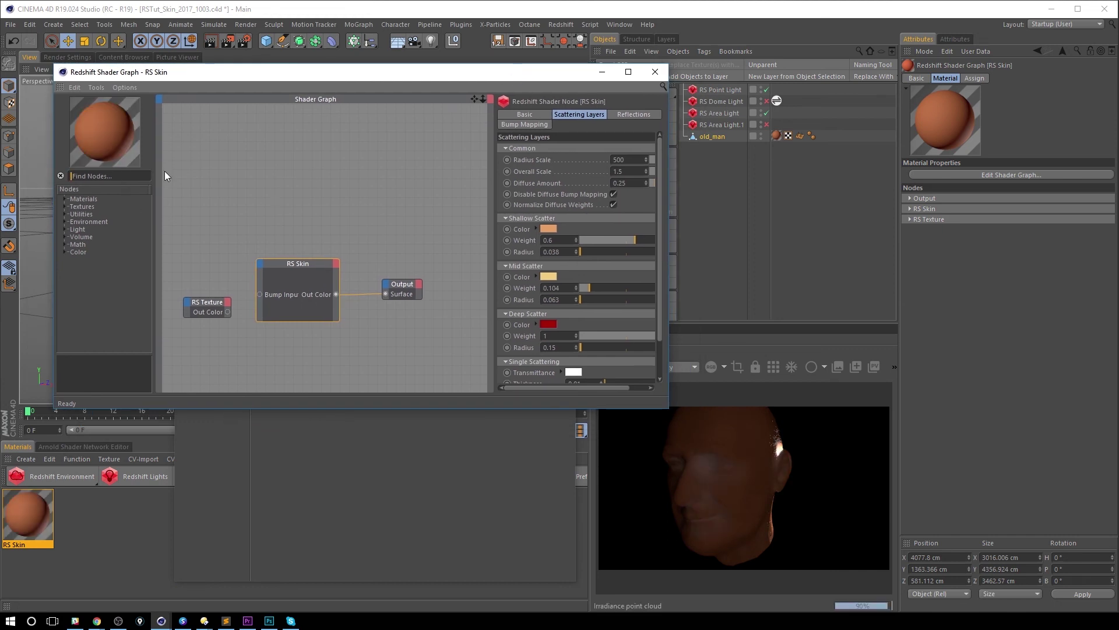
Step: Try adding a second Texture node to the shader graph, and delete it again
text(tex)
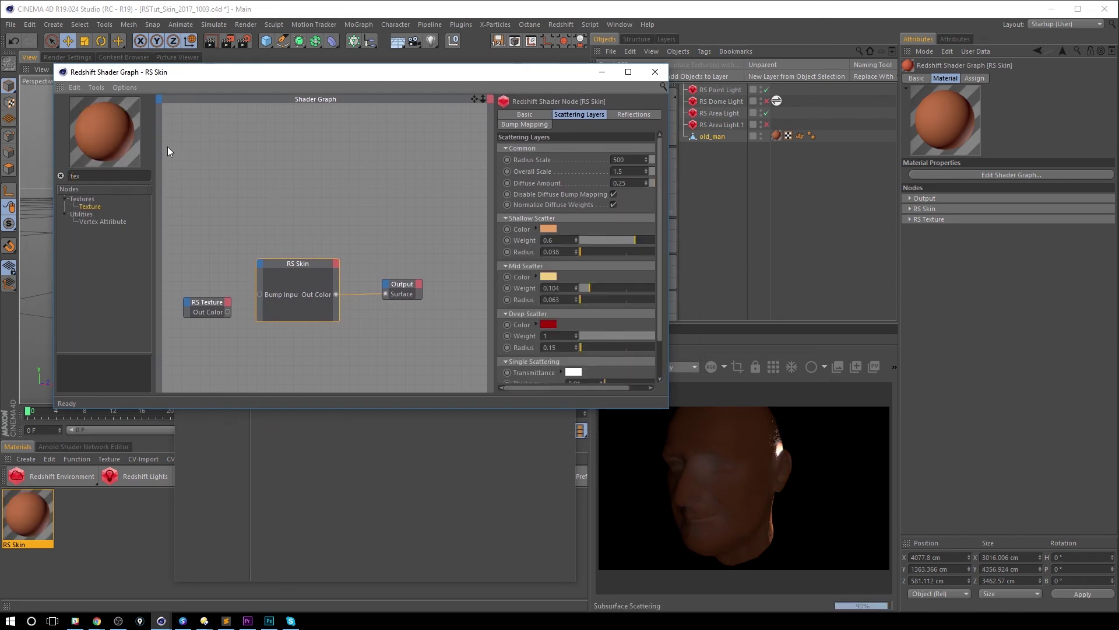
text(ture)
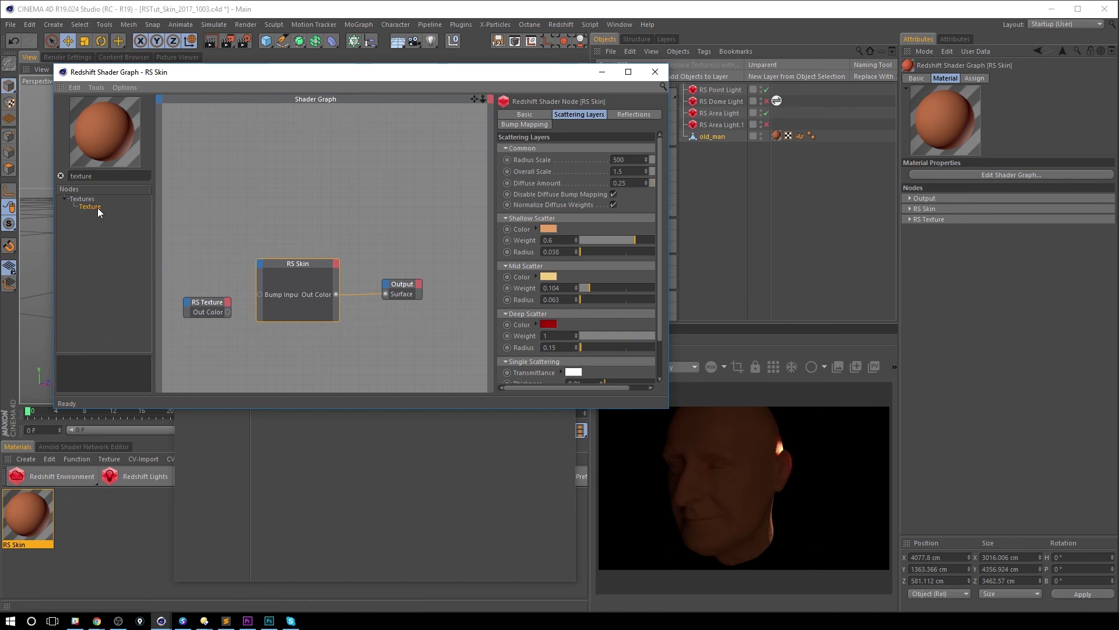
drag(88, 207, 200, 231)
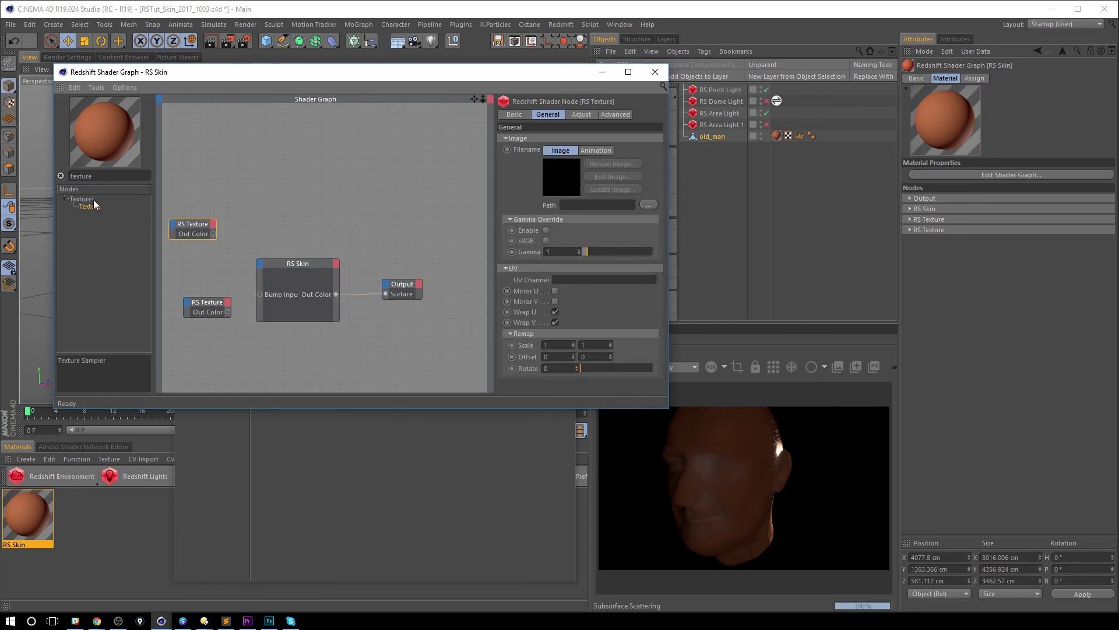
click(61, 175)
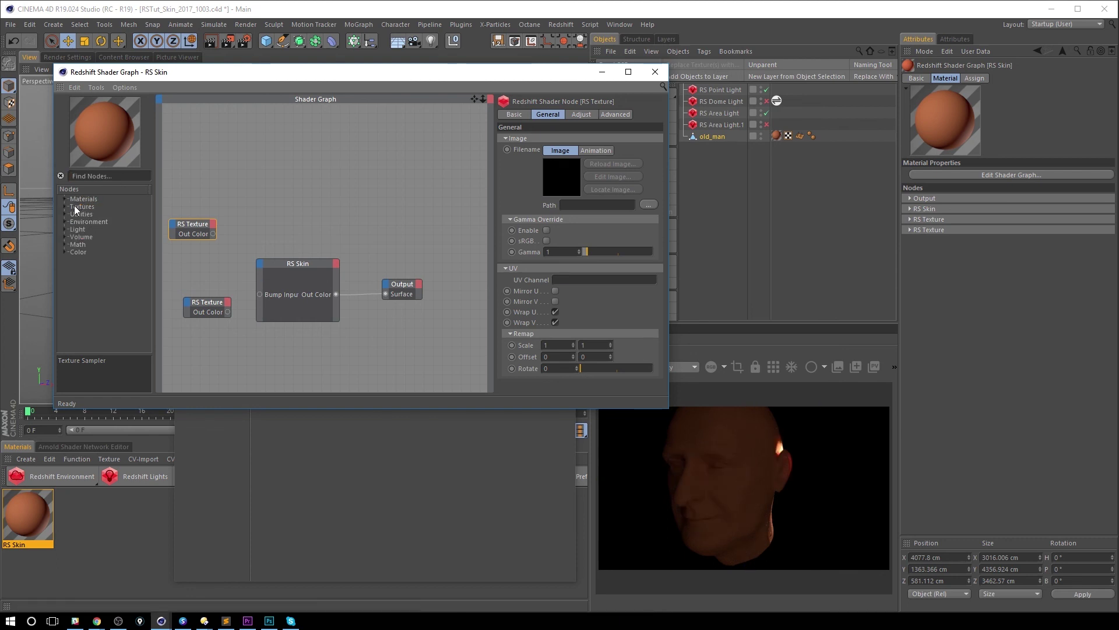
click(70, 205)
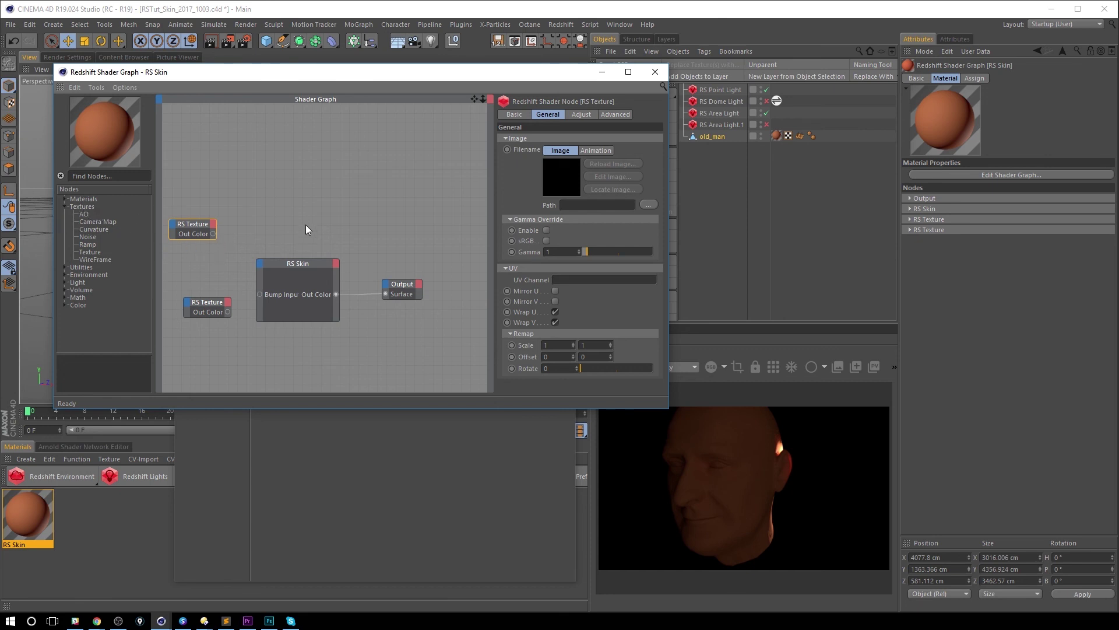
drag(189, 230, 205, 230)
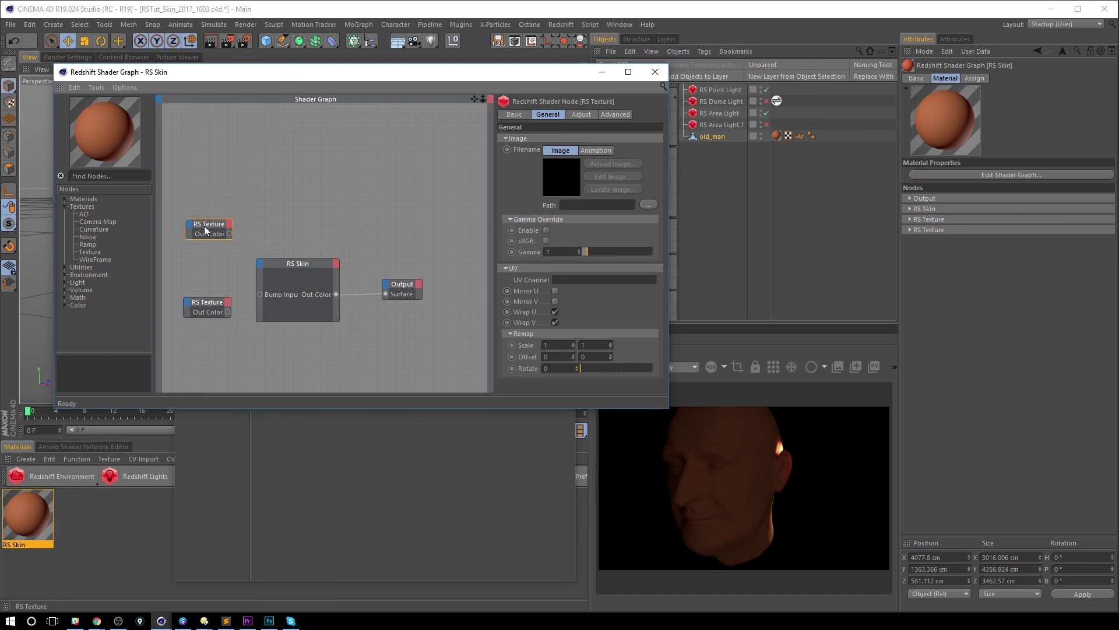
key(Delete)
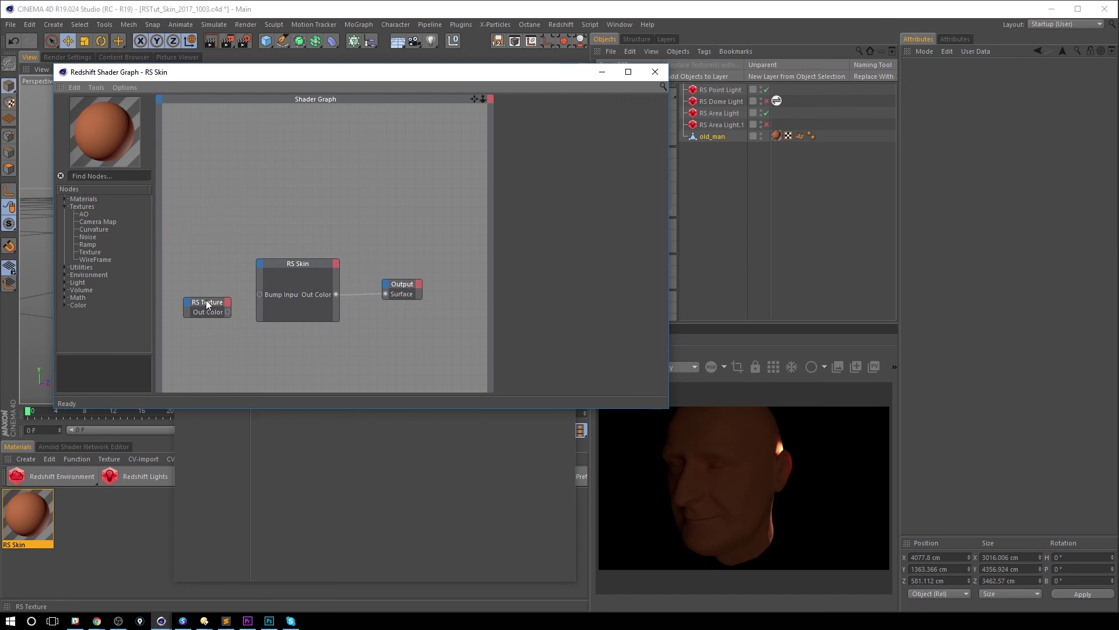
Step: Raise the existing RS Texture node beside RS Skin and connect its Out Color to the skin's Bump Input
click(207, 303)
drag(207, 304, 207, 276)
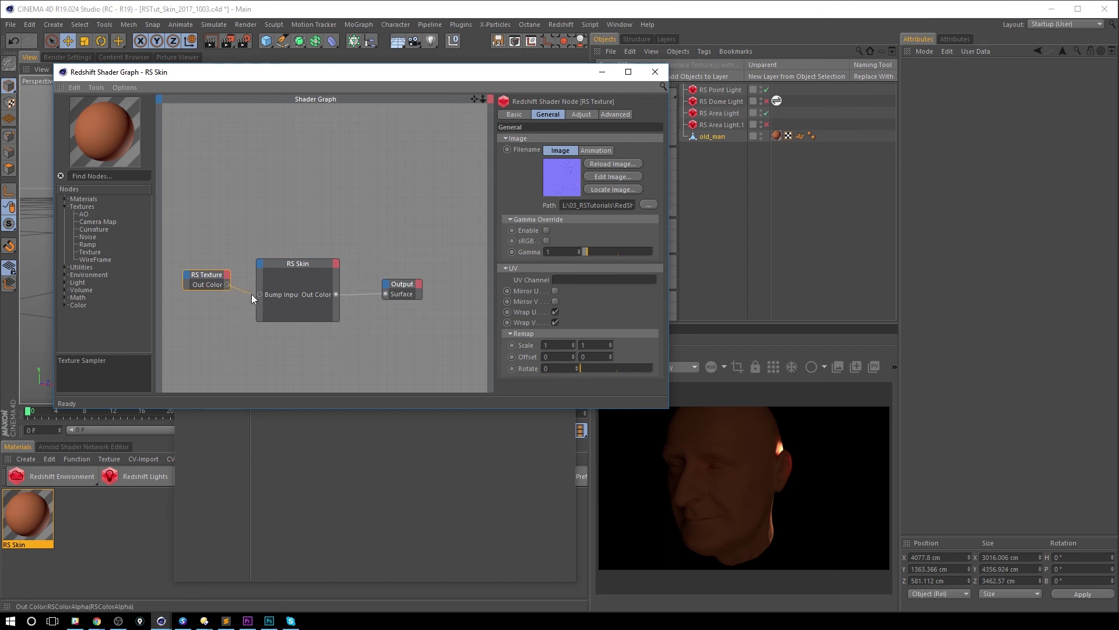
drag(250, 294, 261, 294)
drag(261, 293, 261, 294)
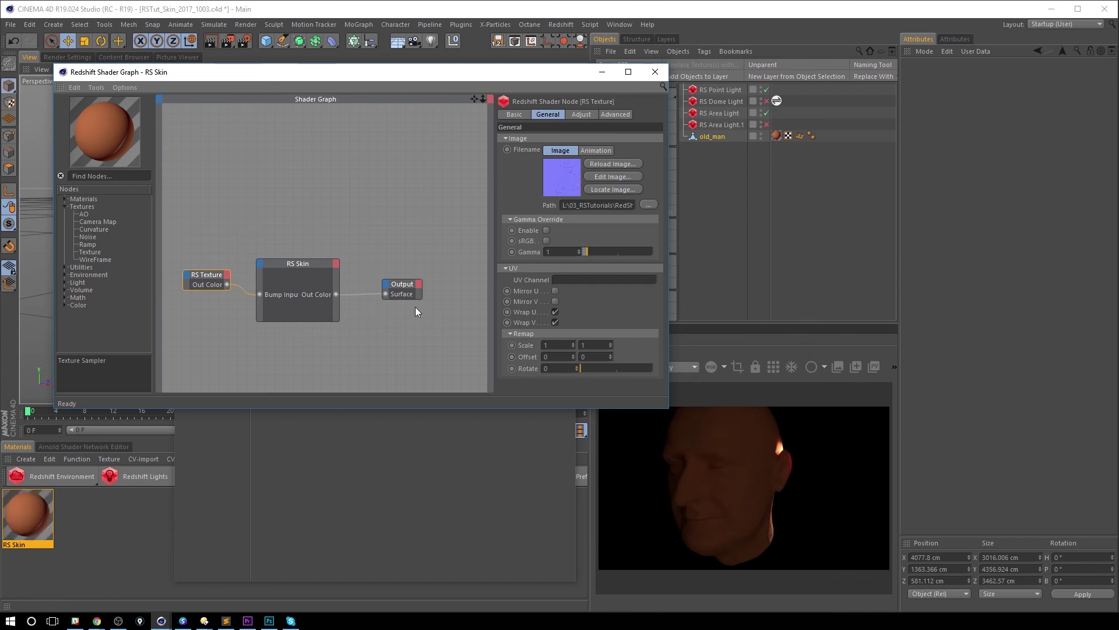
Step: Check the RS Skin node's bump mapping and reflection settings
click(330, 278)
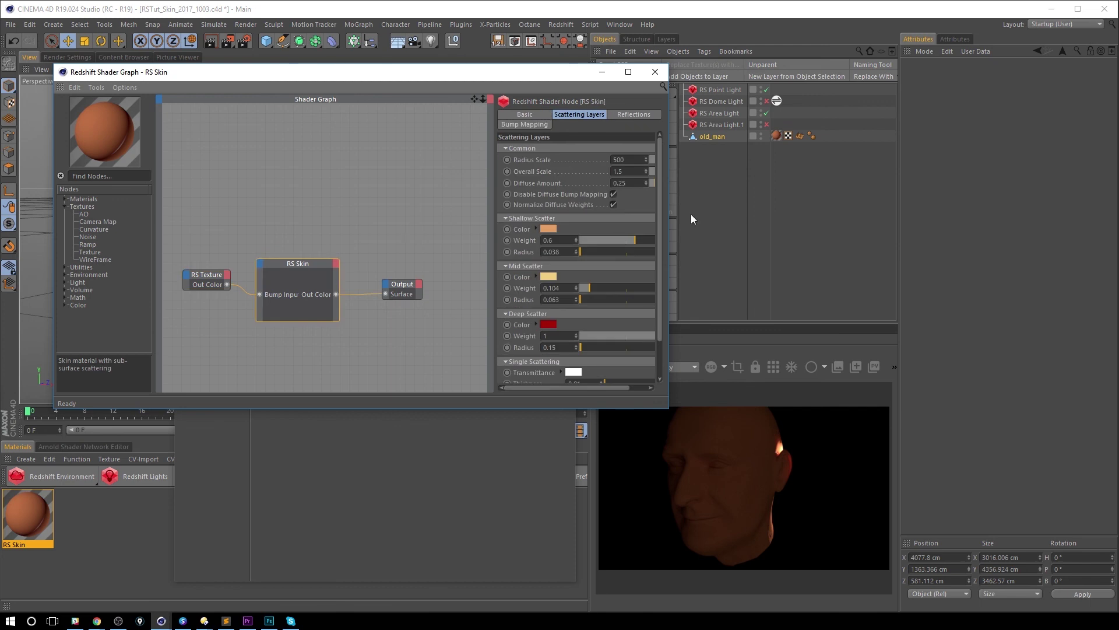
click(541, 125)
click(625, 115)
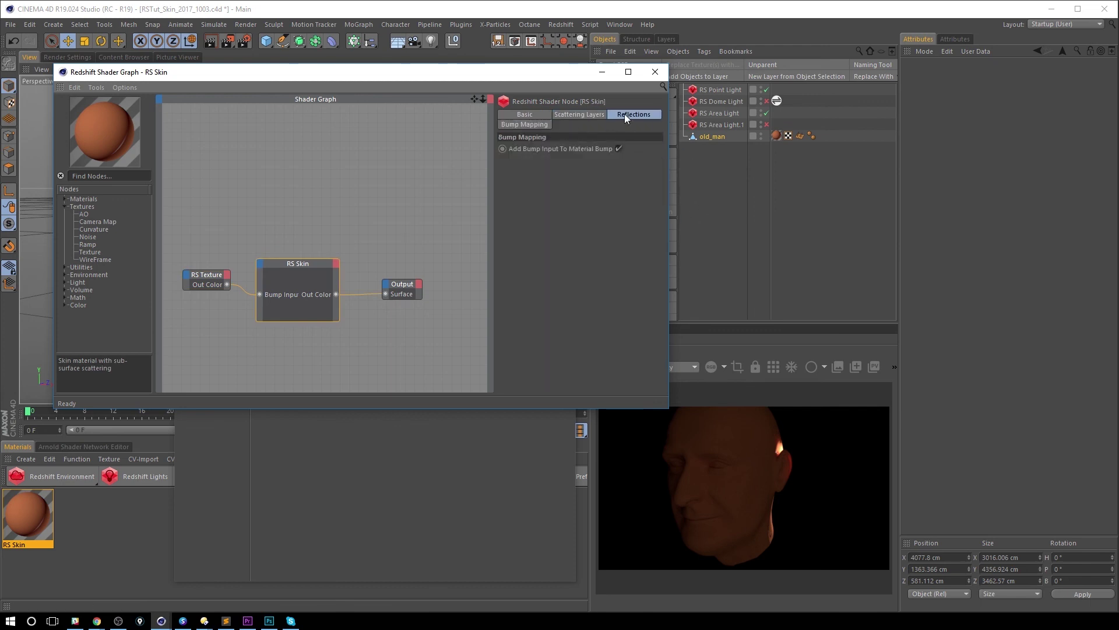
Step: Browse the RS Skin inputs available to the texture's Out Color, and shift the RS Skin node slightly
click(213, 286)
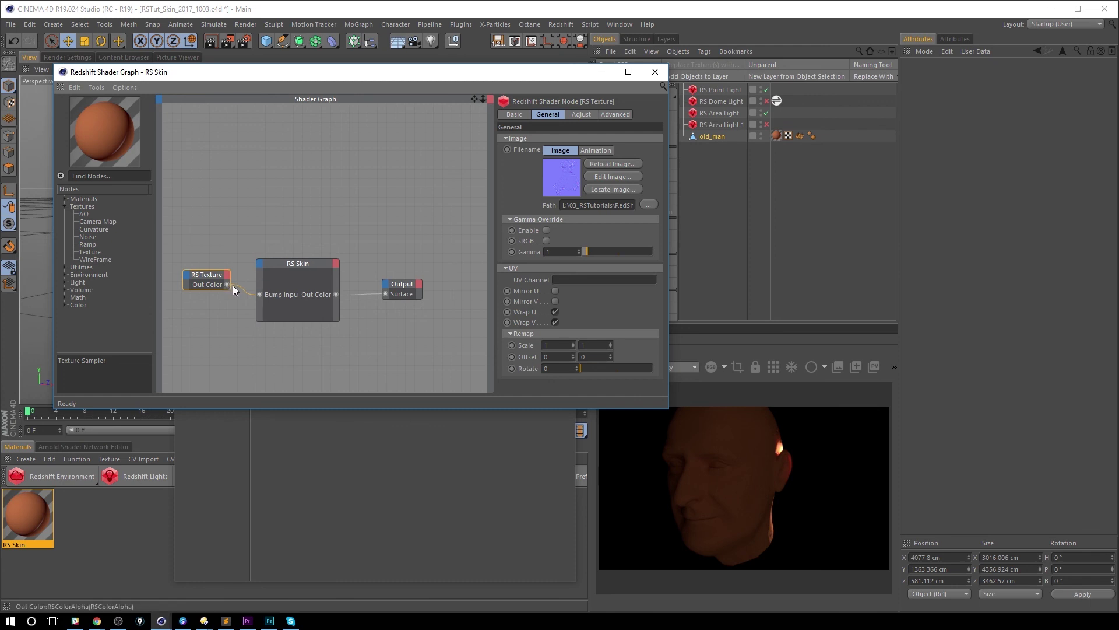
drag(262, 269, 263, 267)
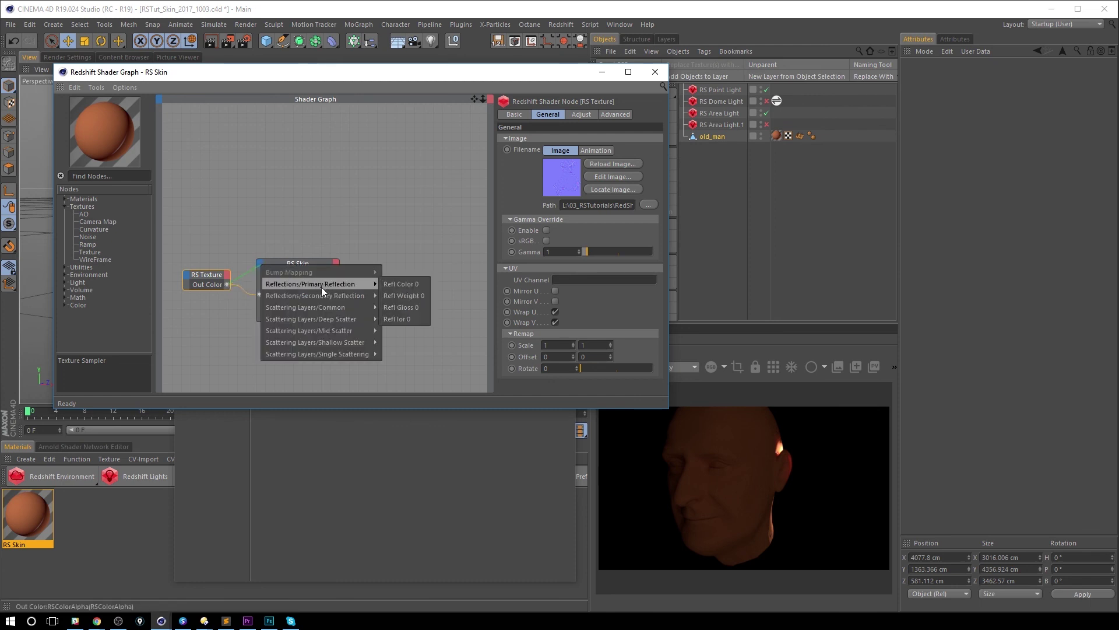
mouse_move(321, 295)
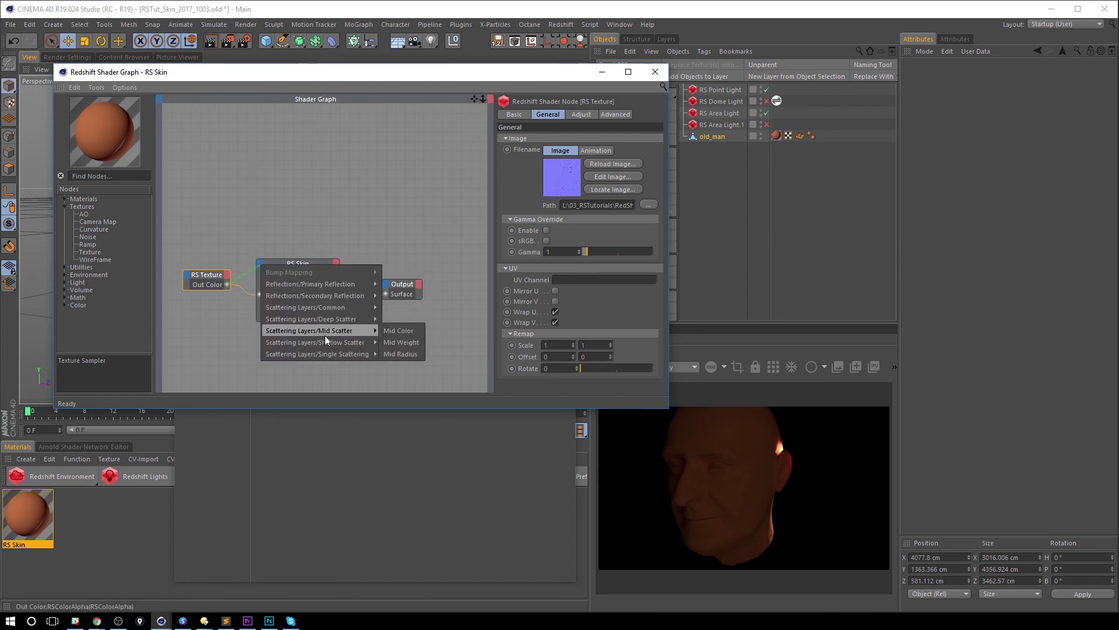
mouse_move(322, 345)
click(316, 216)
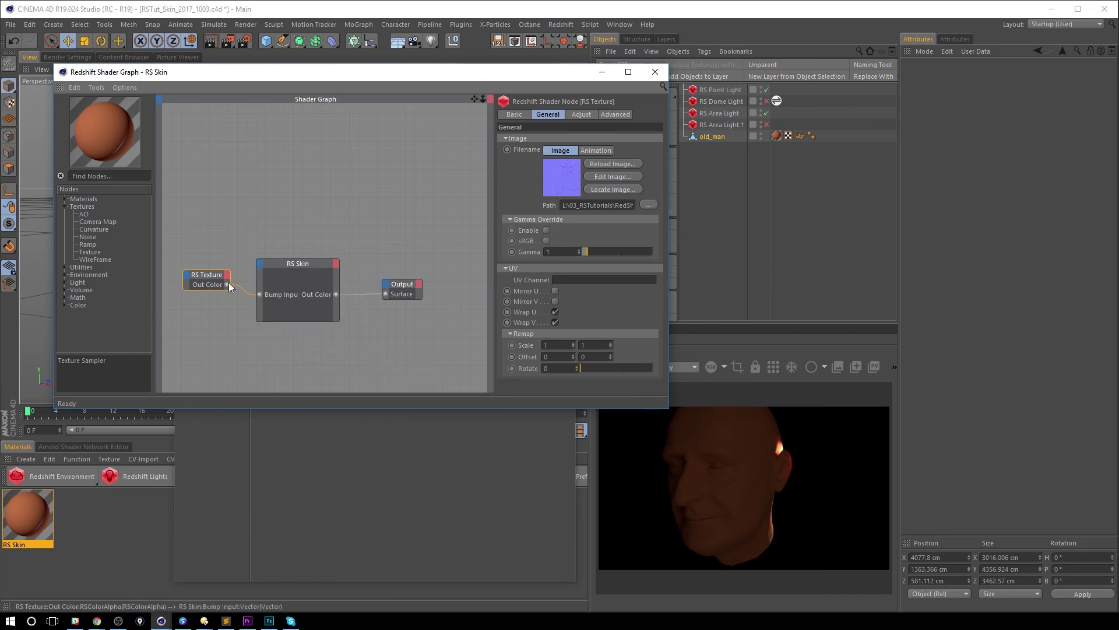
drag(288, 262, 304, 255)
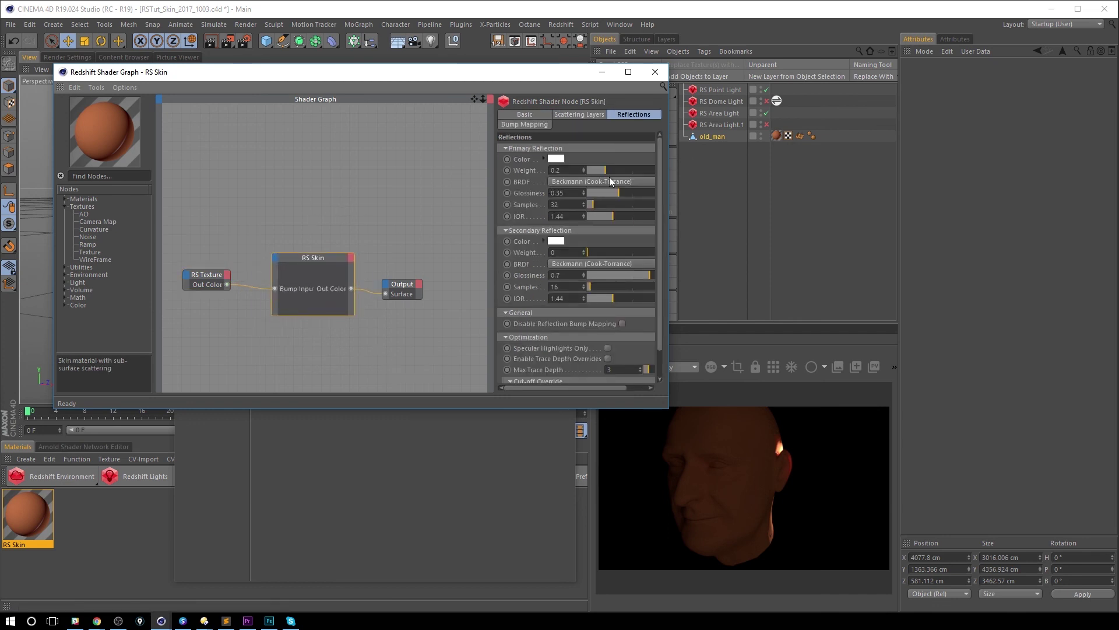
Step: Close the shader graph and orbit the view to see the old man's head from the front
click(655, 72)
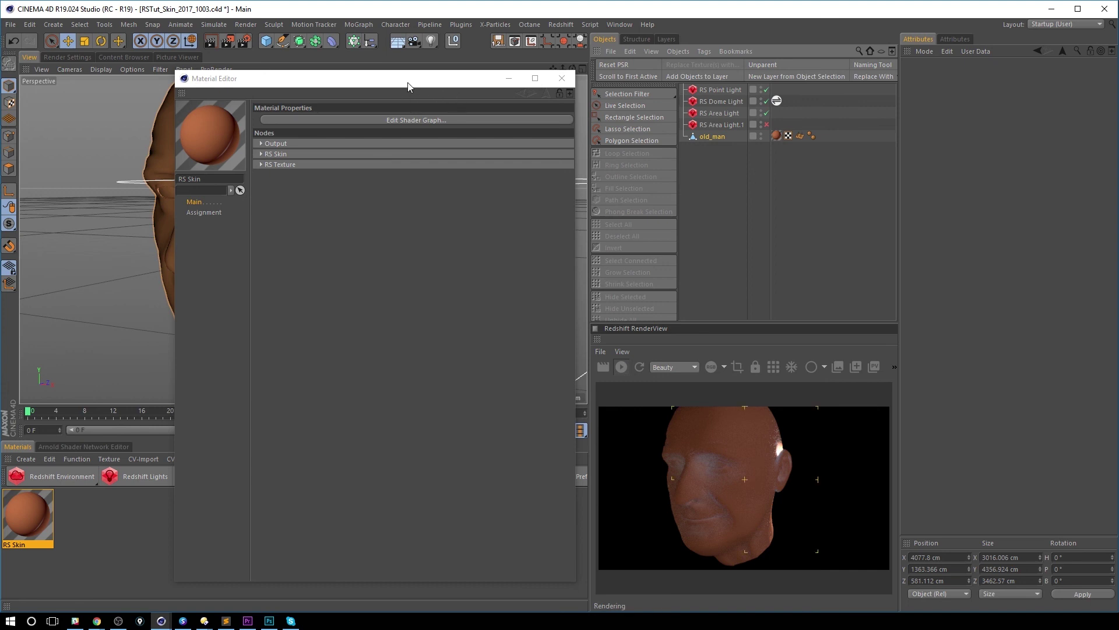
mouse_move(407, 79)
mouse_down()
mouse_move(395, 79)
mouse_move(411, 83)
mouse_up()
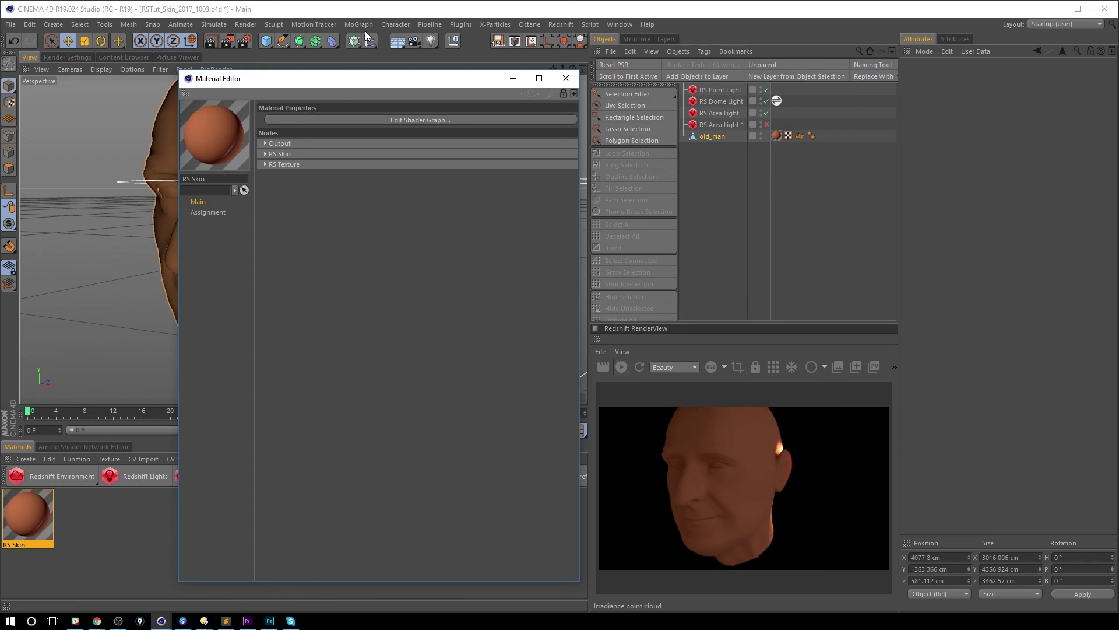
alt+drag(91, 230, 171, 250)
drag(369, 71, 1001, 110)
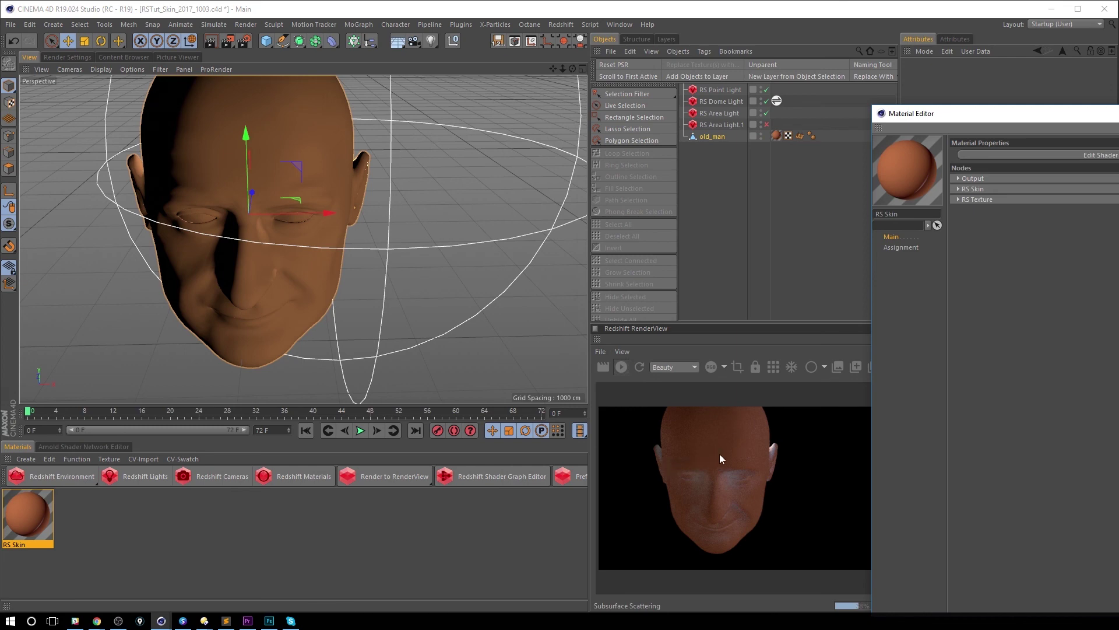
drag(1036, 118, 314, 84)
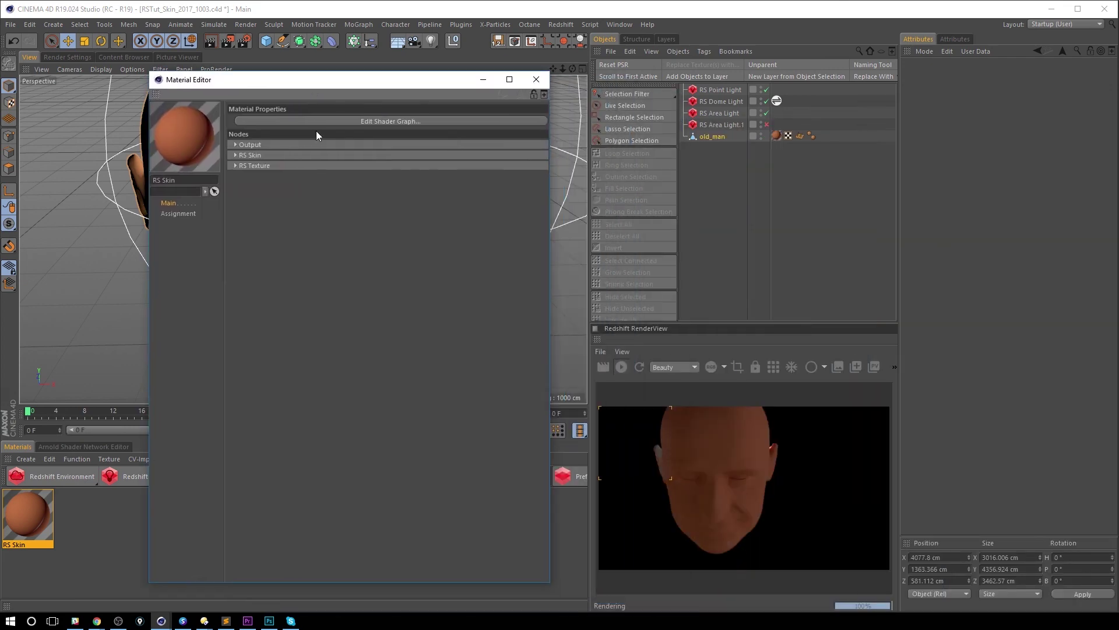
Step: Reopen the shader graph, search the nodes for "norma", and add a Normal Map node above the texture node
click(329, 121)
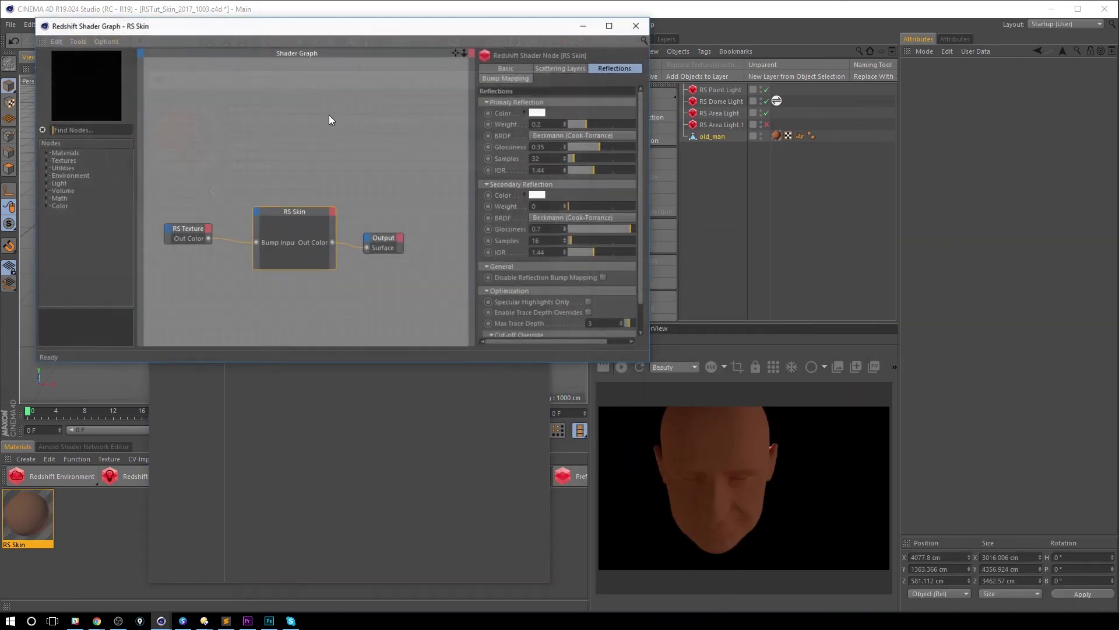
click(92, 129)
text(norma)
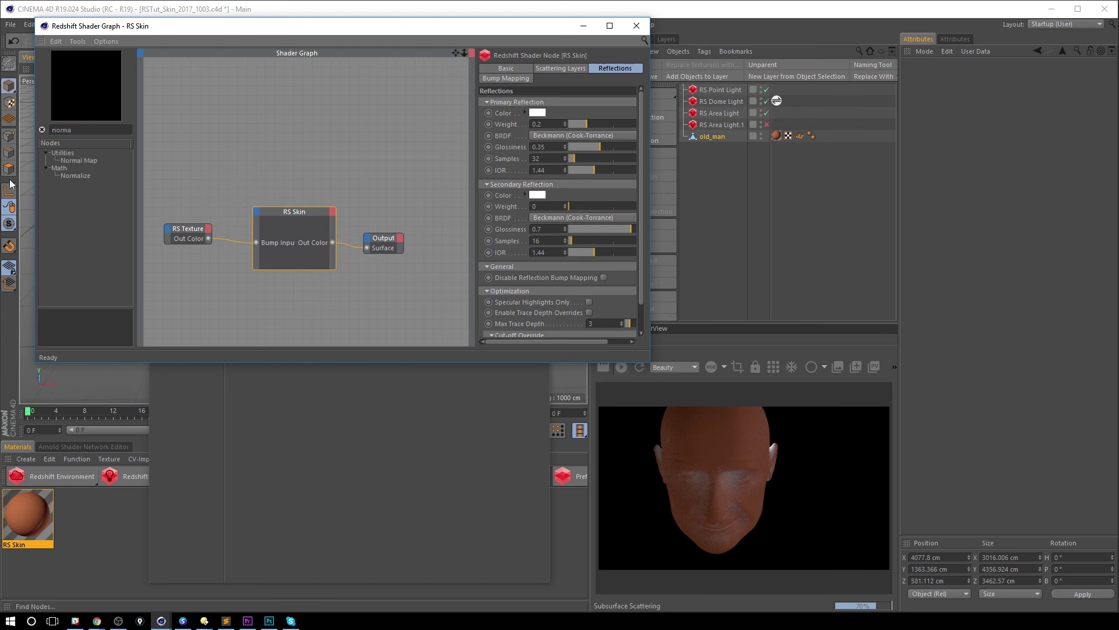
drag(82, 161, 195, 177)
Step: Delete the RS Texture node and move RS Skin away from the Normal Map node
click(199, 235)
key(Delete)
drag(295, 210, 314, 198)
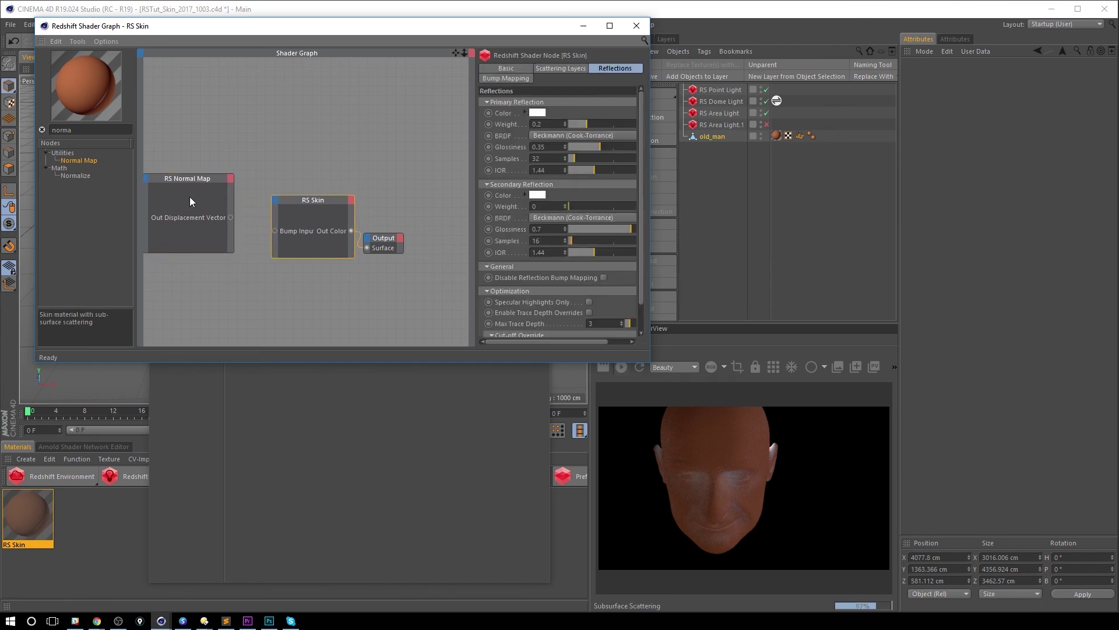
Step: Load oldman_normal_detail.tif into the Normal Map node without copying it to the project, and connect the node to RS Skin's Bump Input
click(190, 197)
click(640, 159)
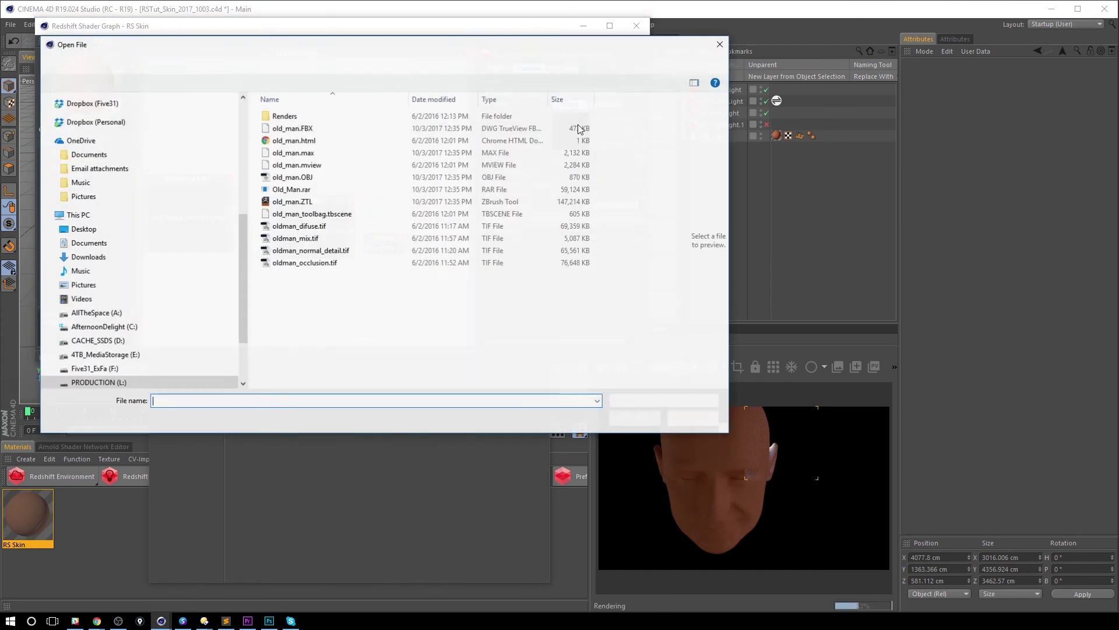
click(319, 253)
click(635, 418)
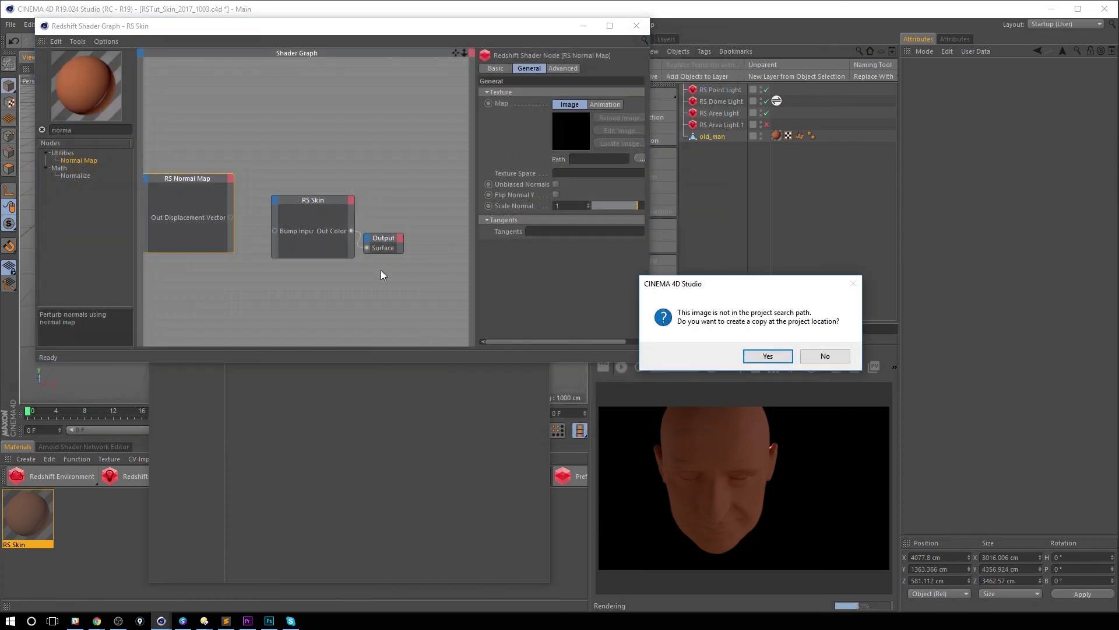
click(835, 357)
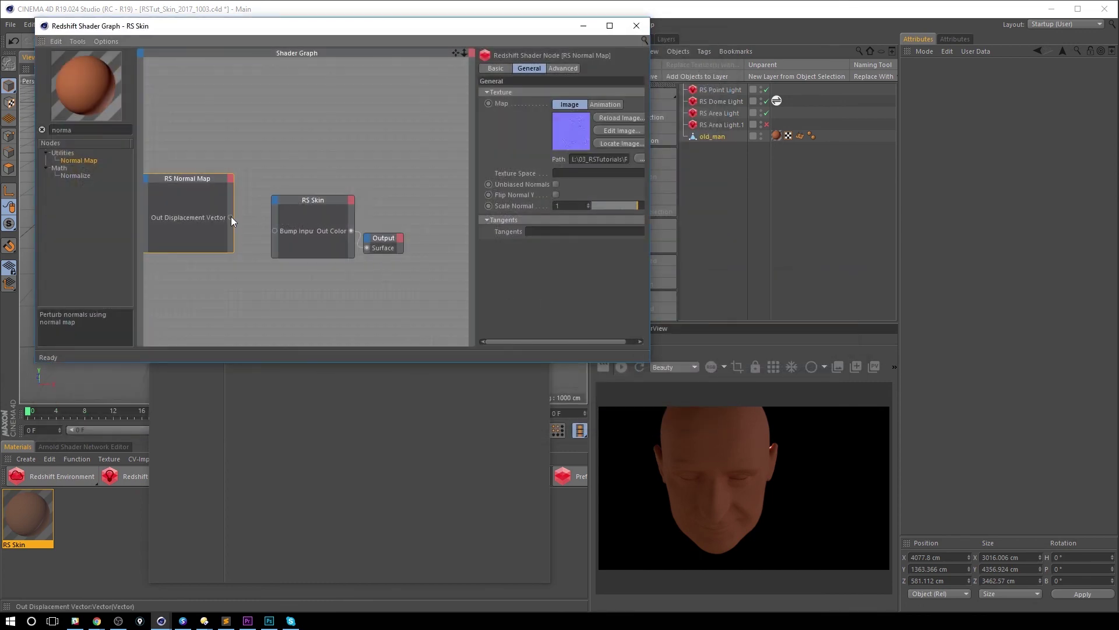
drag(231, 218, 275, 231)
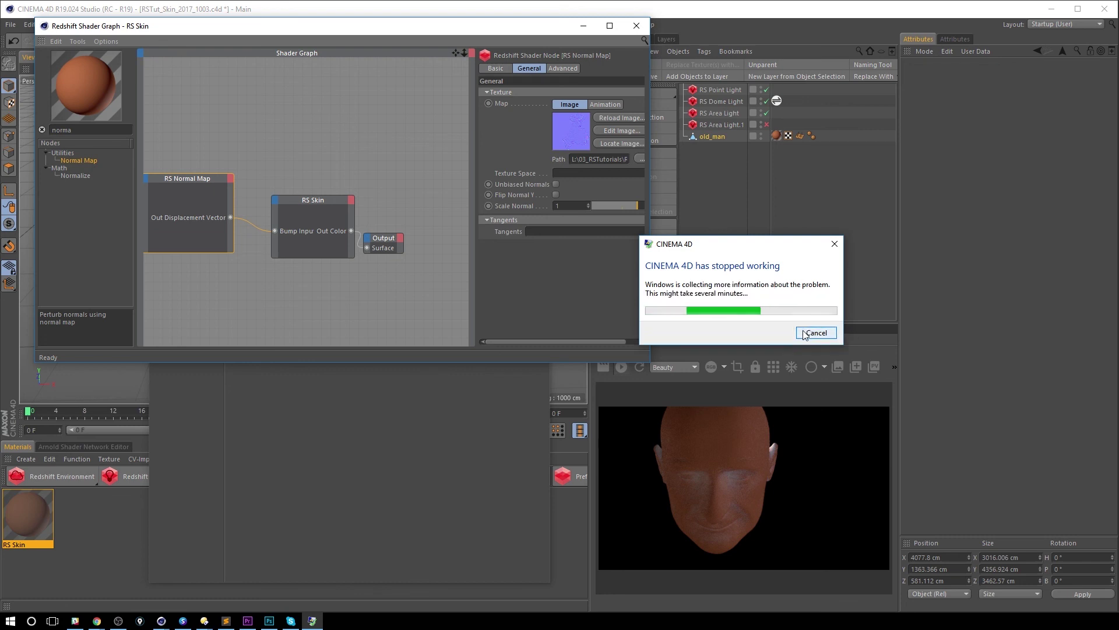
Step: Cancel the crash information collection, close the crashed CINEMA 4D program, and close the Skype window
click(813, 338)
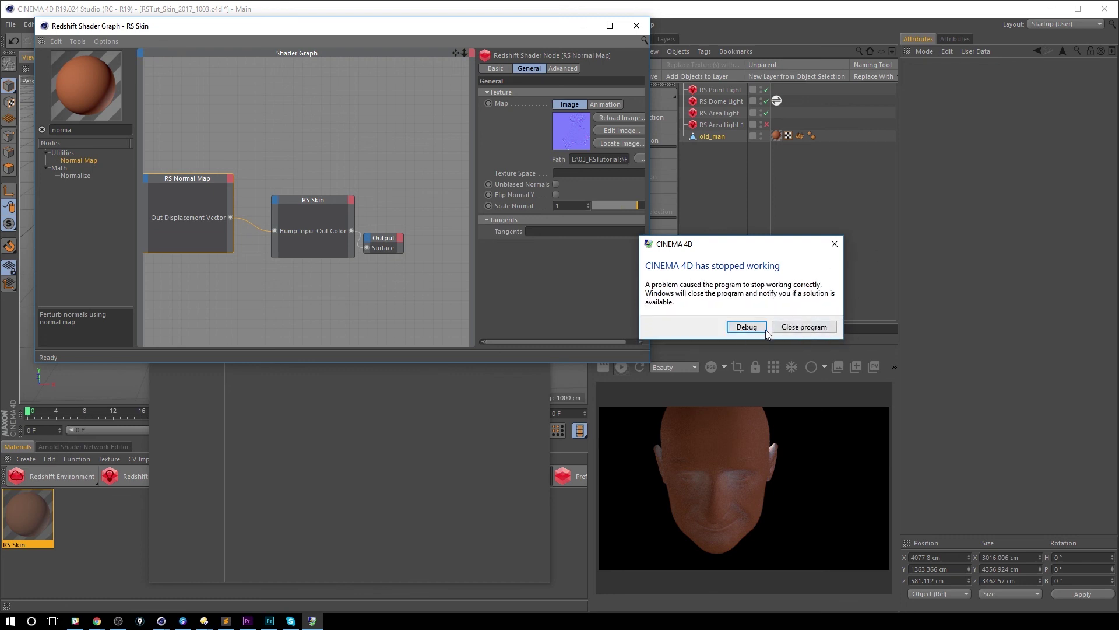
click(806, 328)
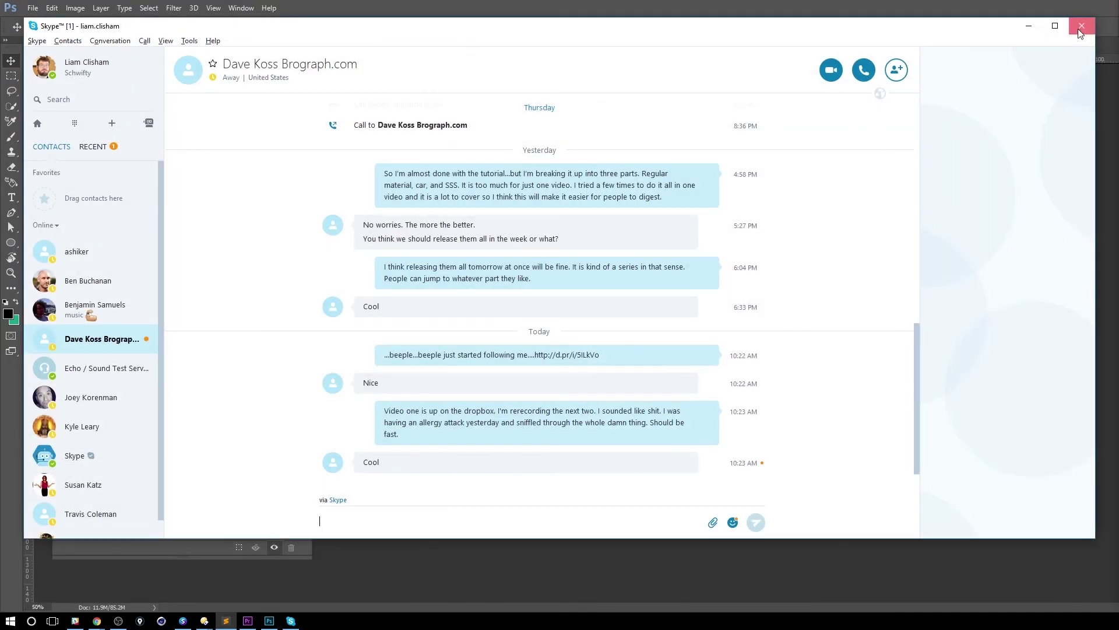
click(1081, 28)
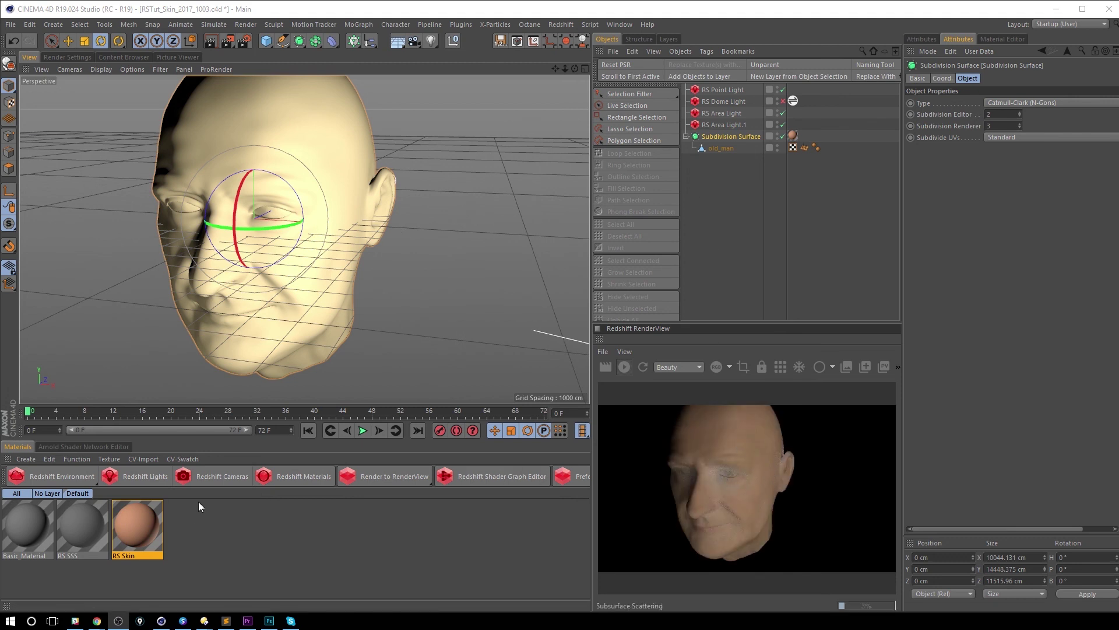
Step: Open the RS Skin material of the reopened scene and display its node network in the shader graph
double_click(144, 523)
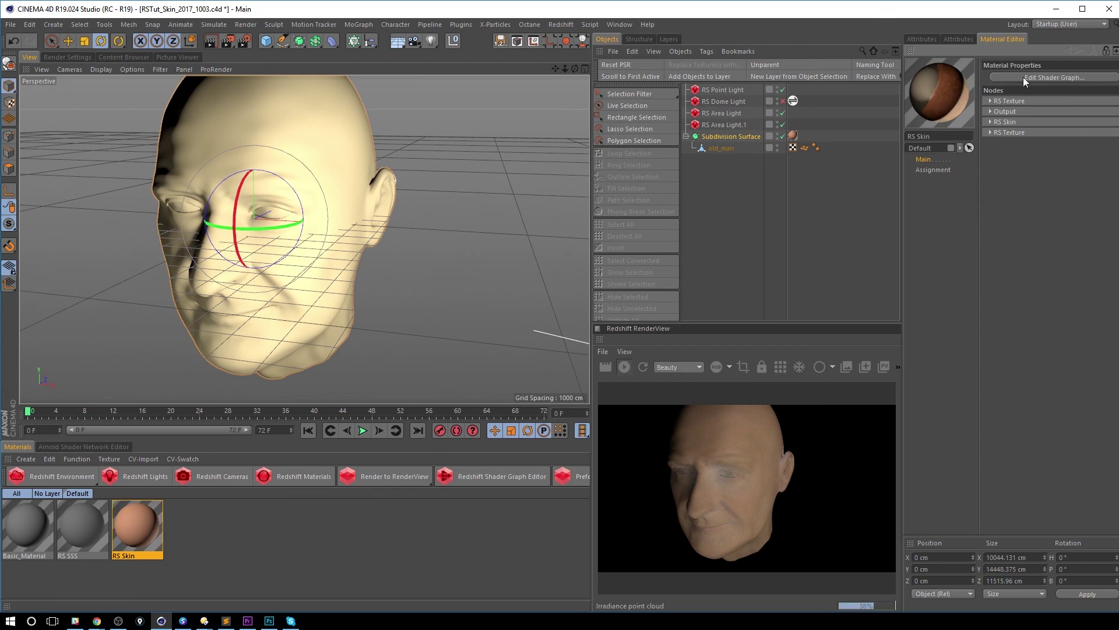
click(1023, 77)
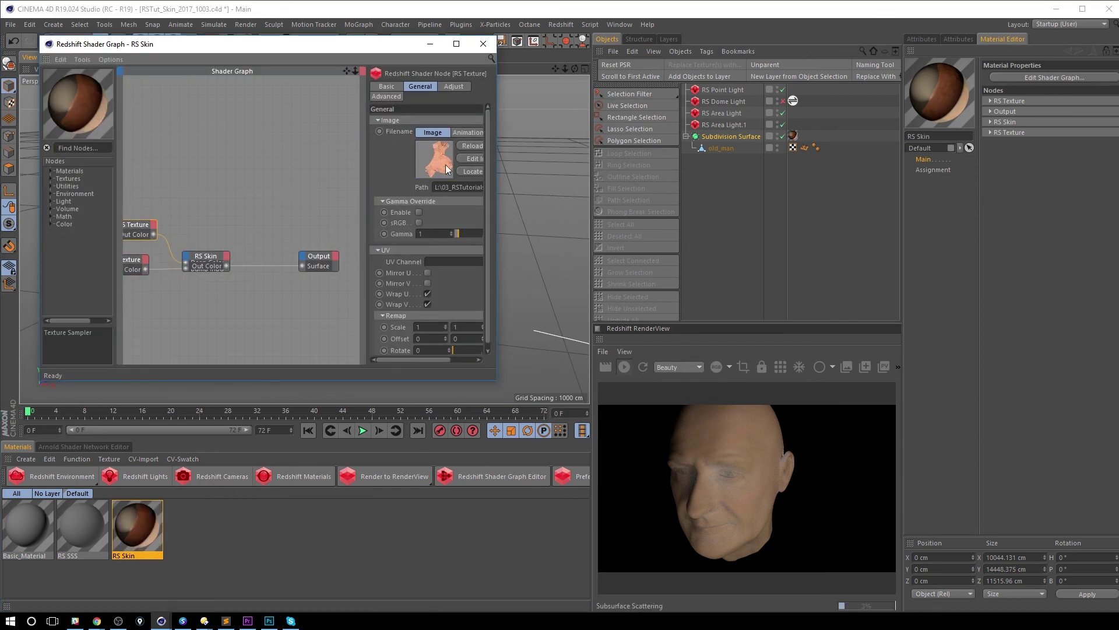
Step: Check the normal-map texture node, close the RS Skin shader graph, and inspect the head's skin shading from other angles
click(136, 264)
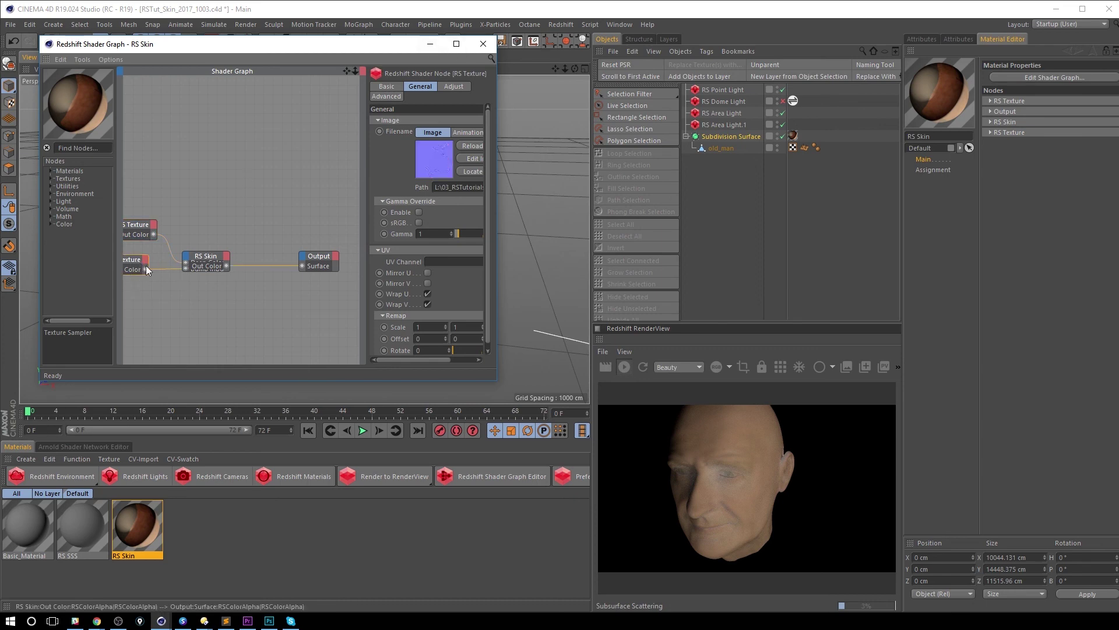
click(484, 43)
alt+drag(351, 208, 371, 245)
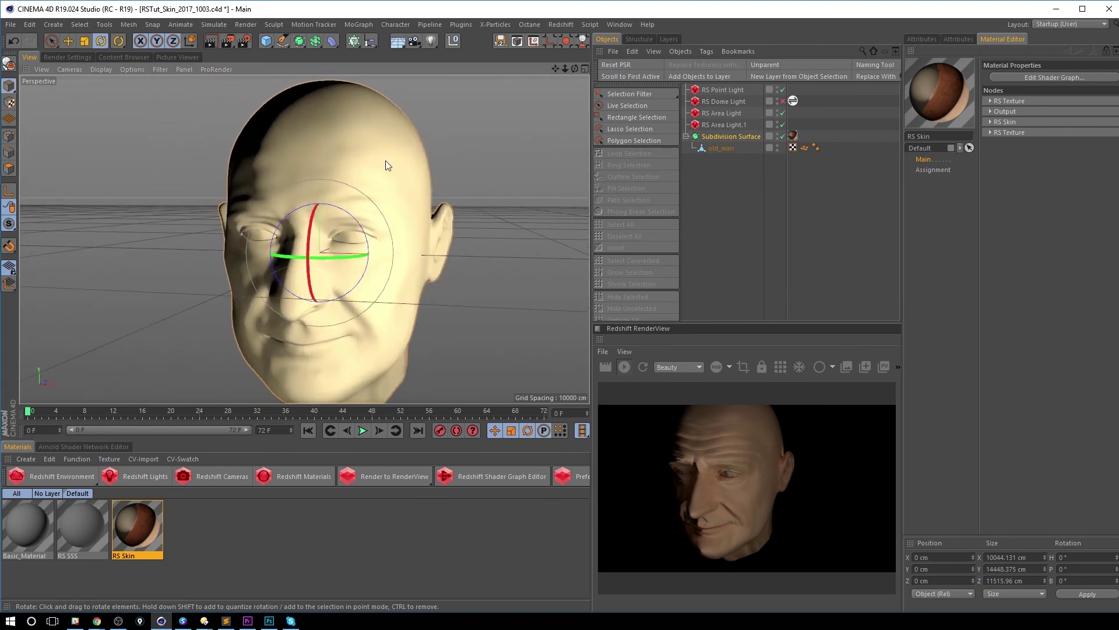
alt+drag(387, 165, 449, 184)
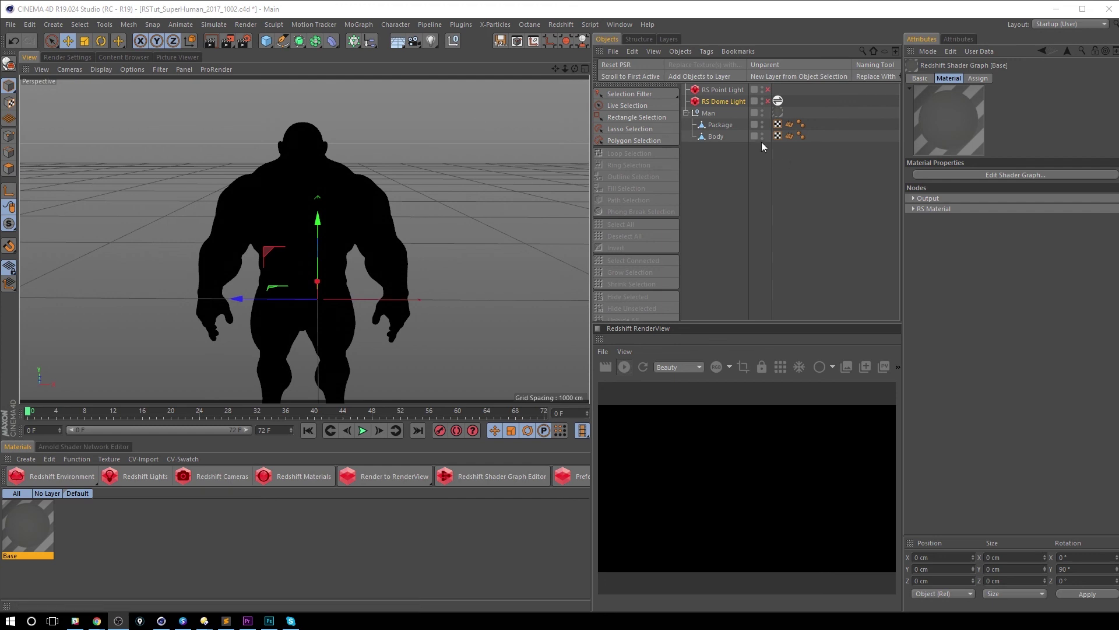
Step: Turn on the RS Dome Light with bucket rendering in the RenderView, and open the Base material's RS Material properties
click(767, 101)
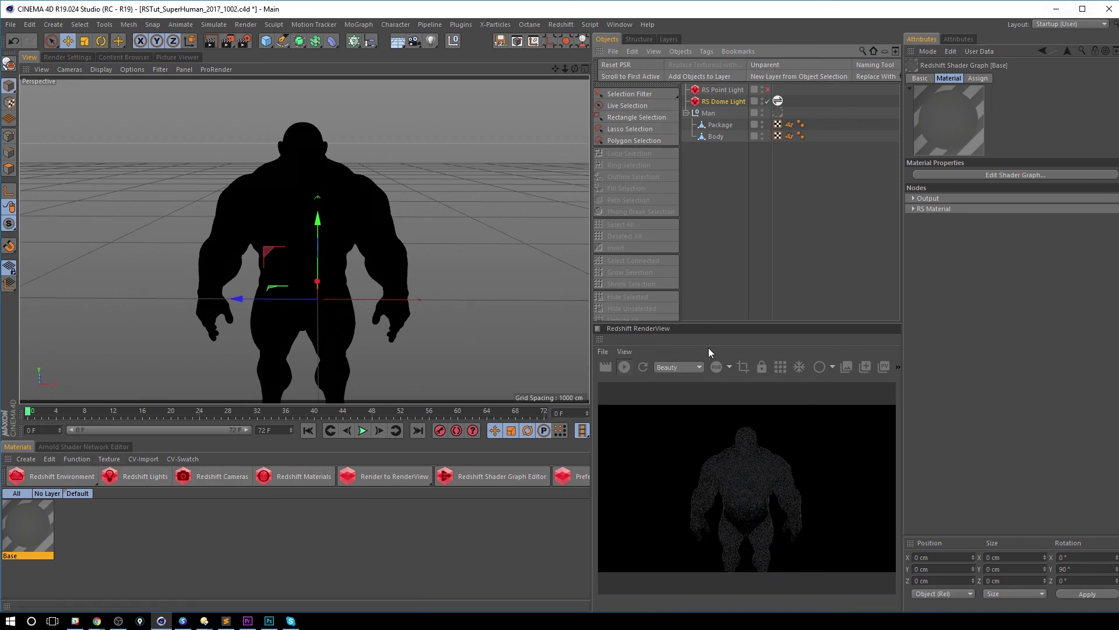
click(781, 368)
double_click(36, 530)
click(262, 154)
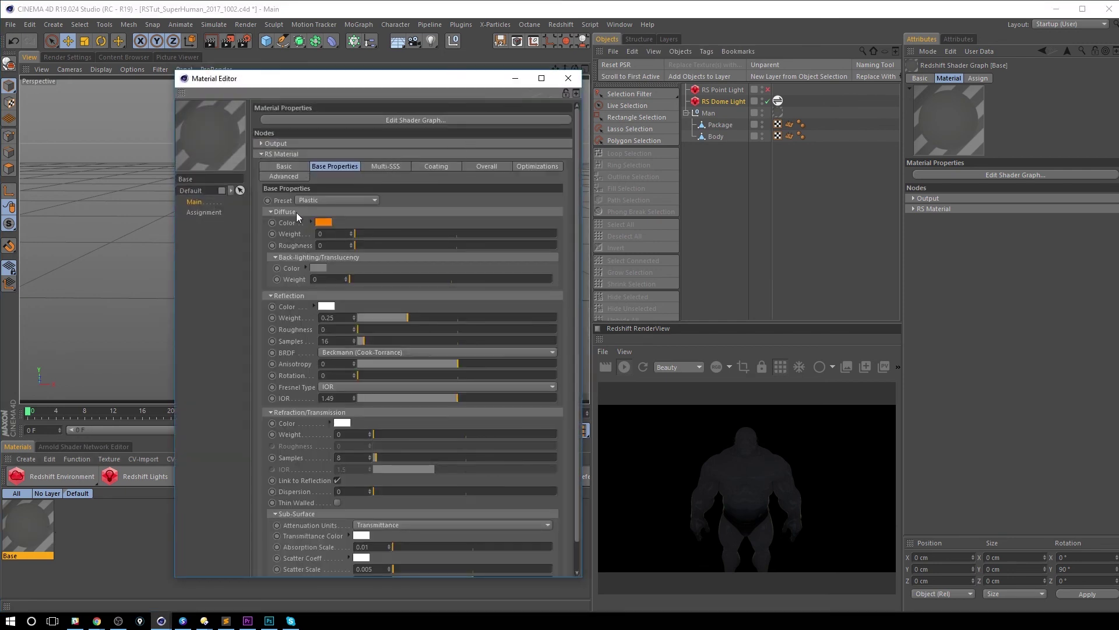
Step: Try a diffuse weight of 1 on the Base material, return it to 0, and collapse the Diffuse and Reflection groups
drag(374, 232, 617, 238)
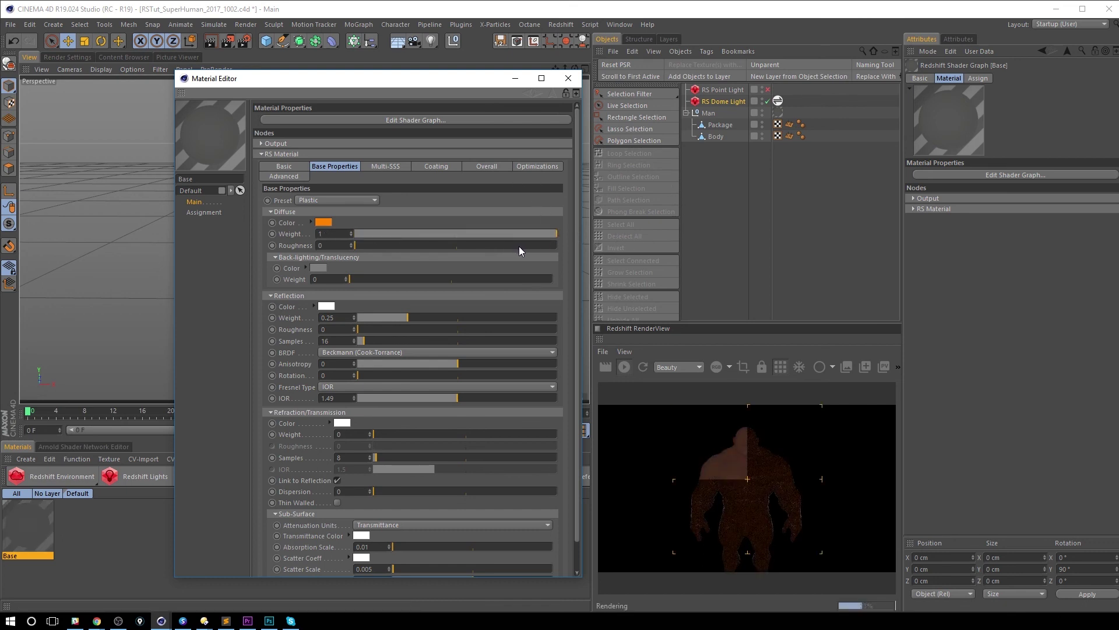
drag(438, 236, 274, 239)
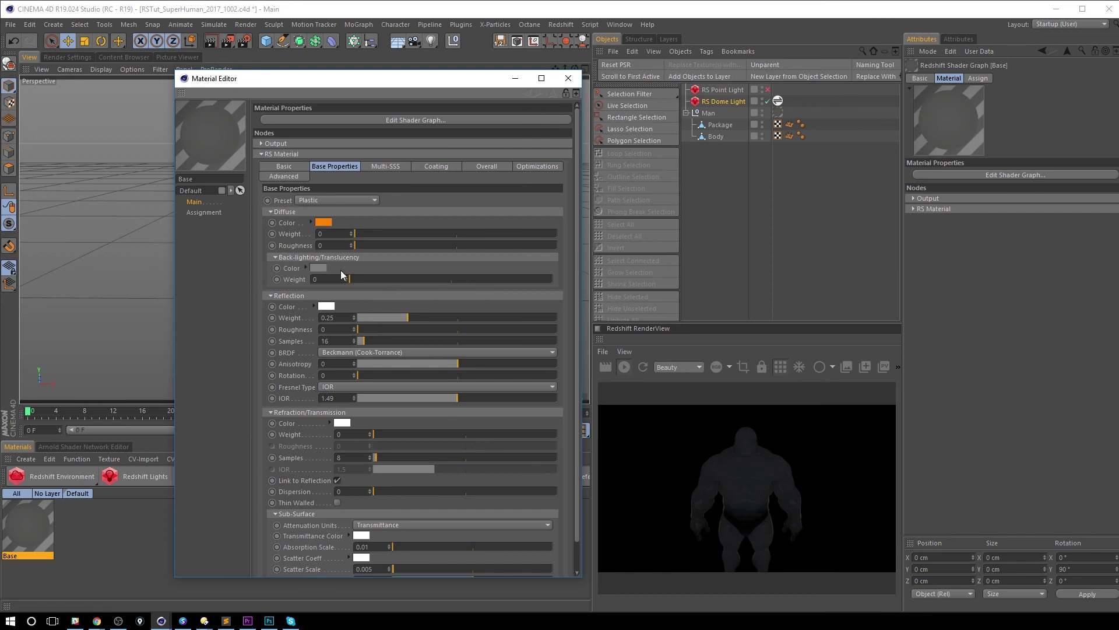
click(275, 212)
click(270, 223)
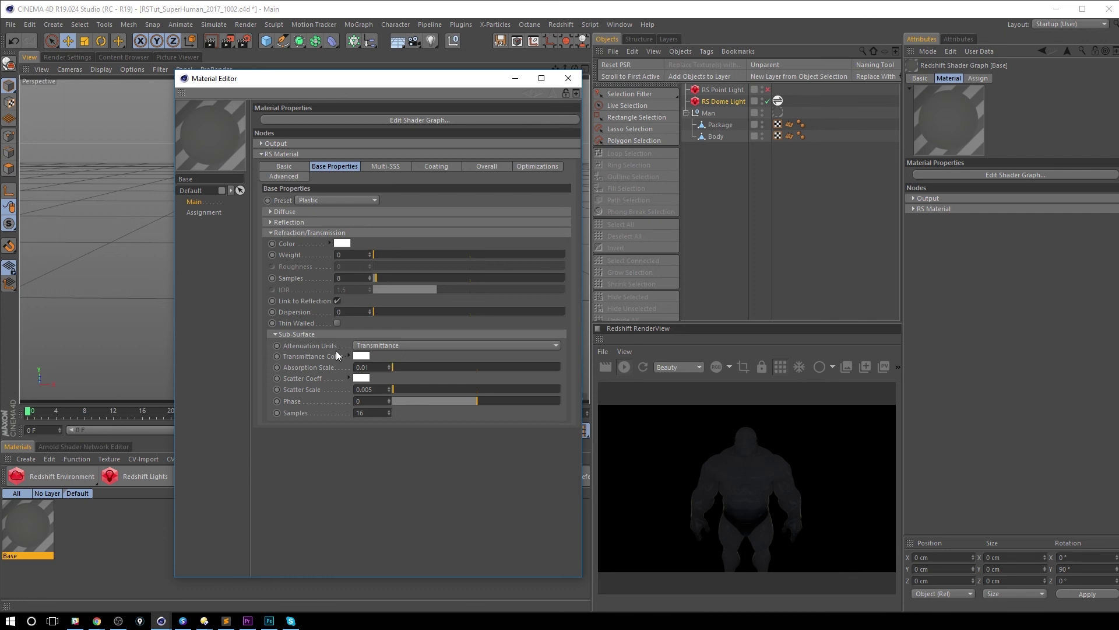
Step: Try Extinction as the Sub-Surface attenuation units and switch back to Transmittance
click(403, 346)
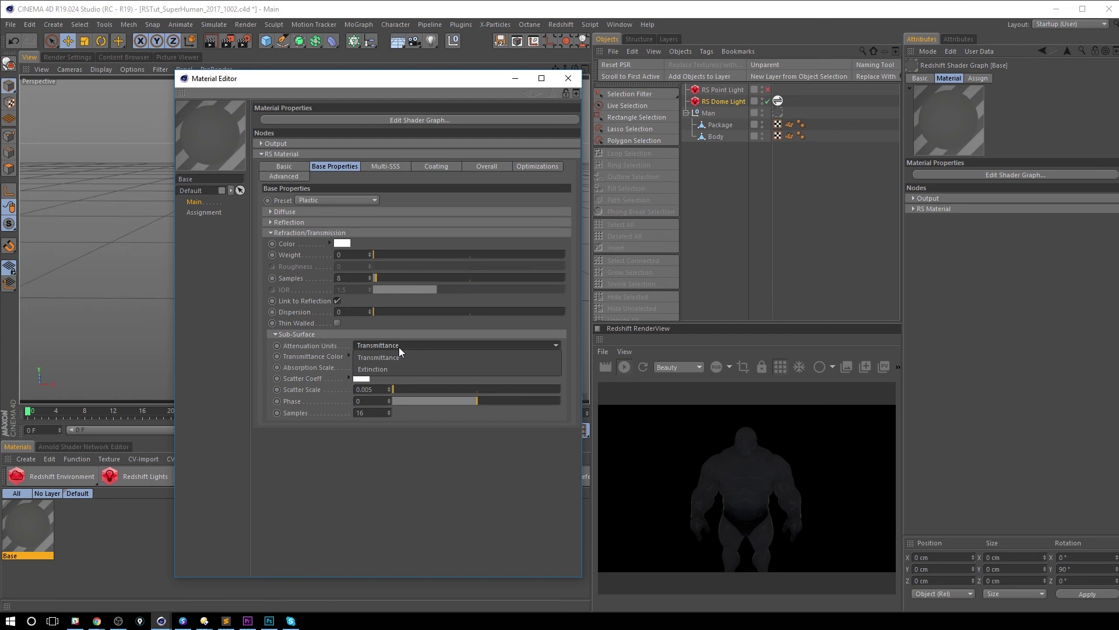
click(399, 369)
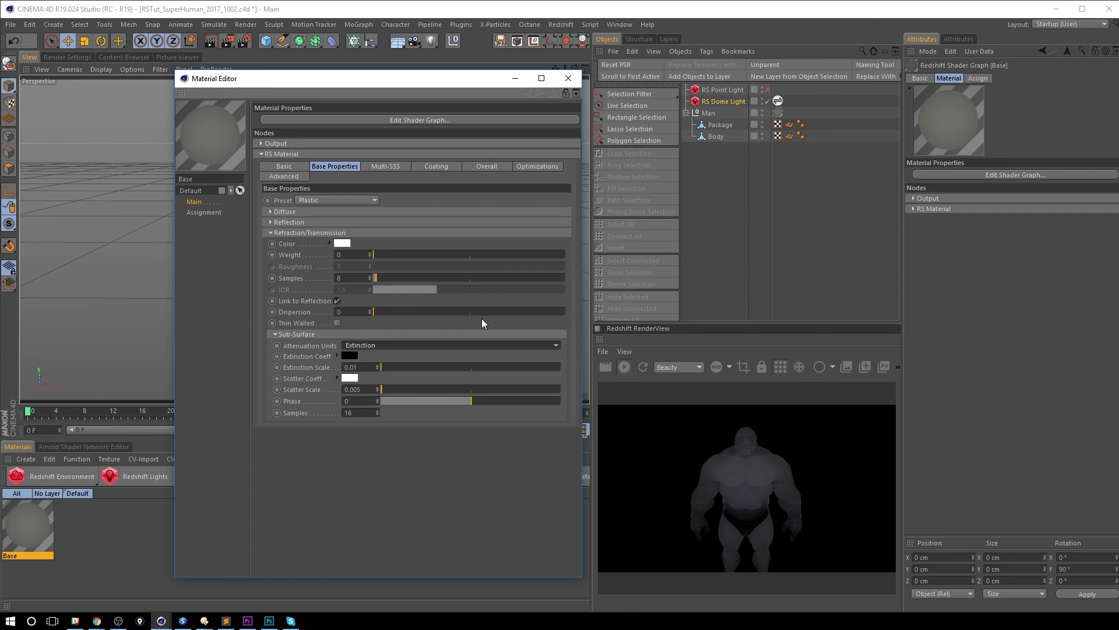
click(391, 348)
click(386, 355)
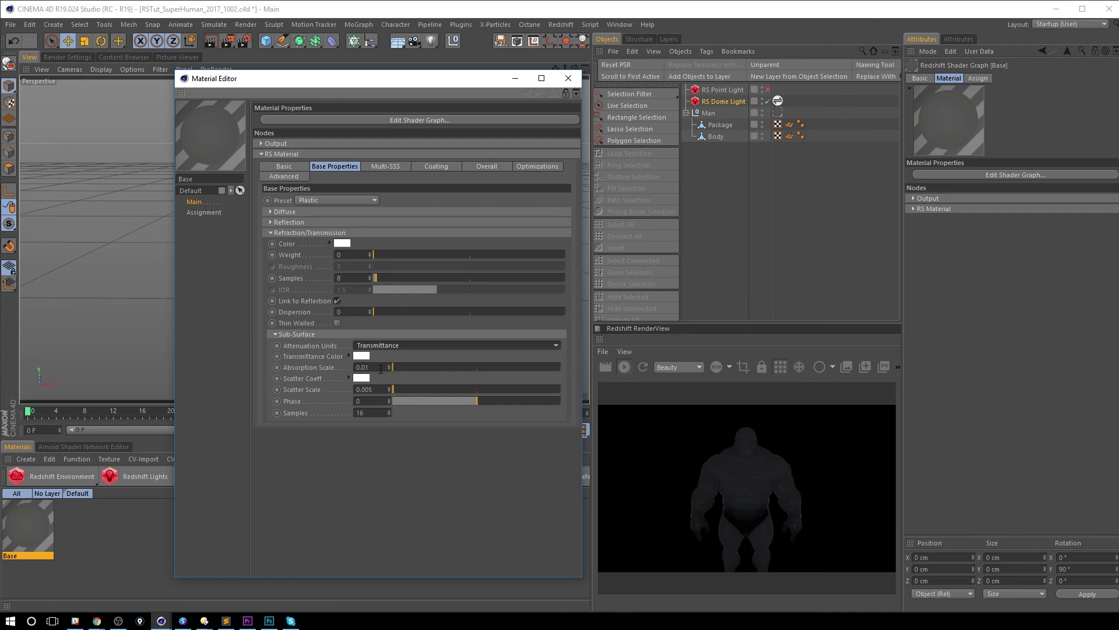
Step: Set the Base material's Sub-Surface Absorption Scale and Scatter Scale to 0
drag(373, 367, 333, 365)
text(0)
key(Return)
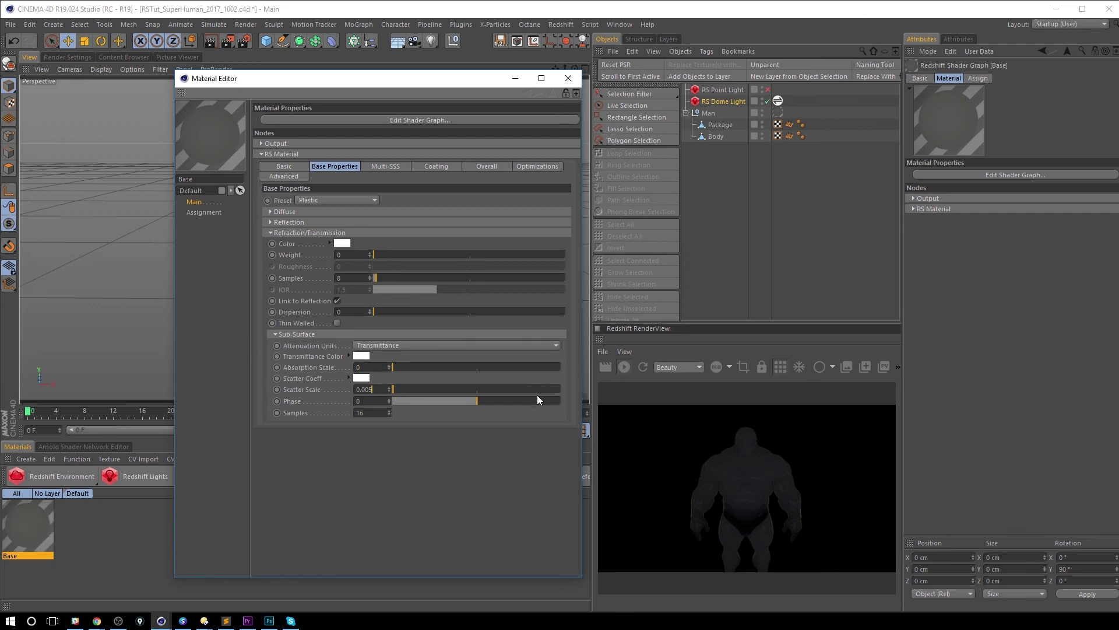
double_click(370, 389)
text(0)
key(Return)
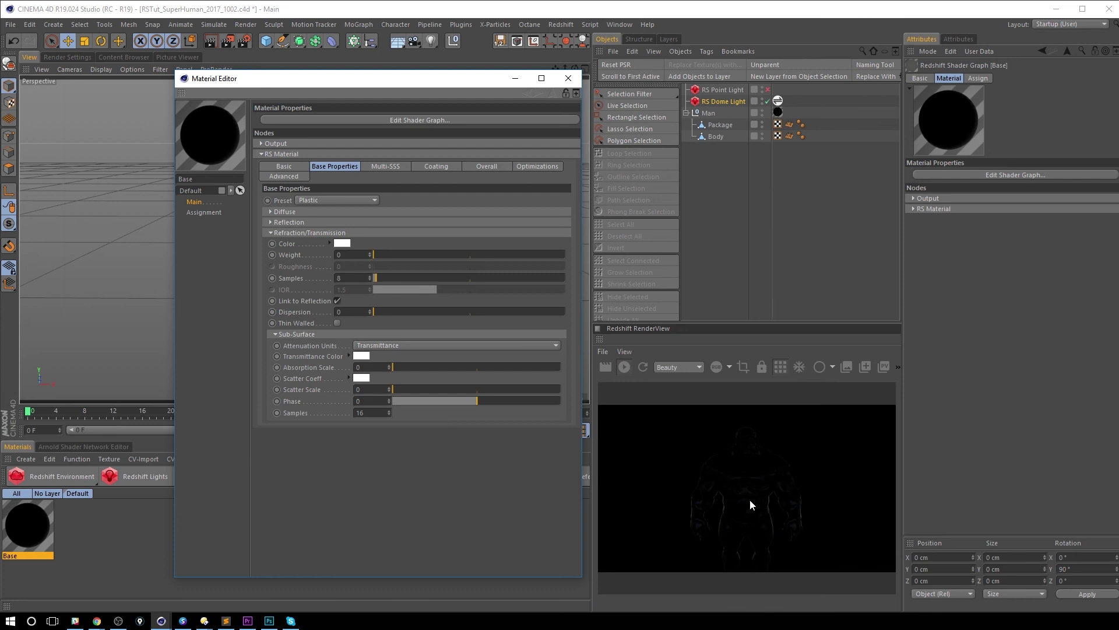
Step: Set both the Absorption Scale and the Scatter Scale of the Base material to 0.1
click(292, 223)
click(292, 223)
click(300, 232)
click(292, 234)
text(.0)
key(Return)
text(.1)
key(Return)
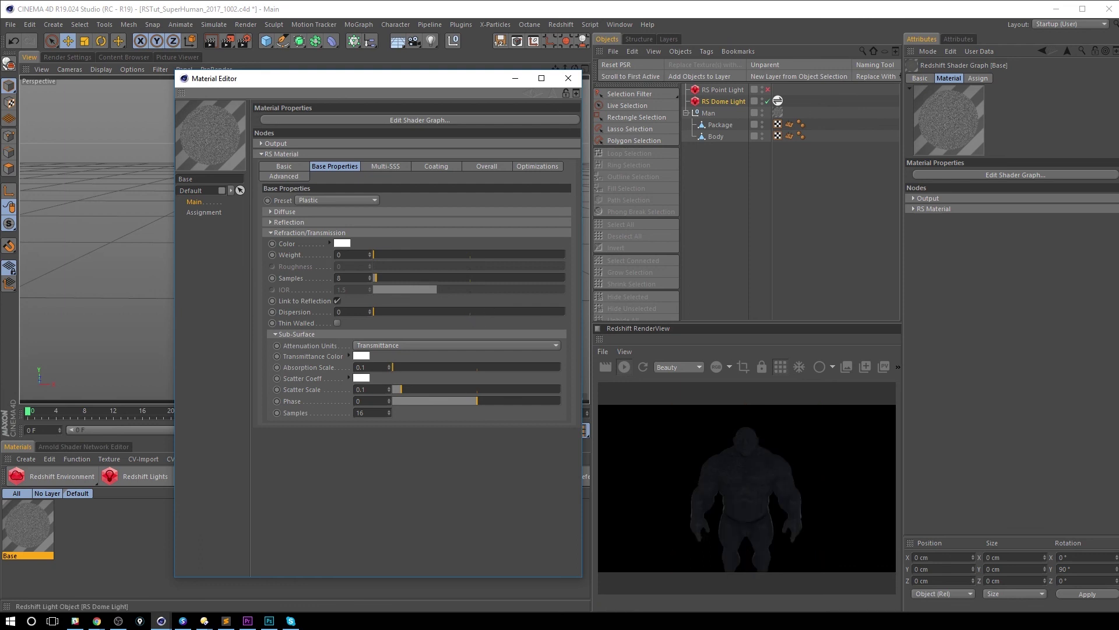
Step: Look through the RS Material presets without picking one, and switch on the RS Point Light
click(365, 201)
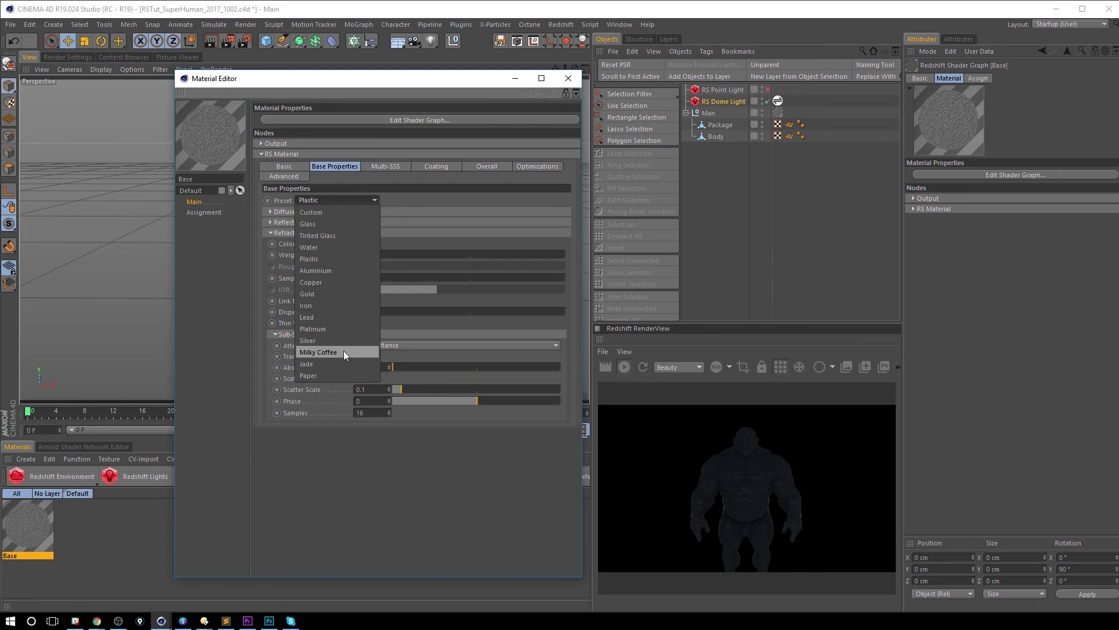
click(423, 455)
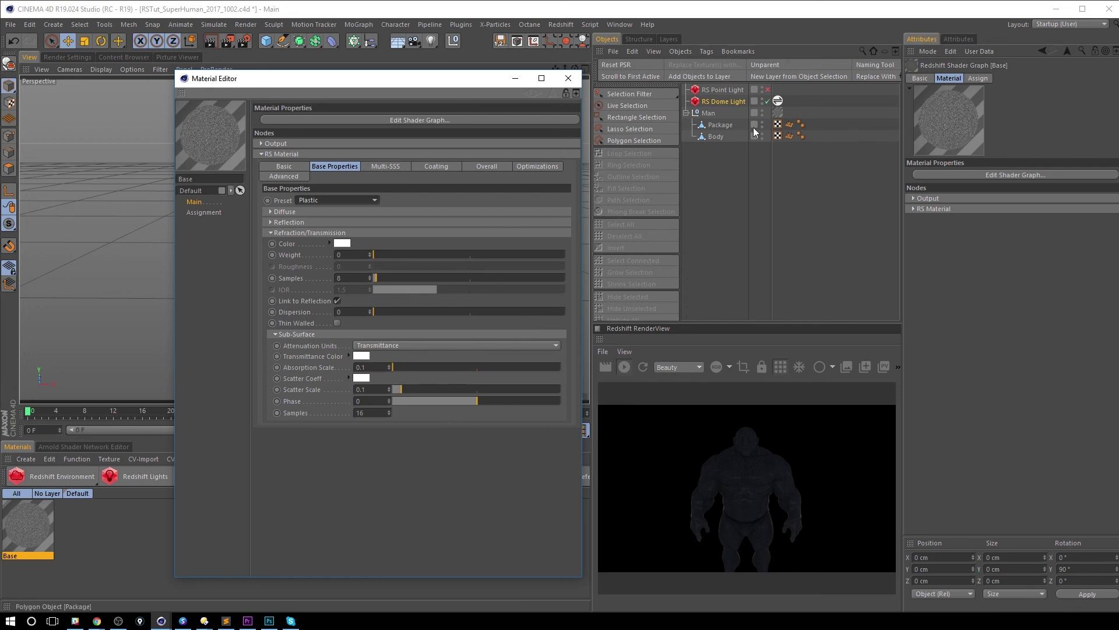
click(731, 88)
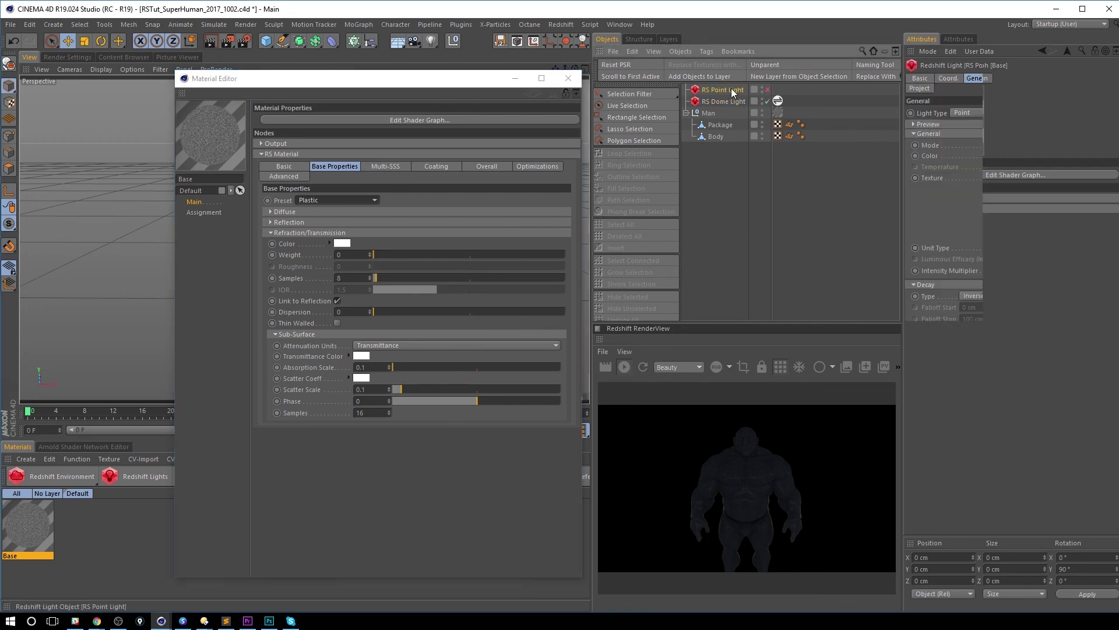
click(769, 88)
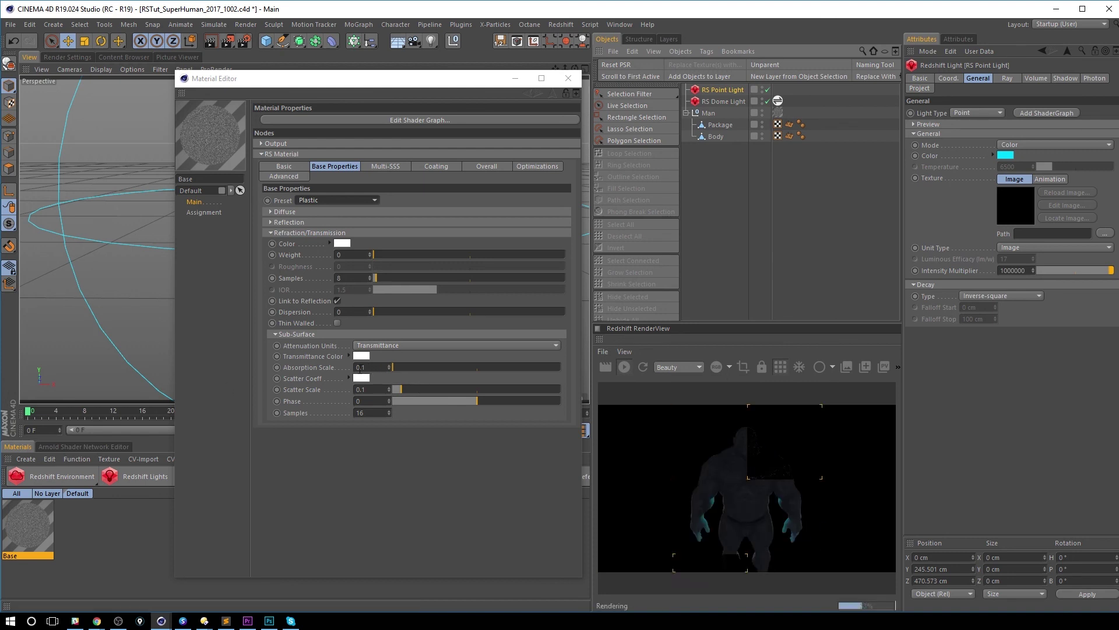
Step: Set the Base material's Absorption Scale to 0.01 and its Scatter Scale to 0.001
double_click(361, 368)
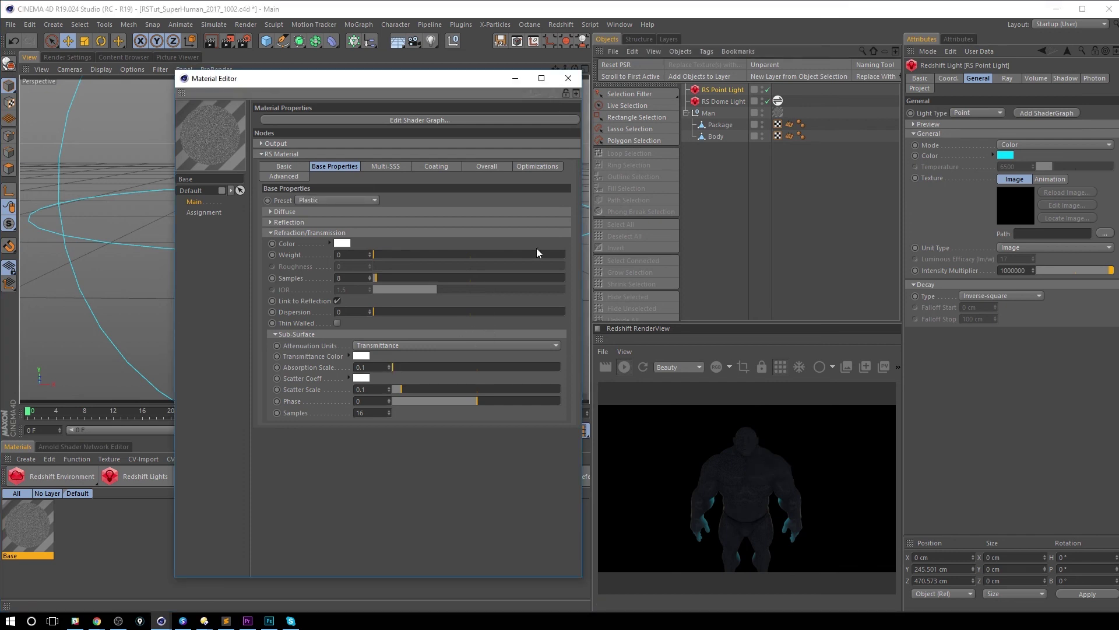
text(.0)
key(Return)
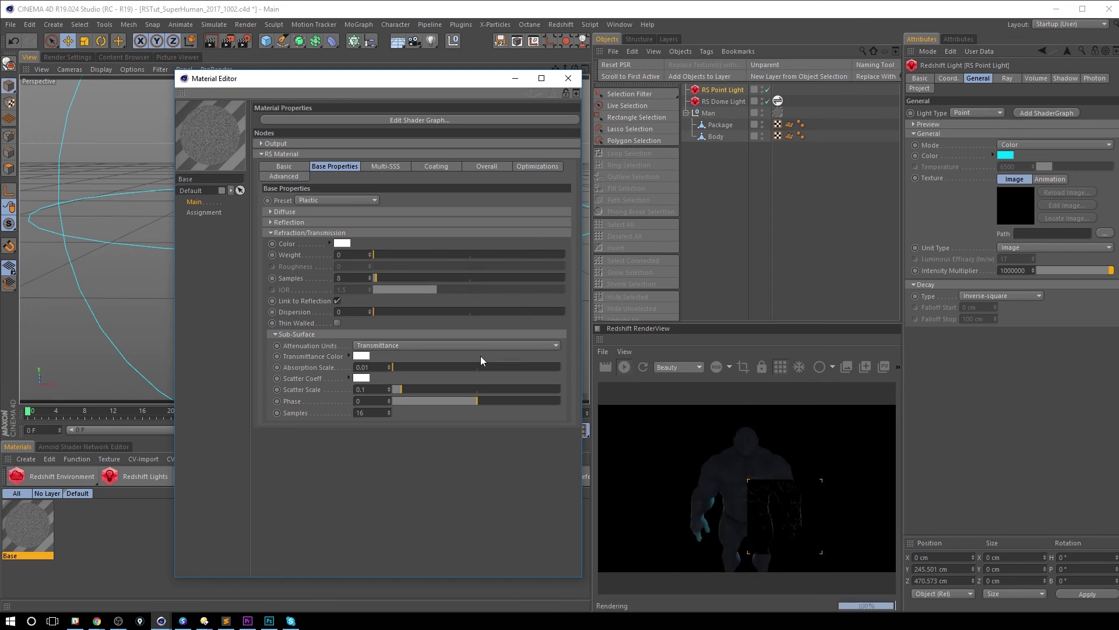
click(362, 390)
text(00)
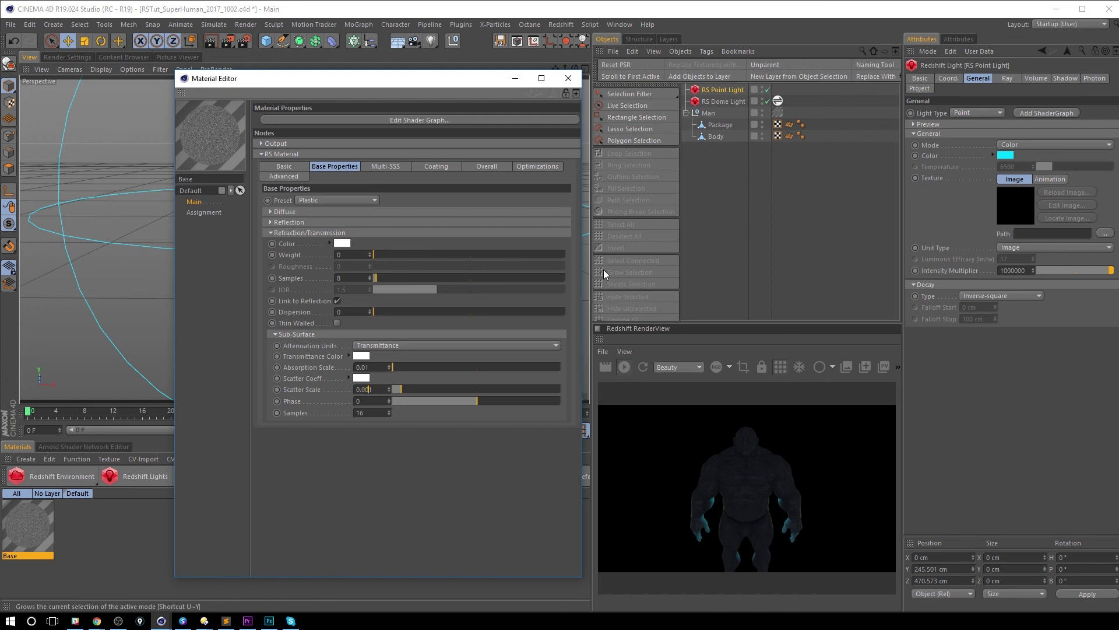
key(Return)
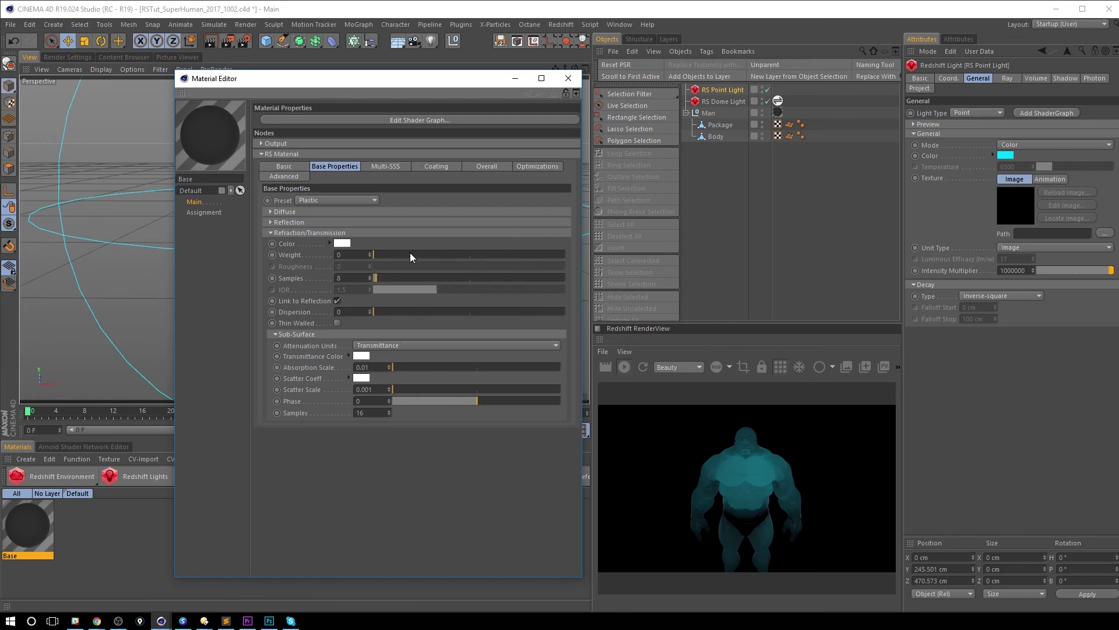
click(272, 211)
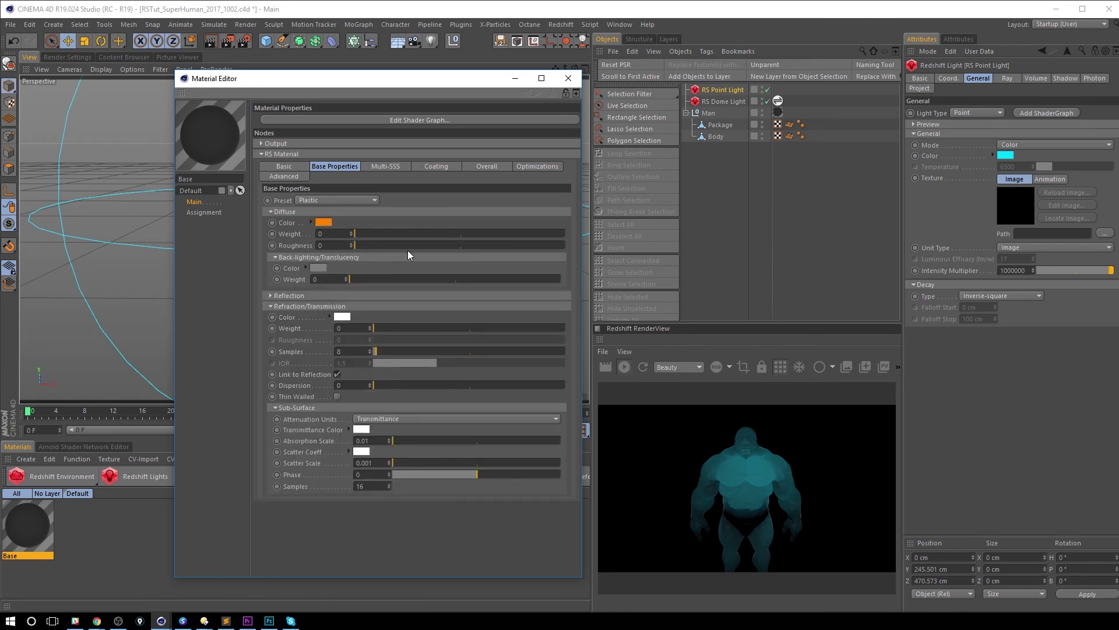
click(272, 212)
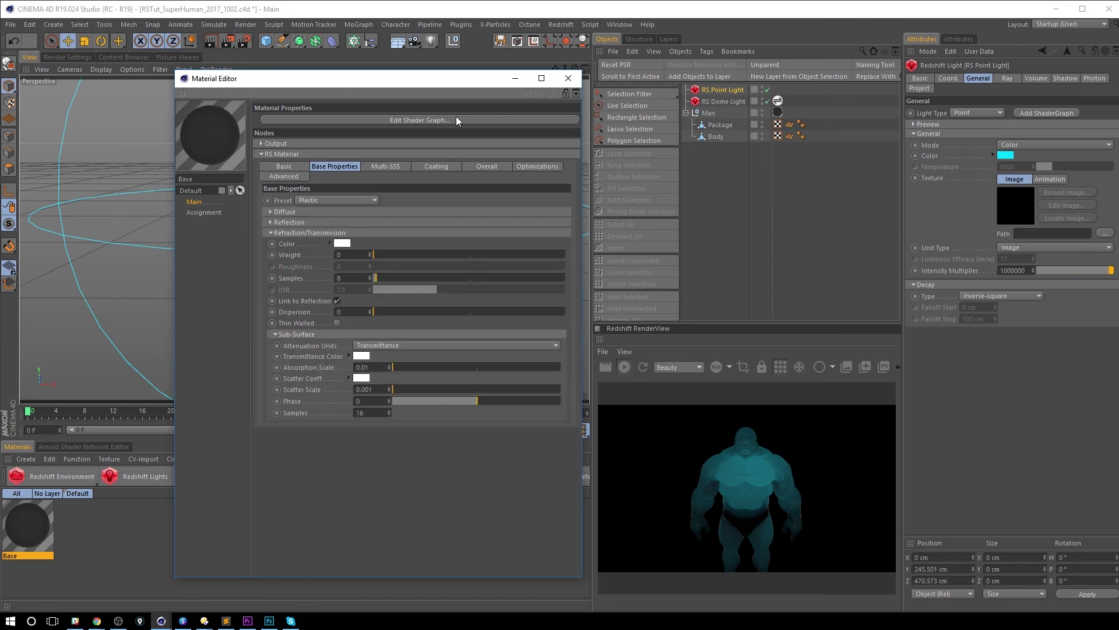
click(284, 212)
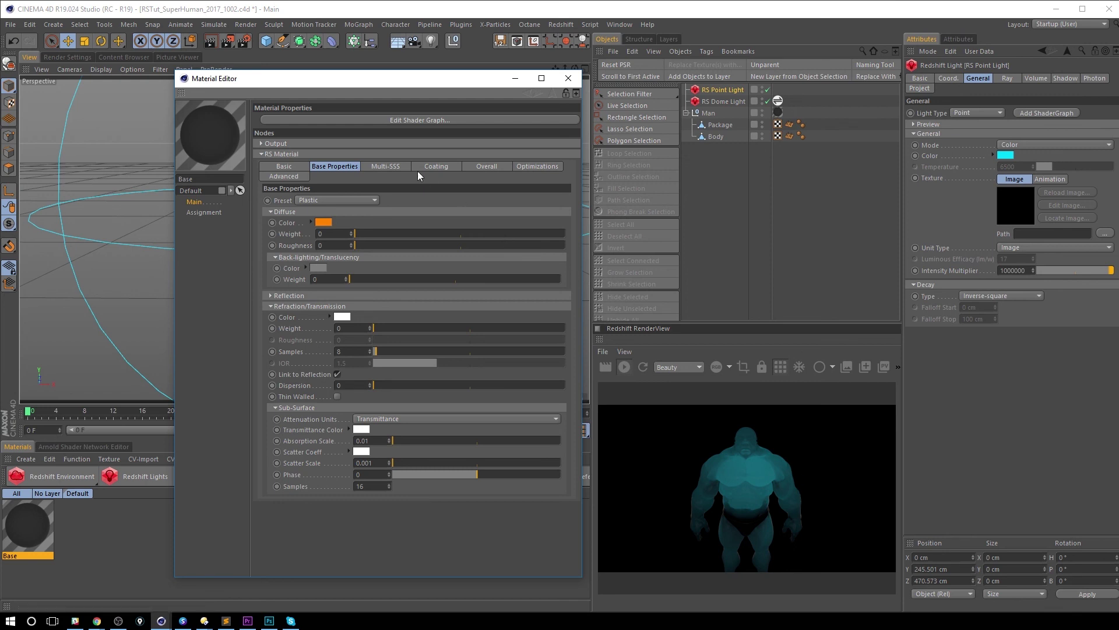
click(274, 212)
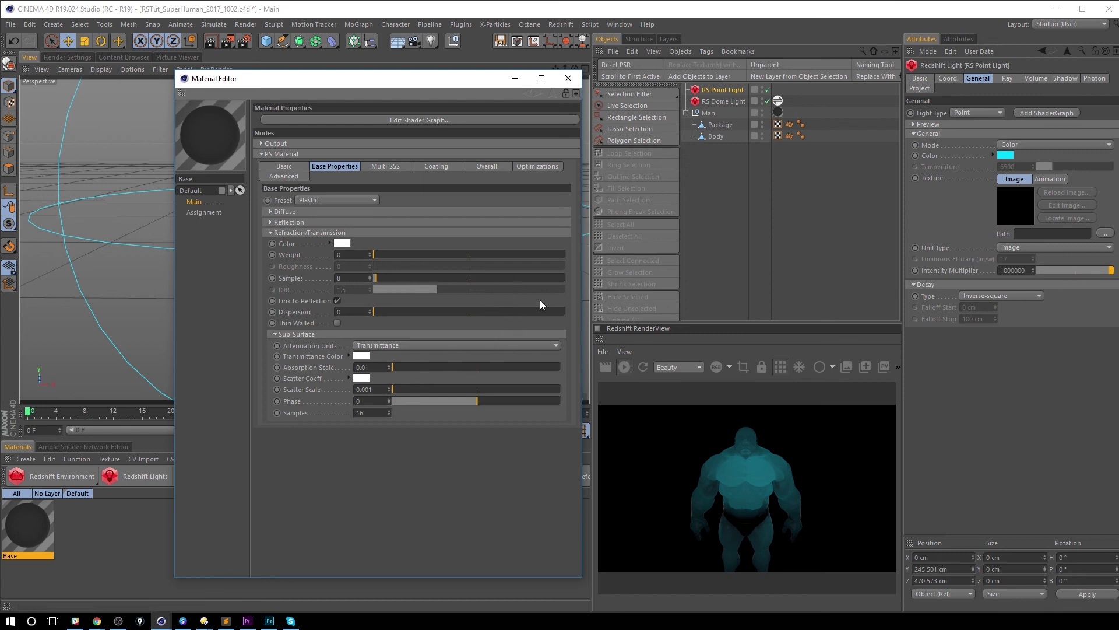
Step: Raise the Absorption Scale to 62.9 and test Scatter Scale values including 0.05, settling on 0.01
click(406, 366)
click(499, 366)
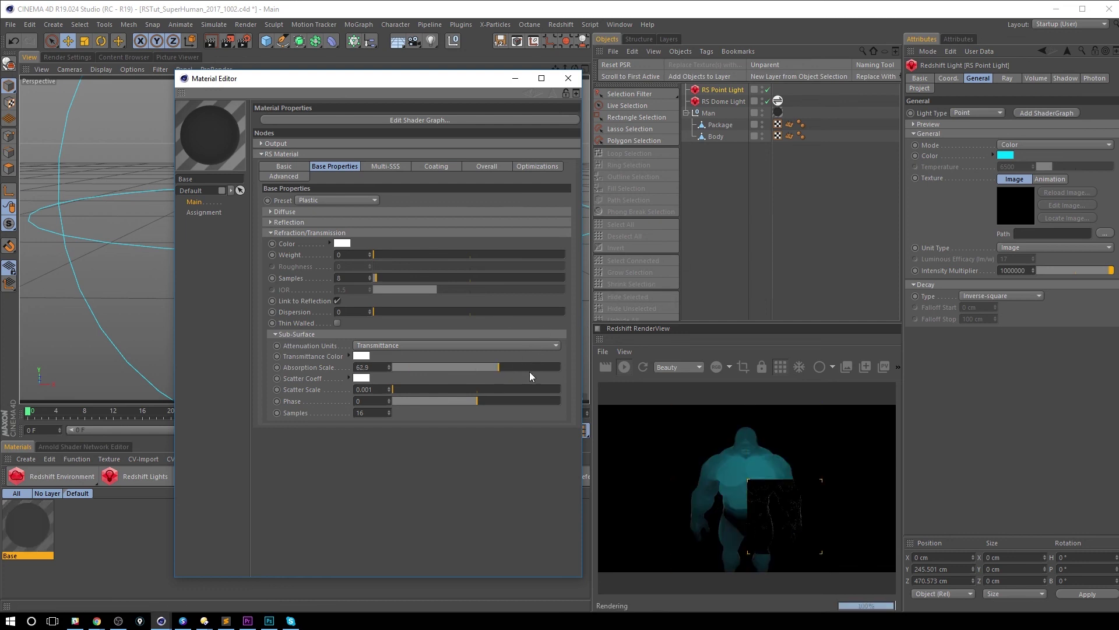
text(0.0)
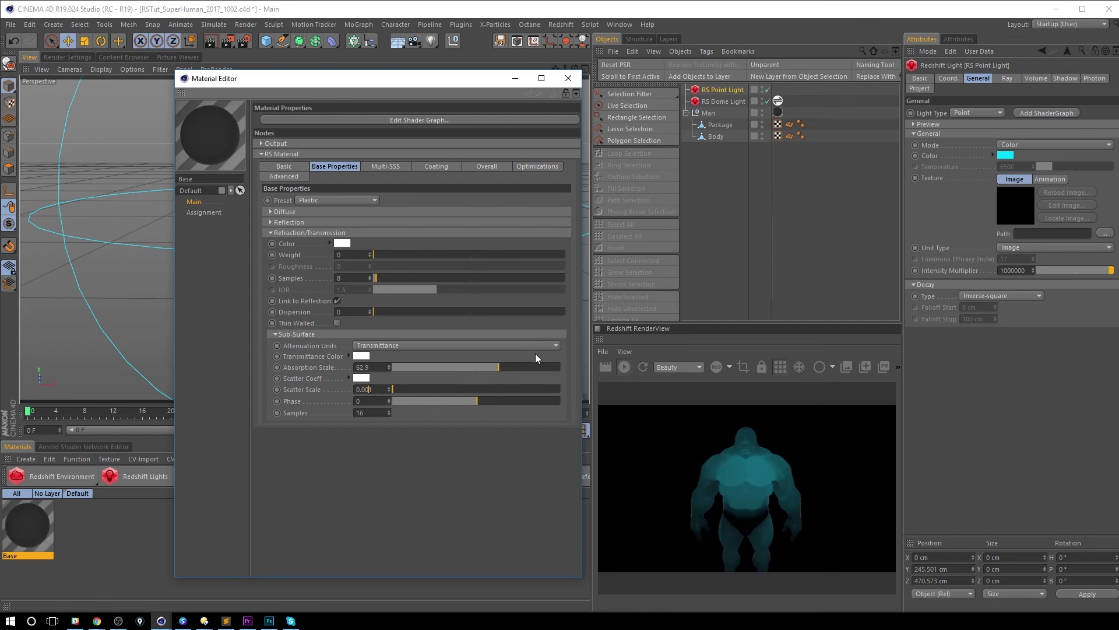
text(1)
key(Return)
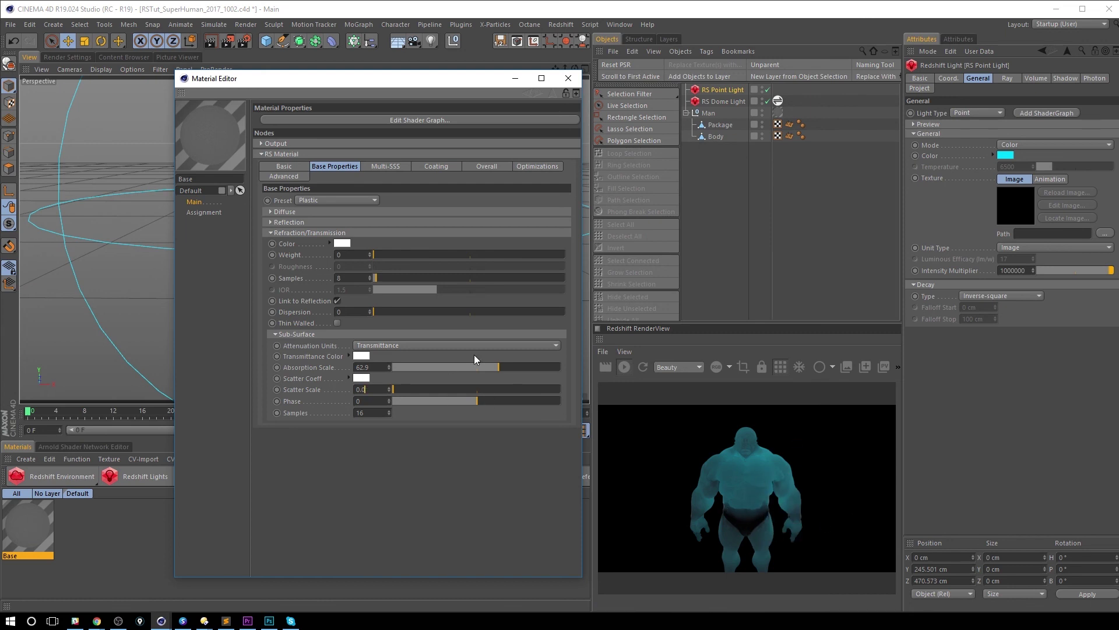
key(Return)
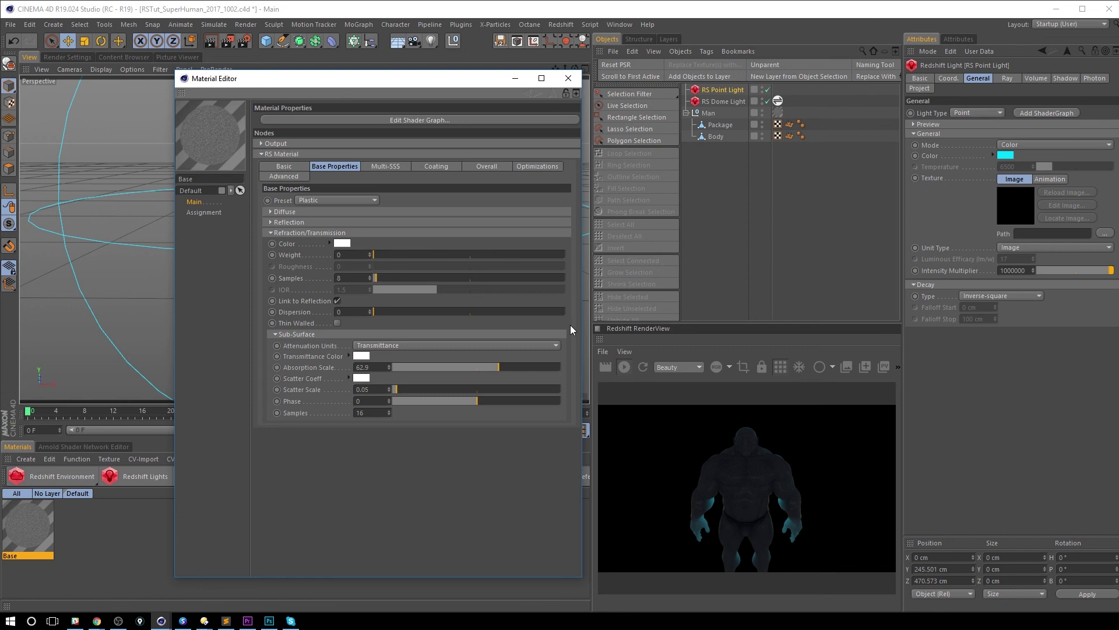
text(1)
key(Return)
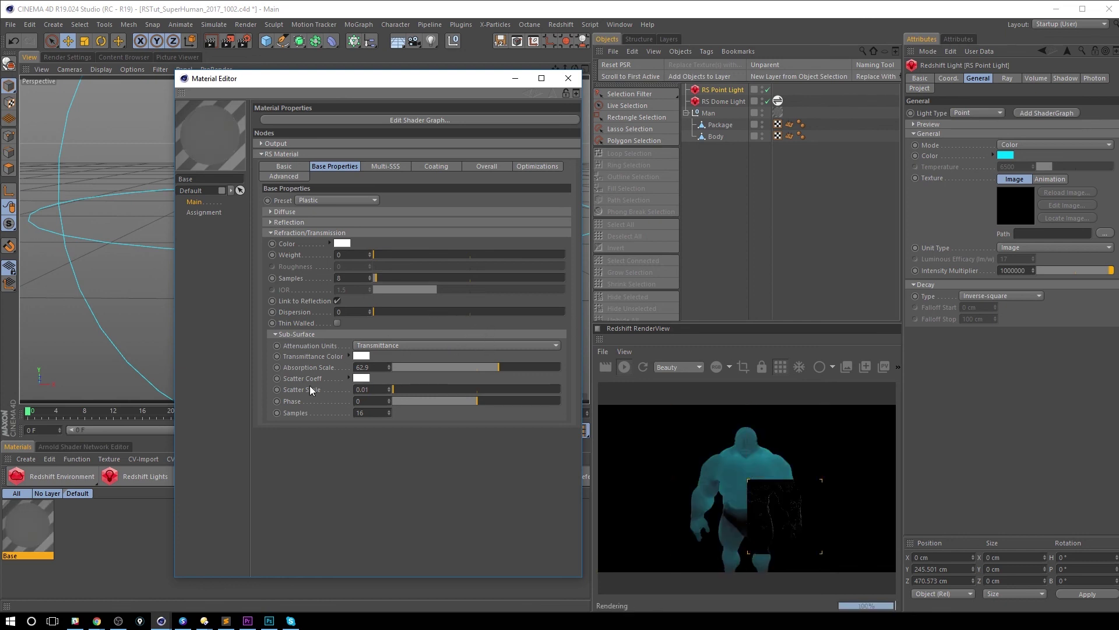
Step: Set the Base material's Sub-Surface Absorption Scale to 1
double_click(373, 366)
text(1)
key(Return)
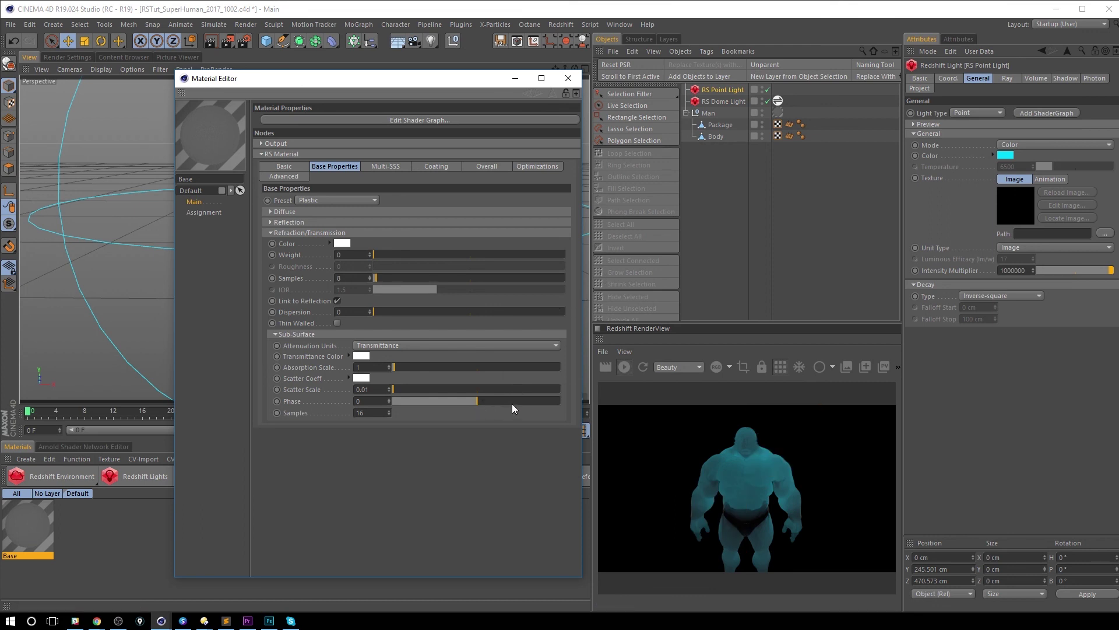
Step: Raise the Sub-Surface Phase to 1 and reduce it to 0.906
drag(484, 401, 572, 402)
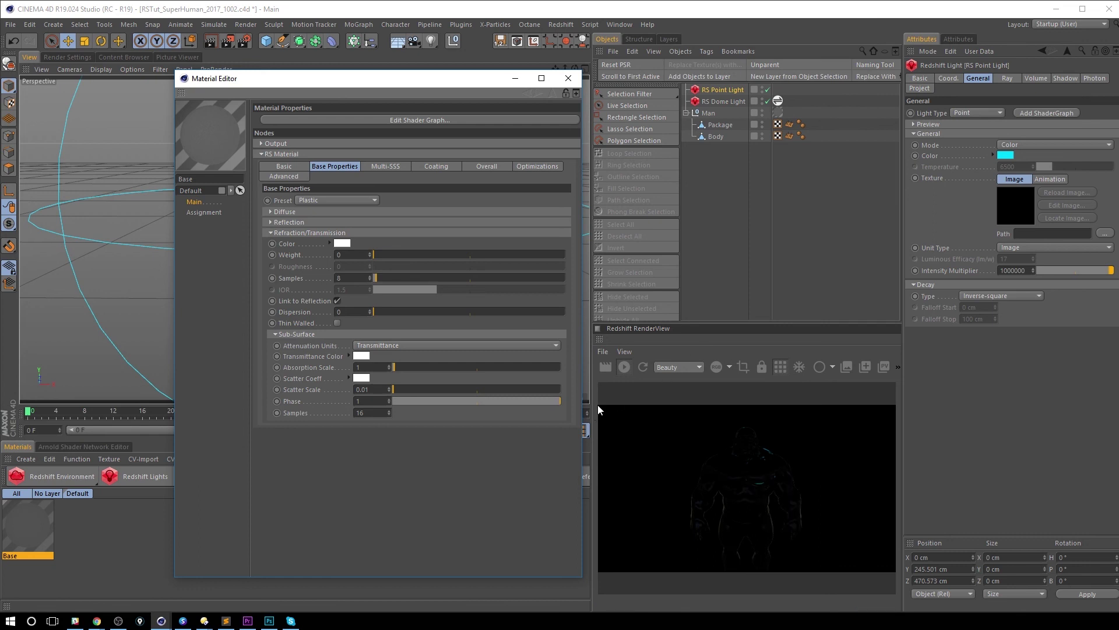
click(559, 401)
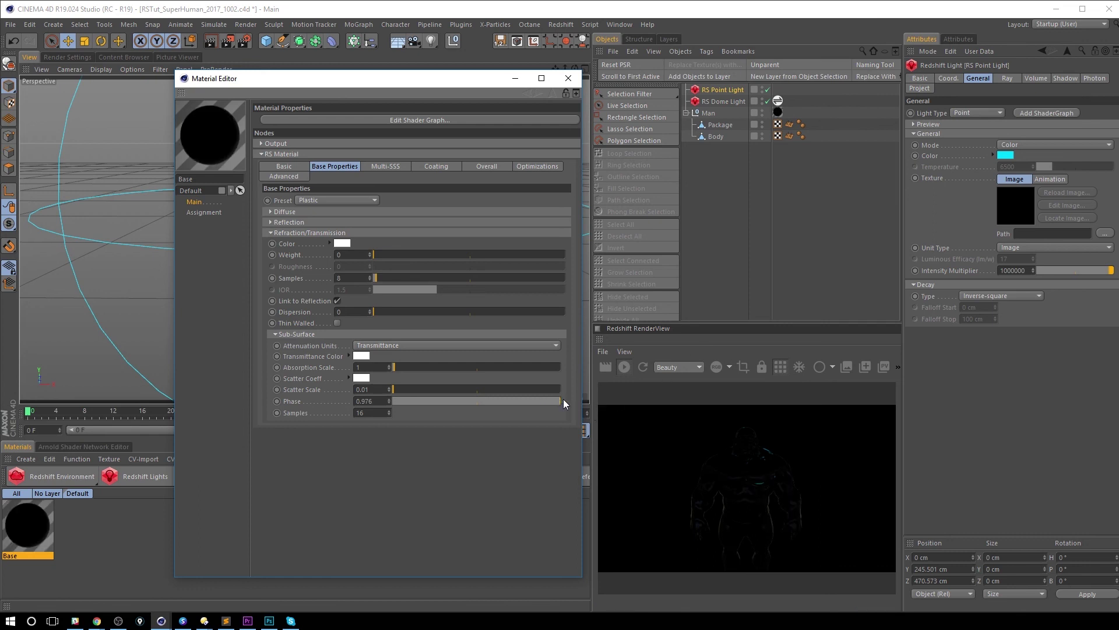
click(557, 401)
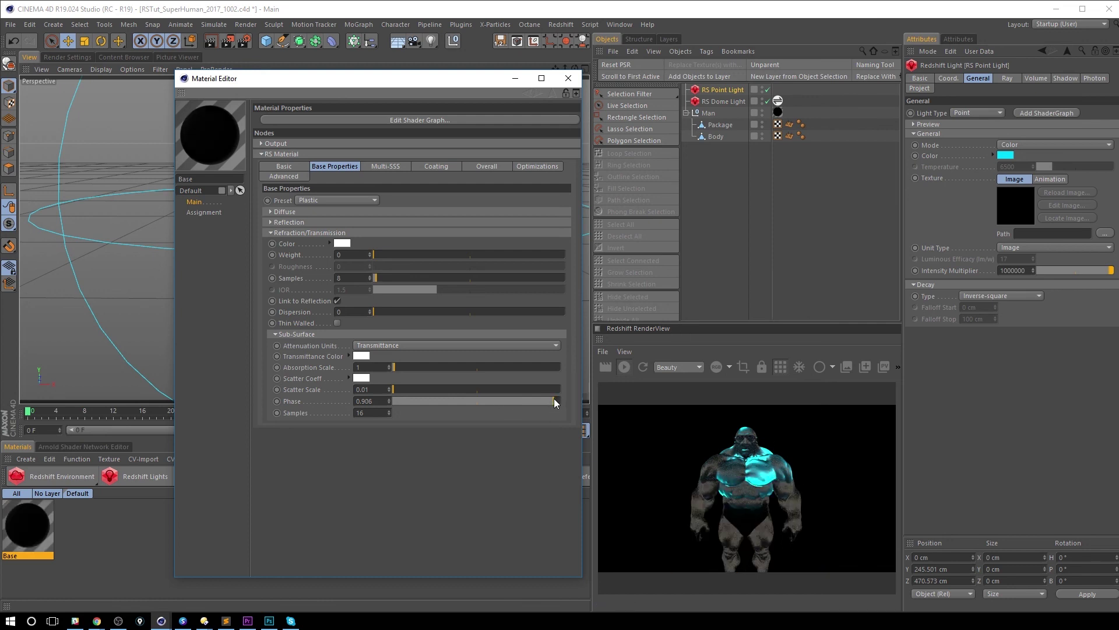
Step: Try a range of Sub-Surface Phase values on the Base material, including 0.836, 0.086, -0.92, -0.52 and -0.232
drag(557, 402, 546, 404)
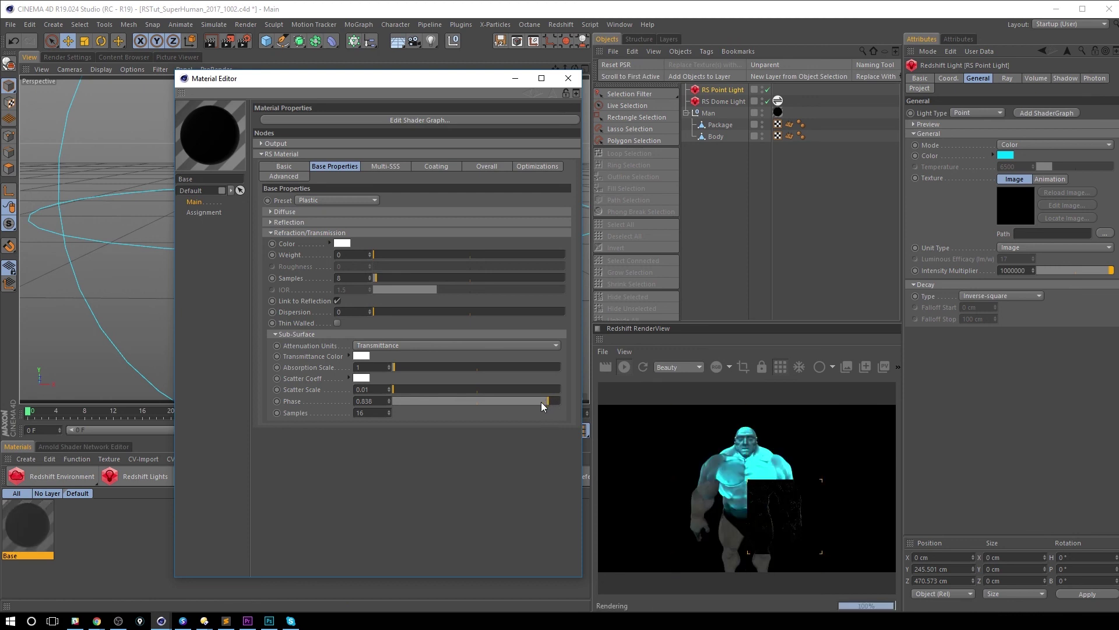
drag(487, 400, 484, 404)
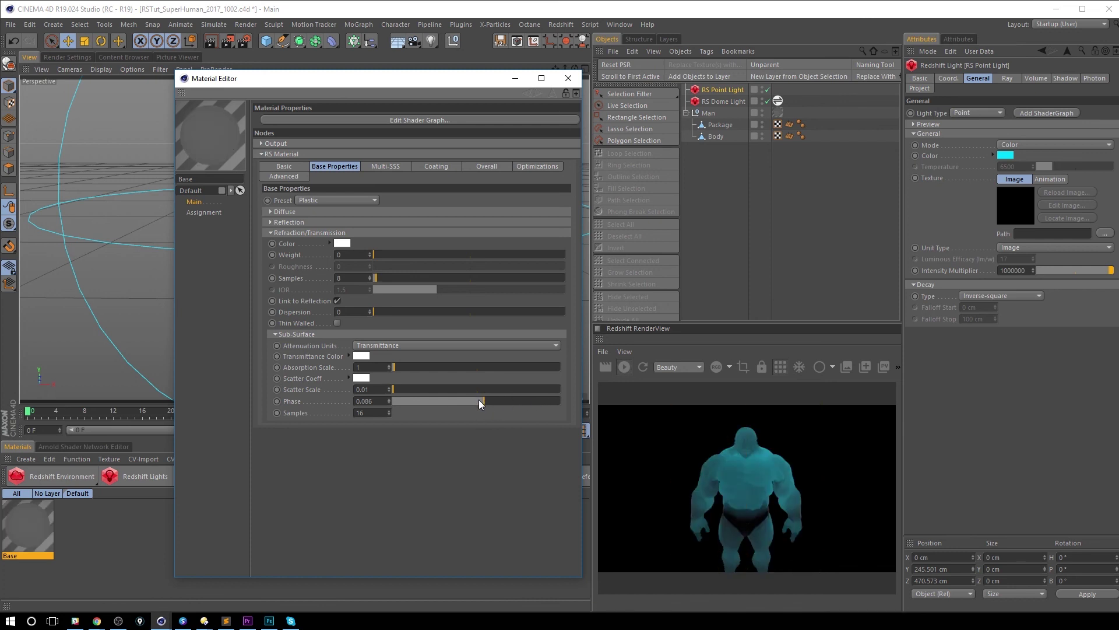
drag(478, 400, 344, 398)
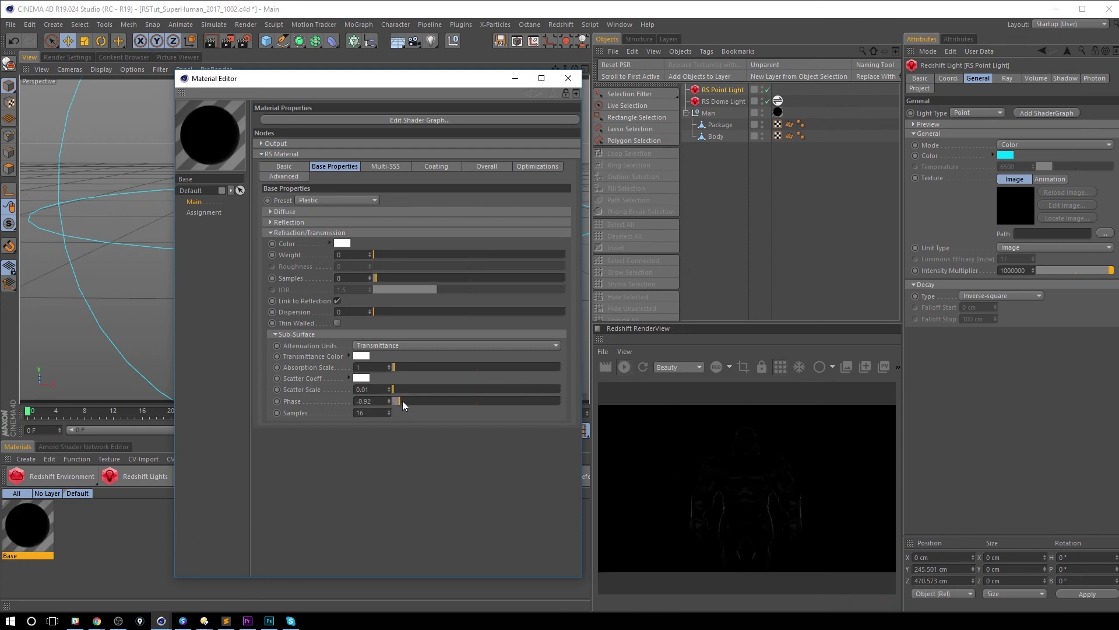
drag(403, 400, 412, 401)
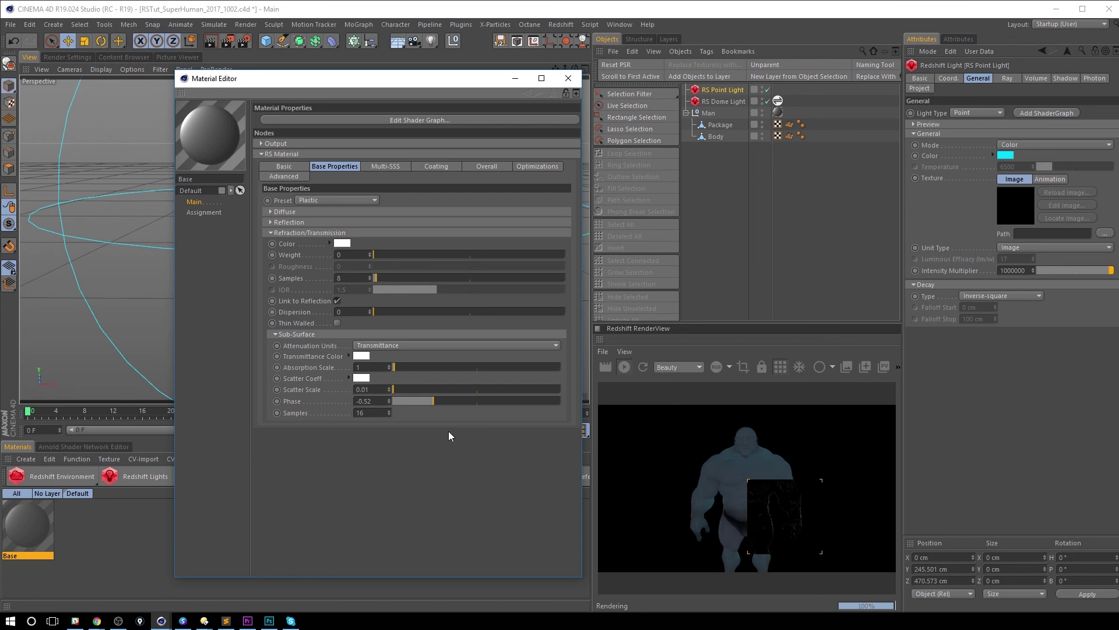
click(458, 400)
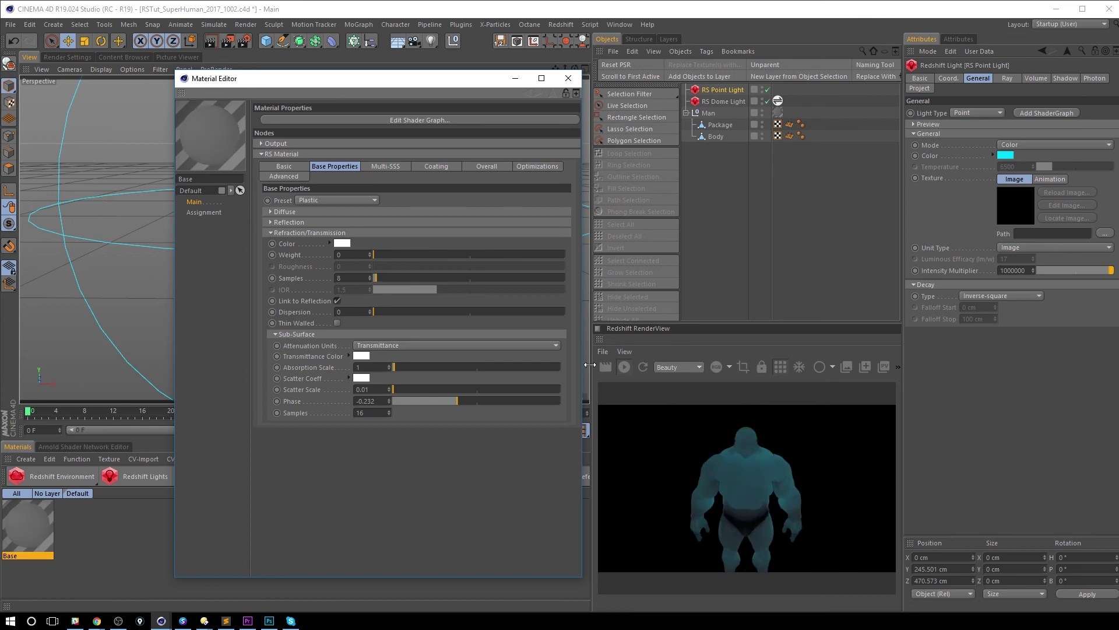
Step: Reset the Base material's Sub-Surface Phase to 0
double_click(371, 402)
text(0)
key(Return)
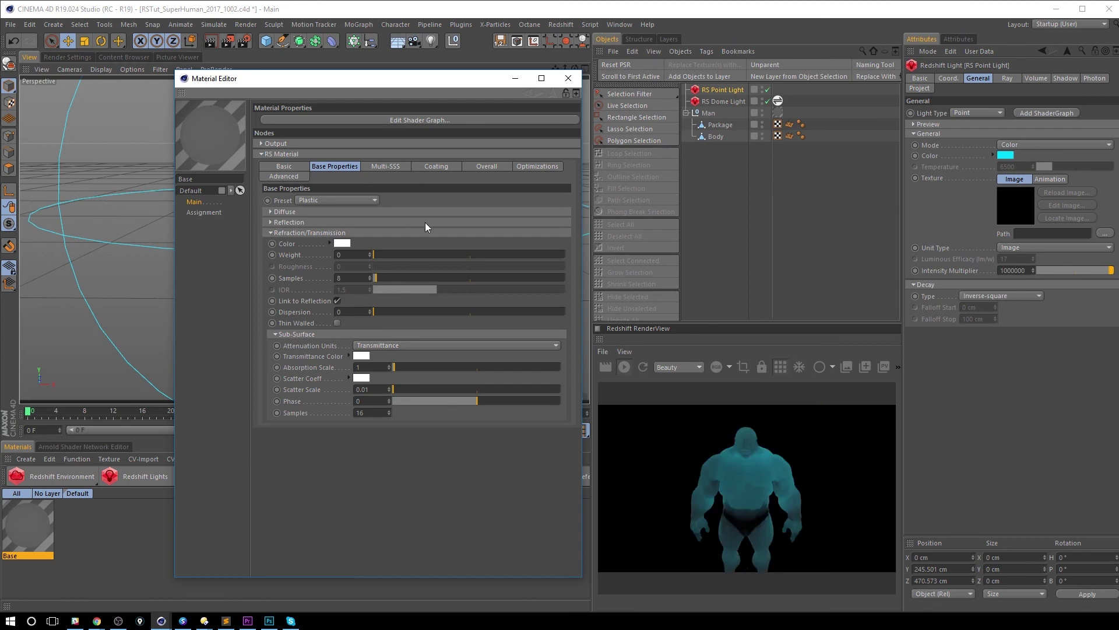
Step: Set the Base material's Multi-SSS Amount to 1 and its Radius Scale to 1000
click(393, 167)
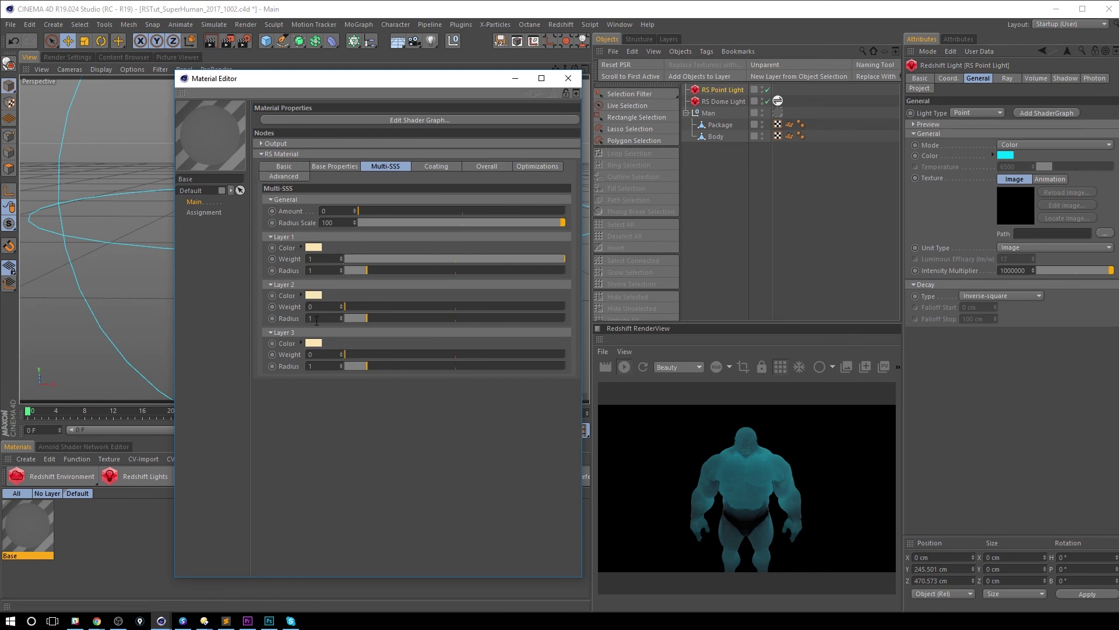
drag(407, 211, 413, 208)
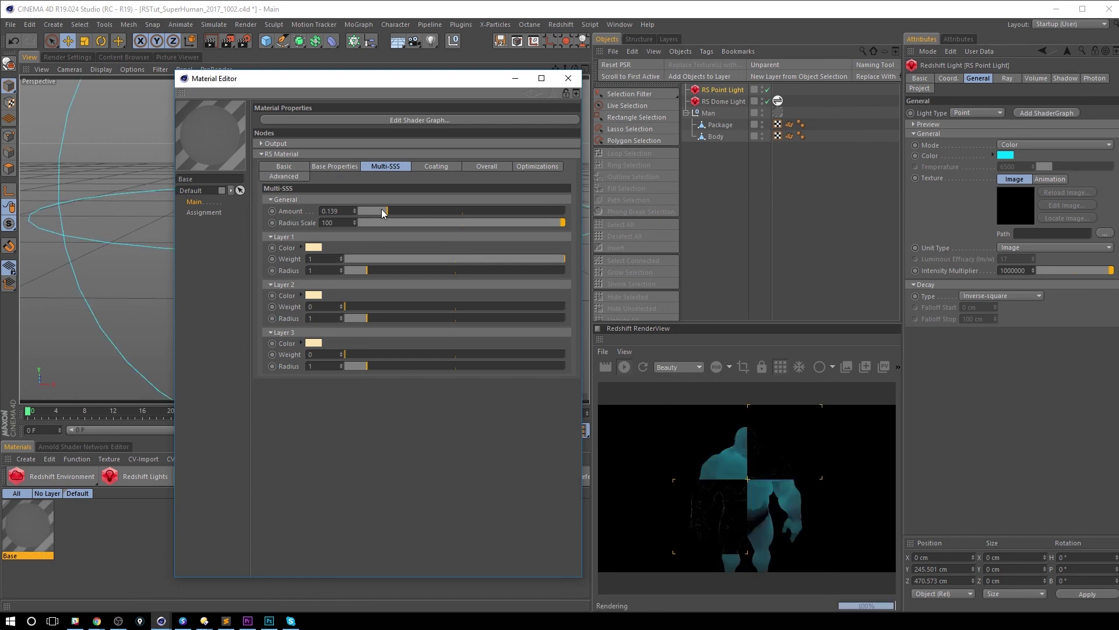
drag(431, 209, 616, 217)
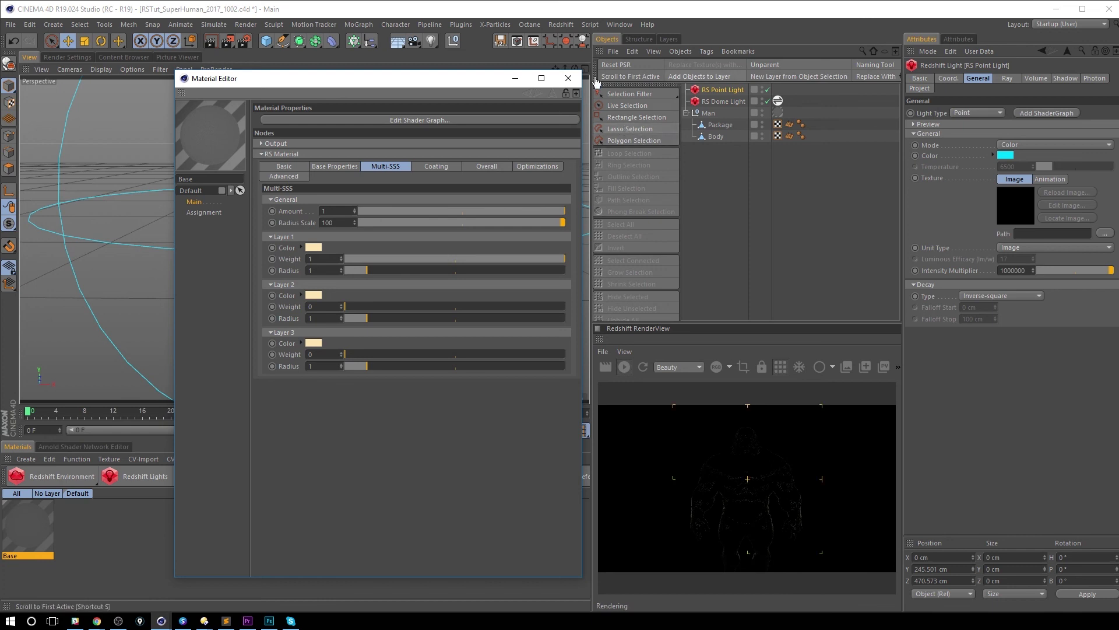
click(342, 223)
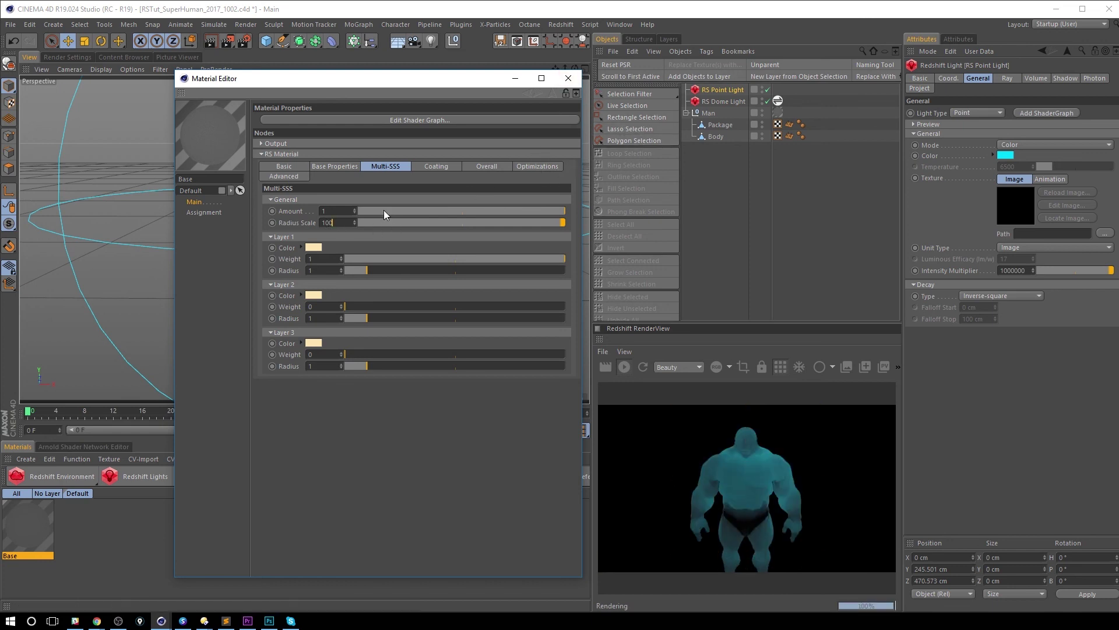
text(0)
key(Return)
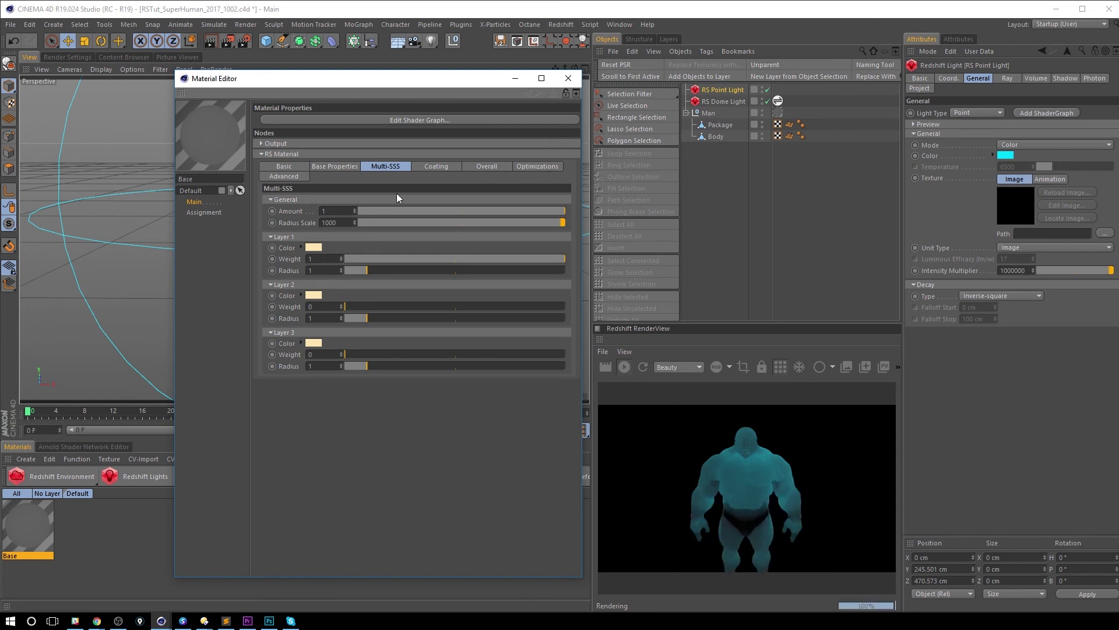
Step: Set the Multi-SSS layer weights to 0.576, 0.117 and 1, and give Layer 3 a red colour (hue 347°, saturation 95%) and radius 0.46
click(477, 259)
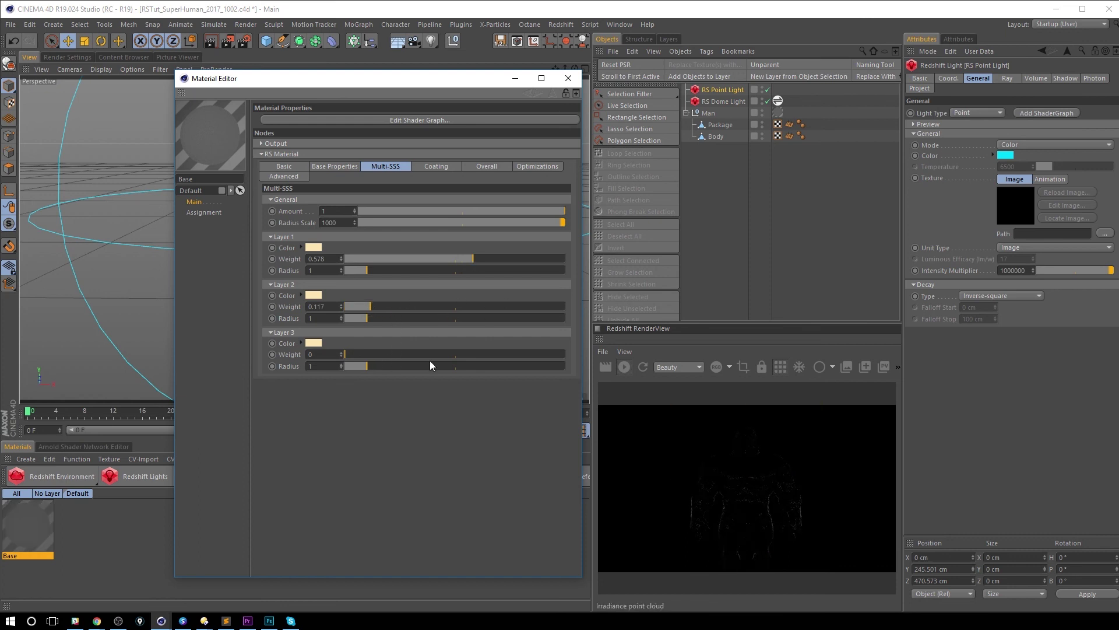
drag(507, 365, 566, 354)
click(314, 343)
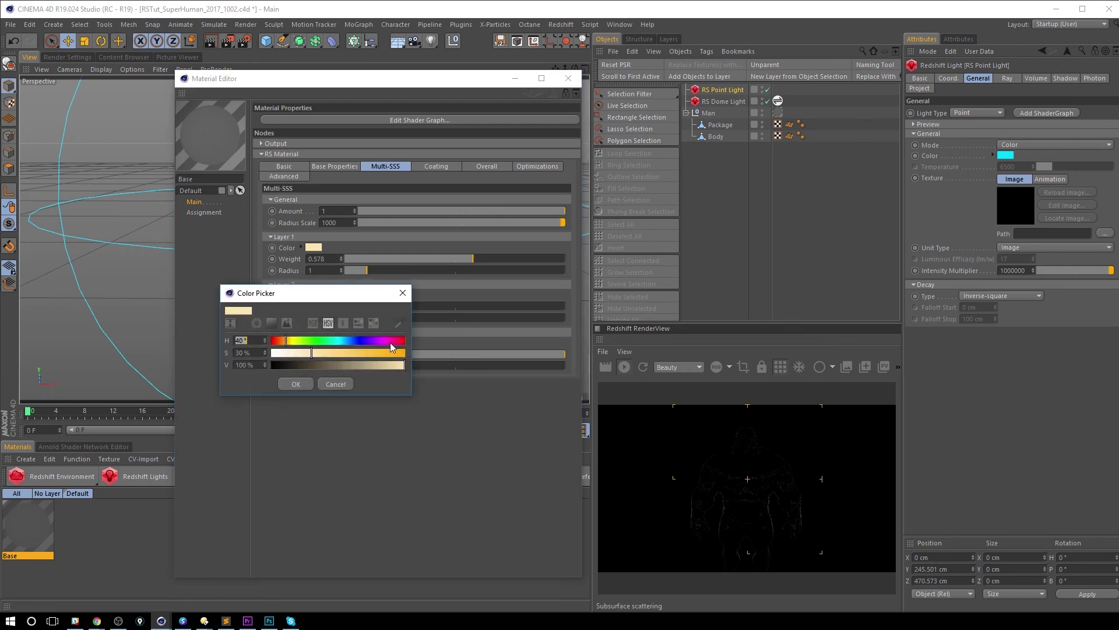
click(401, 341)
click(398, 353)
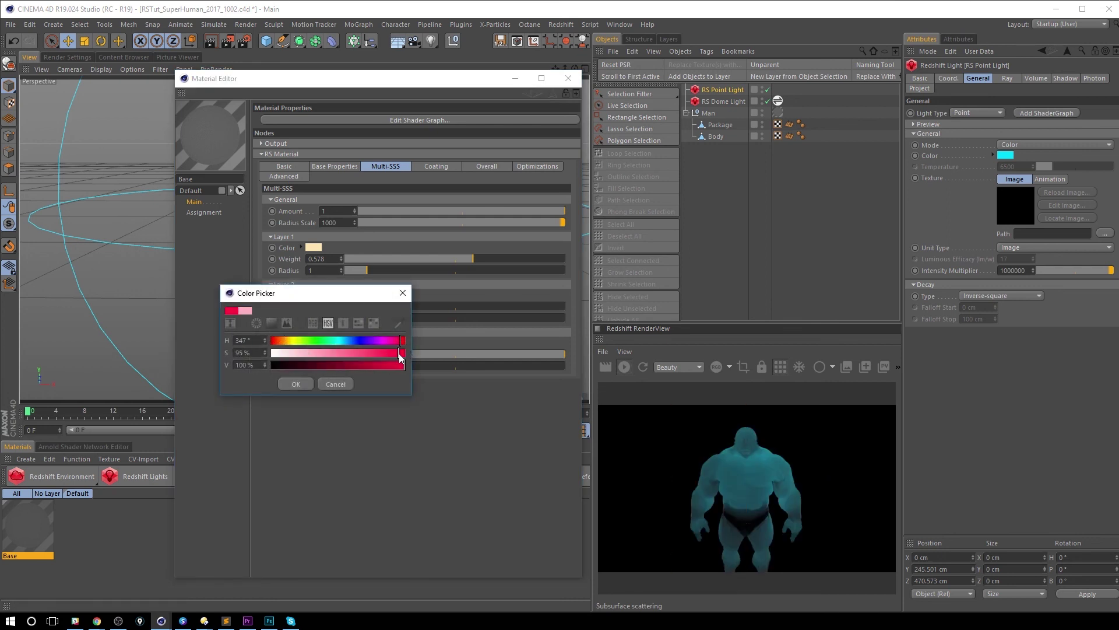
click(285, 384)
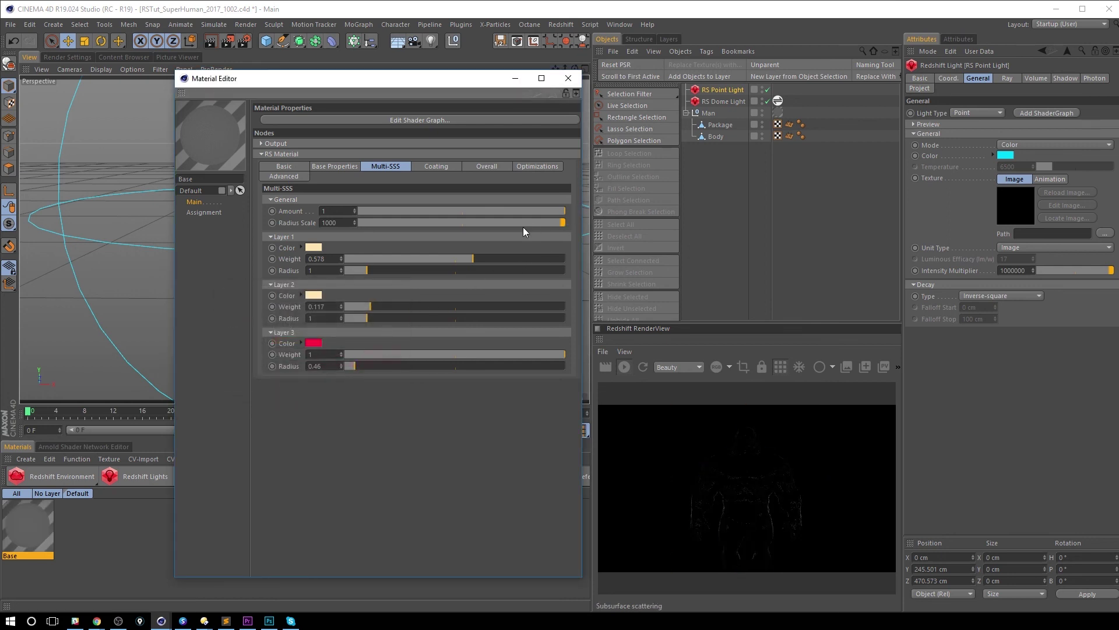
Step: Set the Base material's Sub-Surface Absorption Scale to 0.01
click(336, 166)
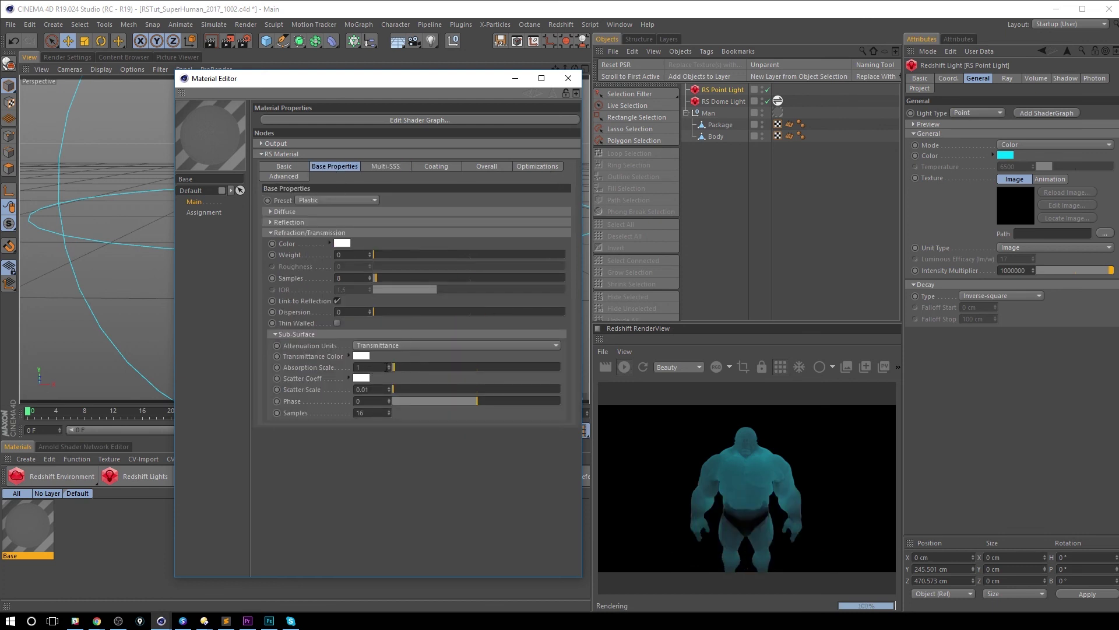
double_click(360, 367)
text(.01)
key(Return)
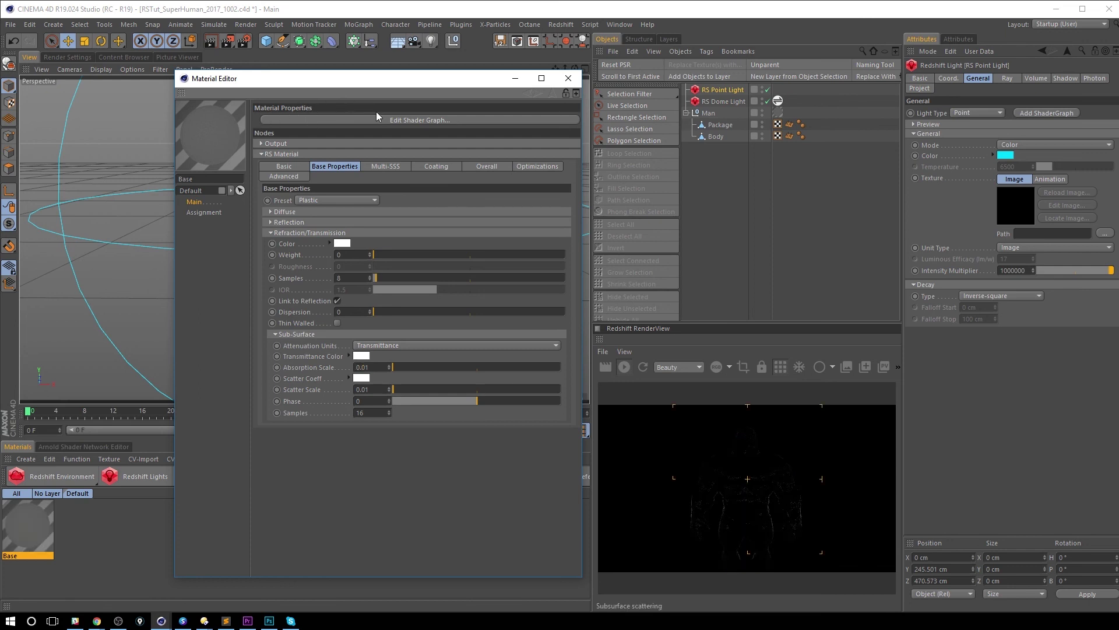
Step: Try Scatter Scale values of 0 and 0.1 on the Base material, then return it to 0.01
click(365, 390)
text(0)
key(Return)
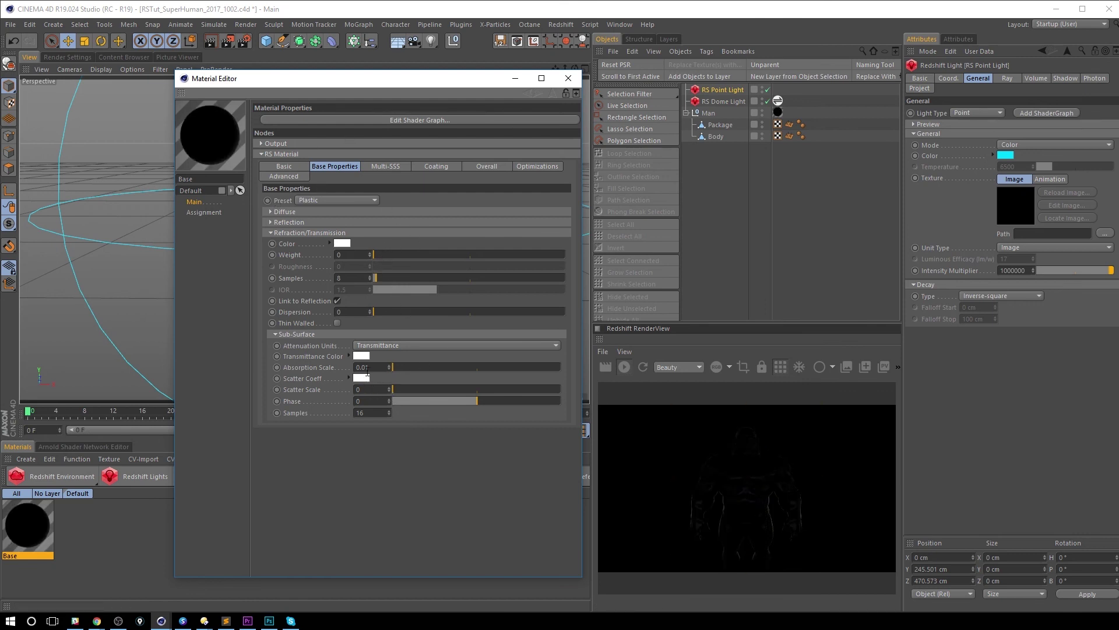
text(.1)
key(Return)
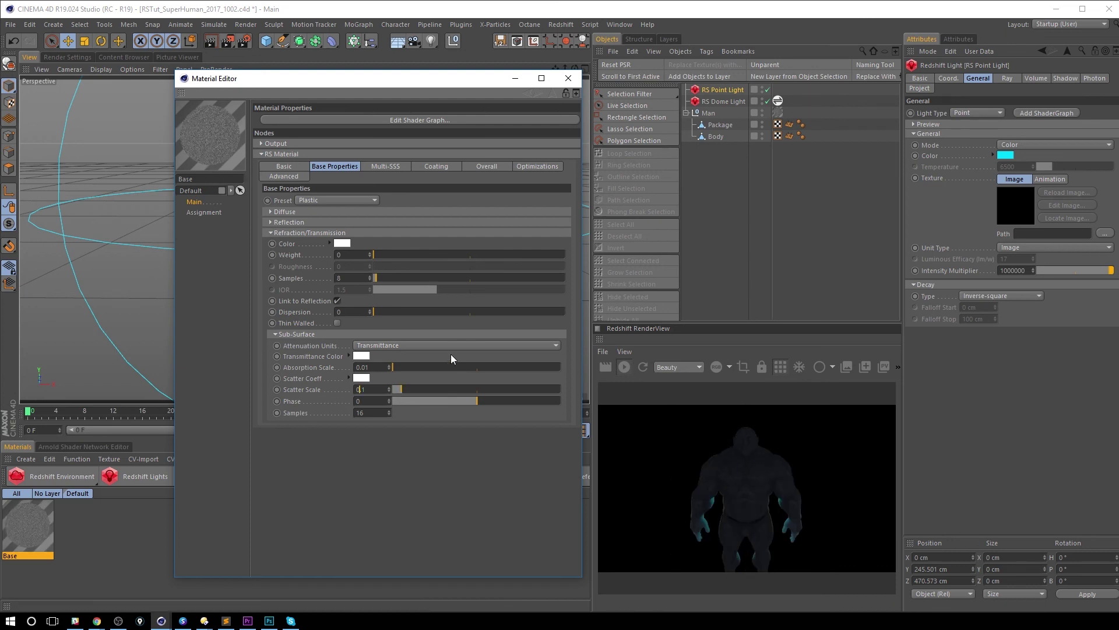
text(0)
key(Return)
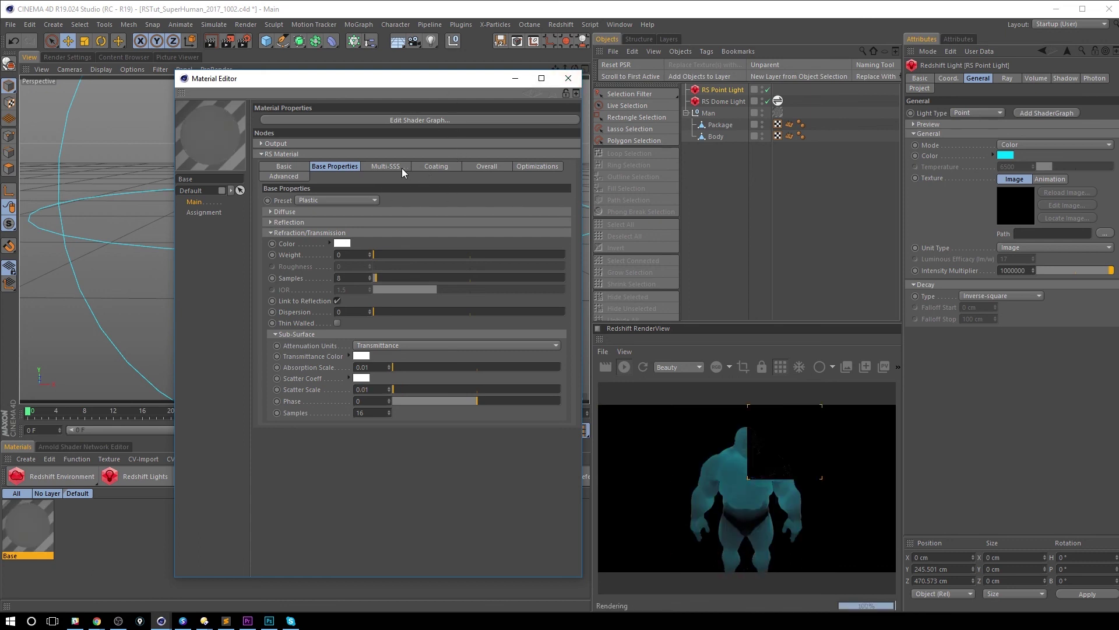
Step: Reduce the Multi-SSS radius to 0.46 for Layer 1 and 0.33 for Layer 2
click(387, 167)
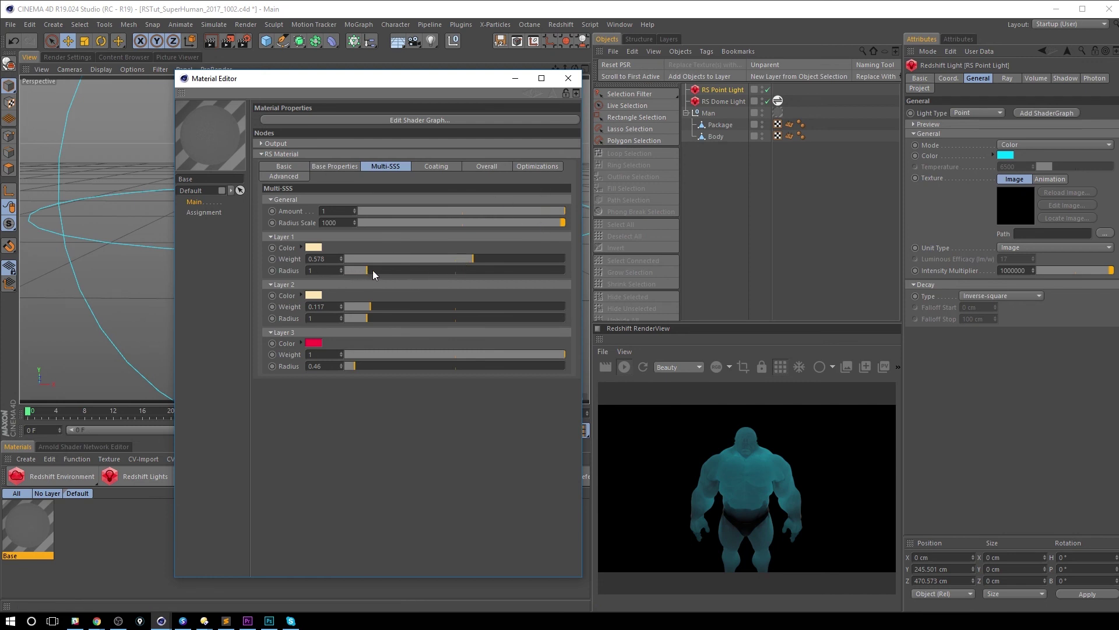
click(349, 271)
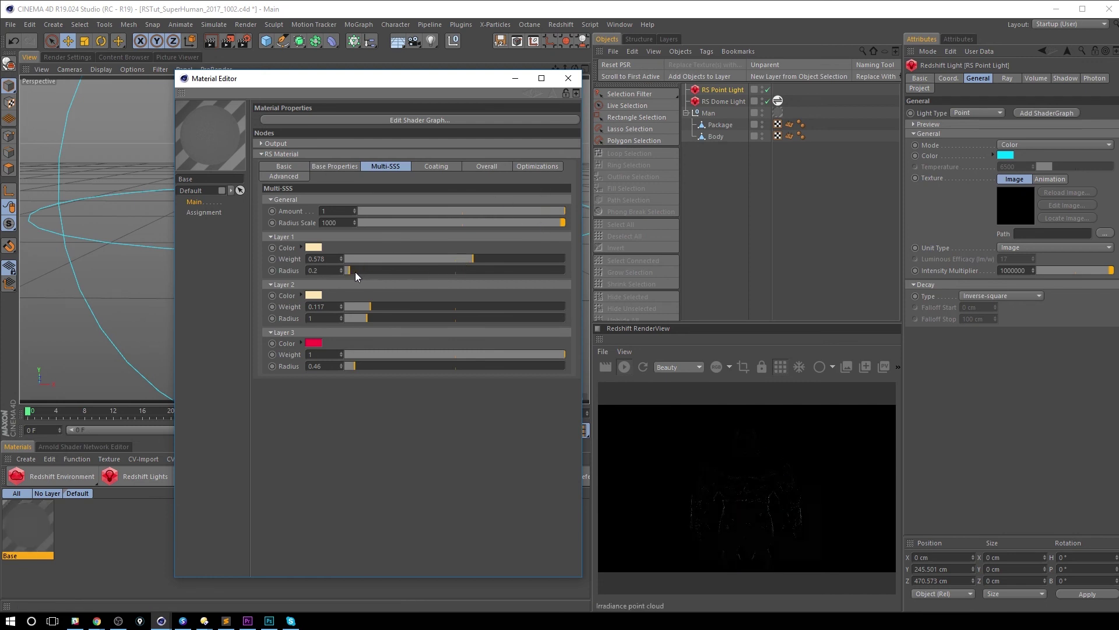
click(349, 318)
click(315, 248)
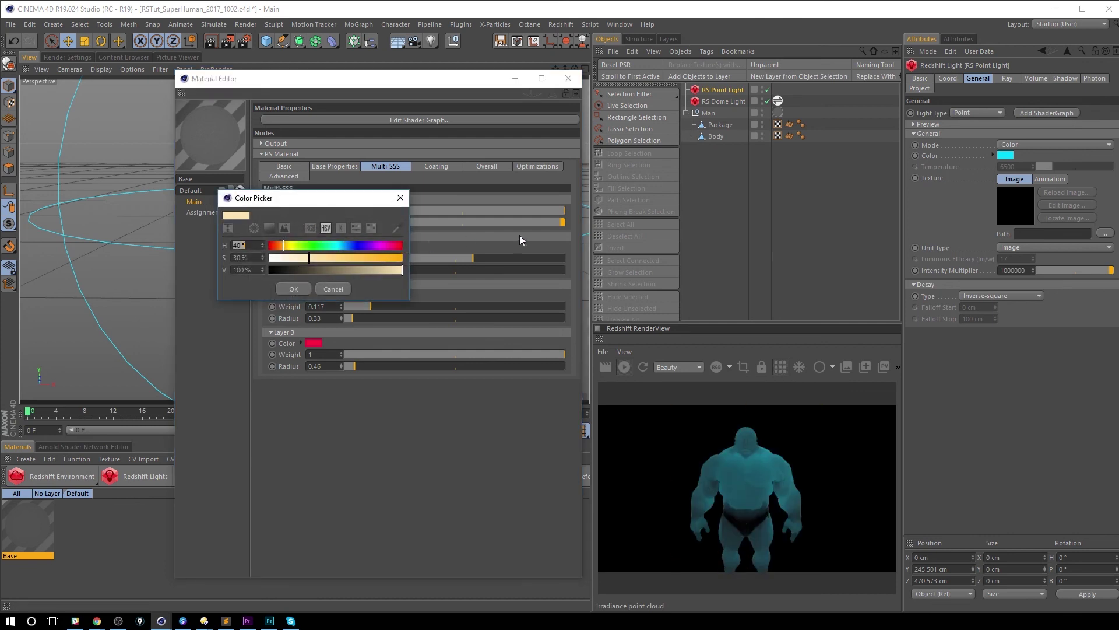
click(400, 198)
Step: Change the RS Point Light's colour to white and switch its colour mode to Temperature
click(1002, 155)
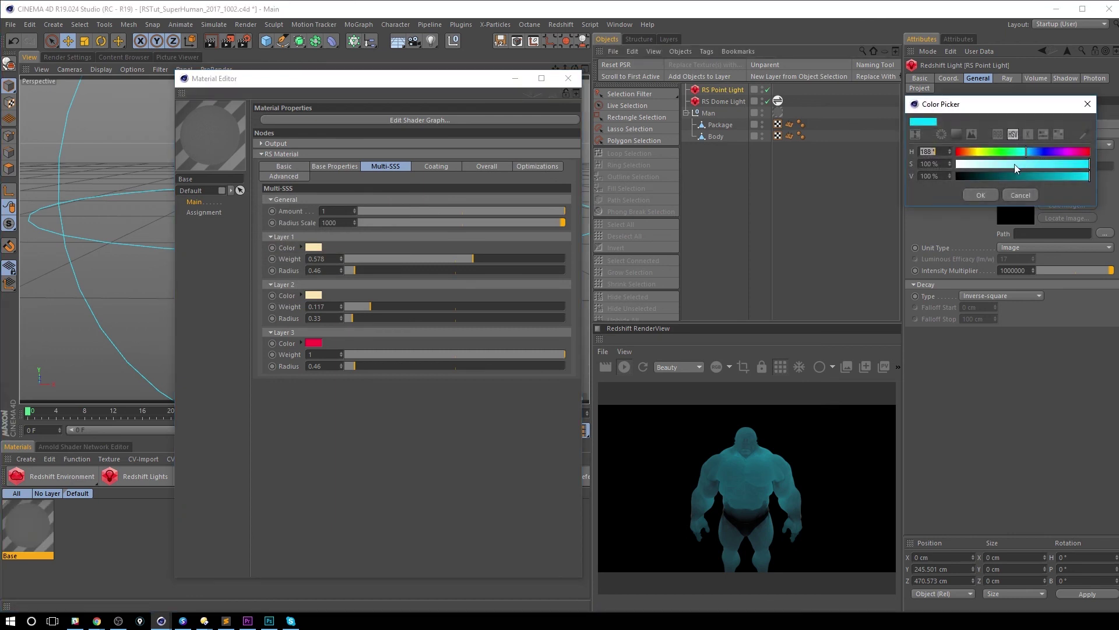
drag(1042, 165, 904, 169)
click(981, 194)
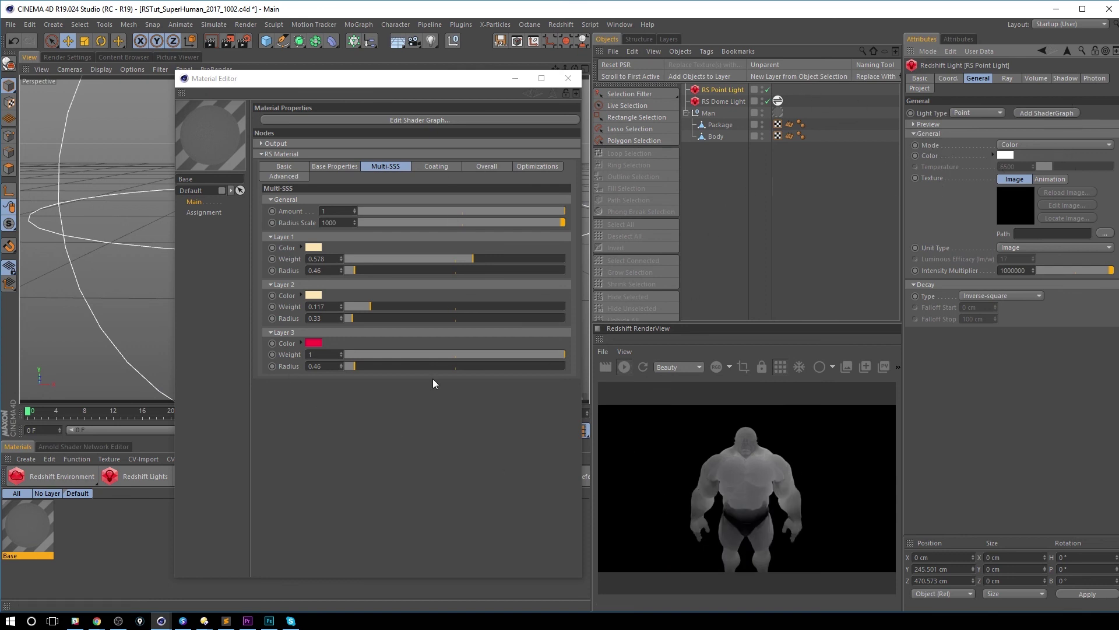
click(1067, 145)
click(1018, 167)
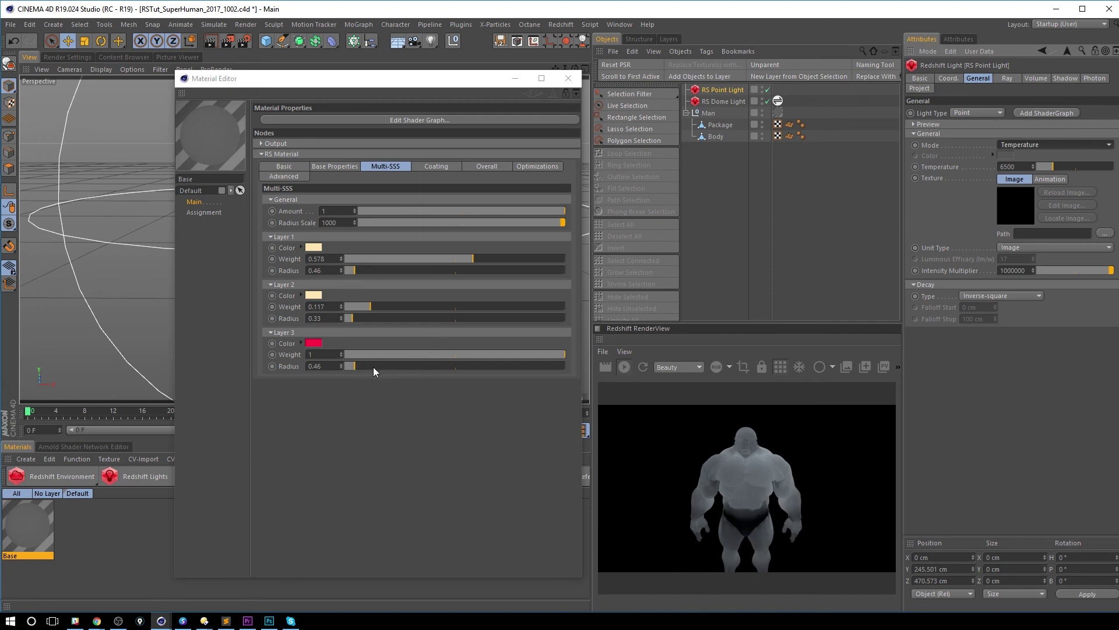
Step: Change the Base material's Multi-SSS Layer 1 colour to a saturated orange with a hue of 25°
click(314, 247)
click(279, 246)
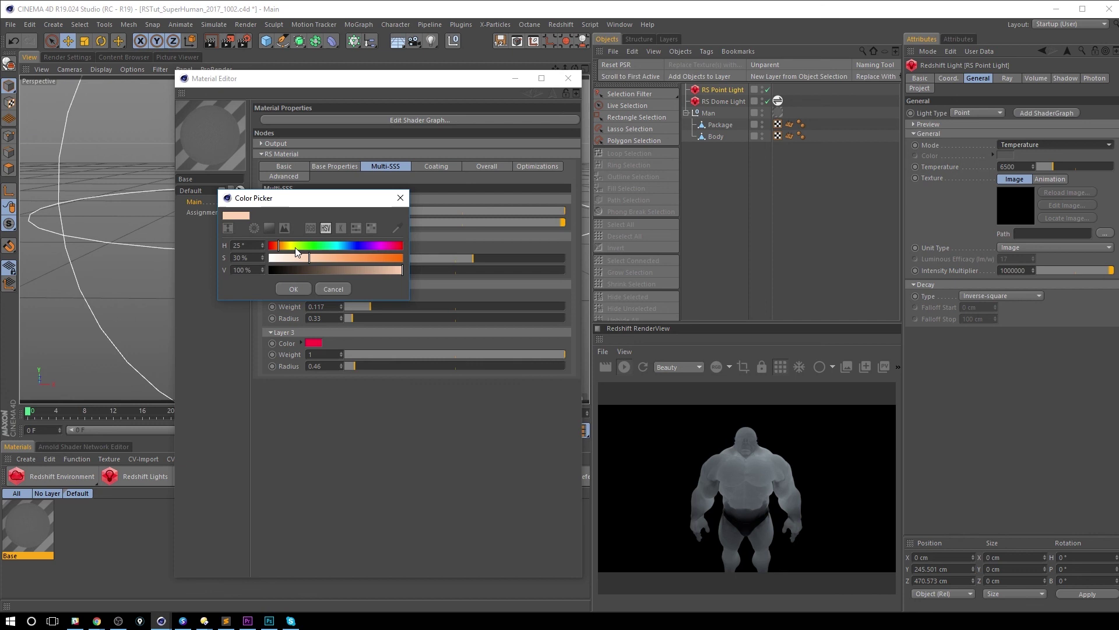
click(377, 257)
click(293, 288)
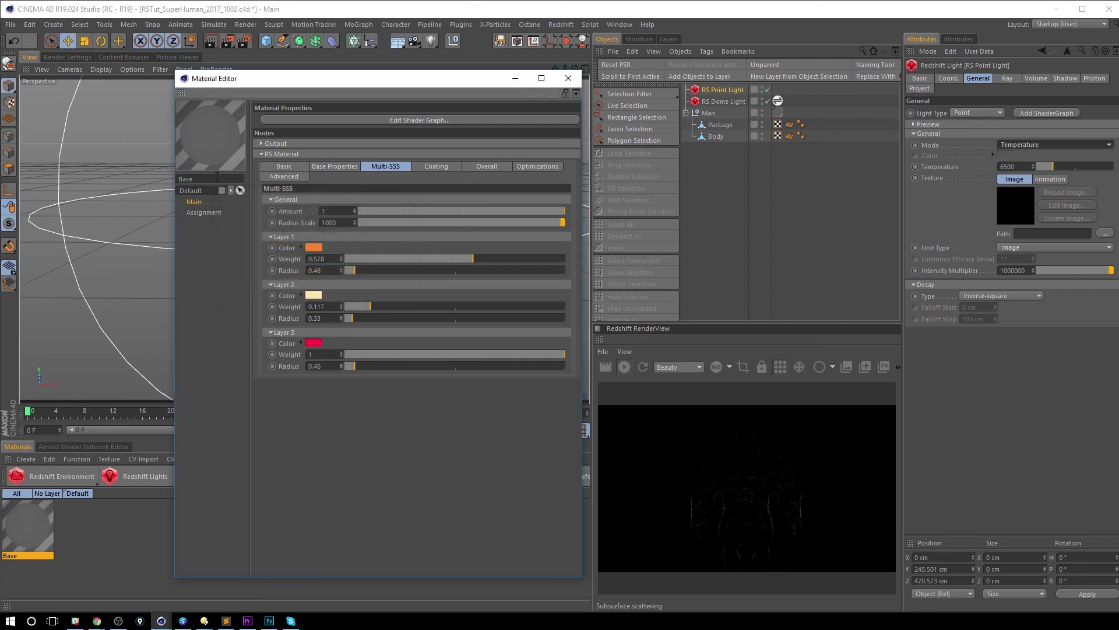
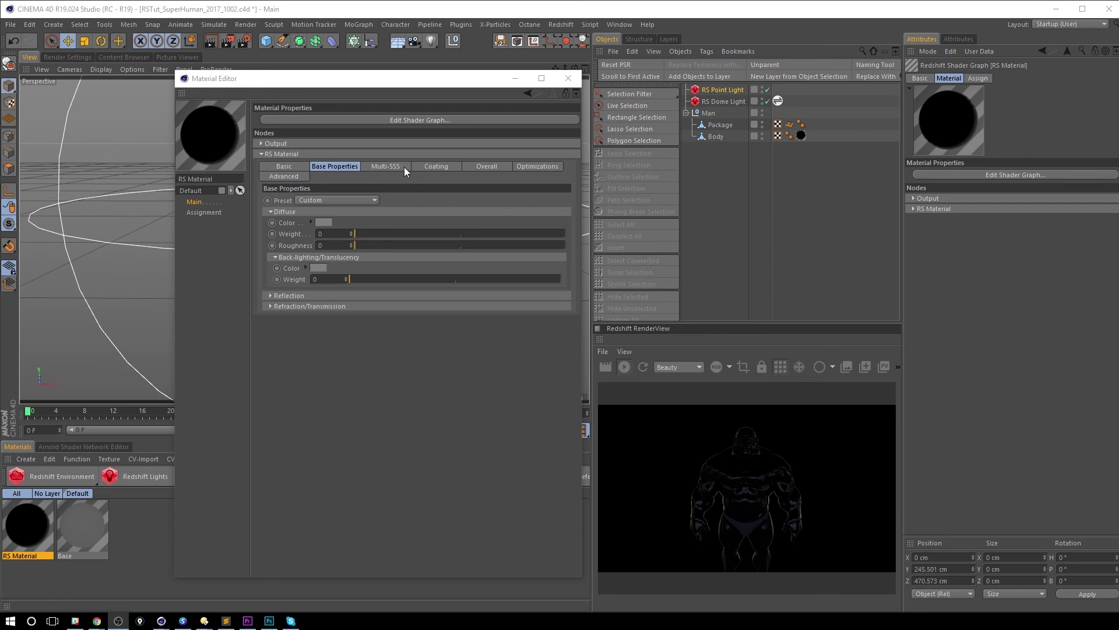
Step: Raise the RS Material's Diffuse Weight to 1
click(375, 235)
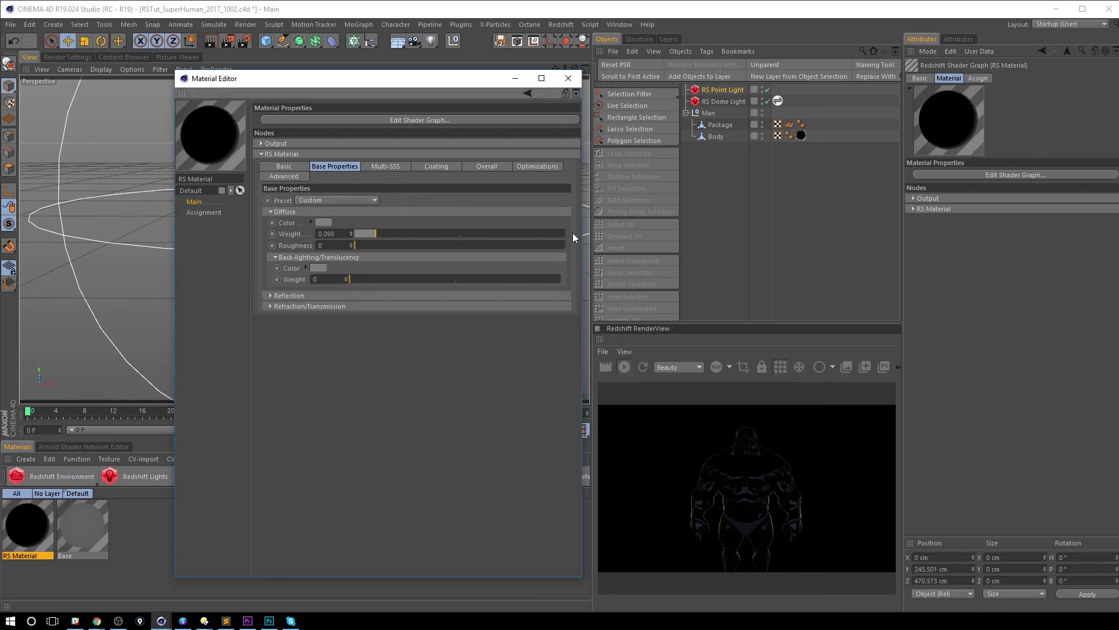
click(557, 235)
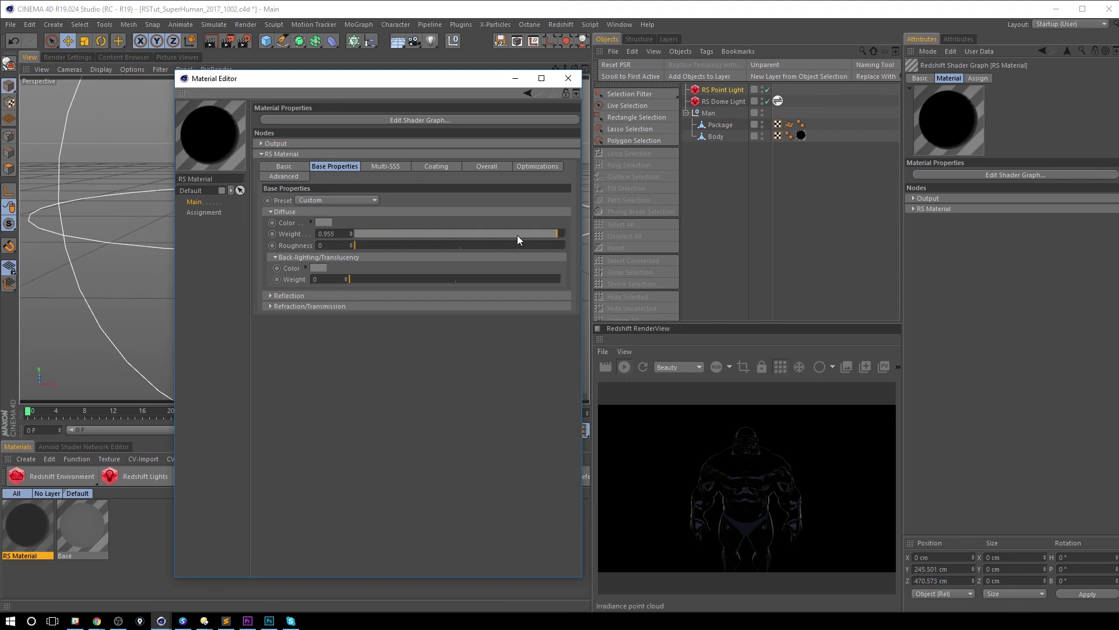
click(568, 235)
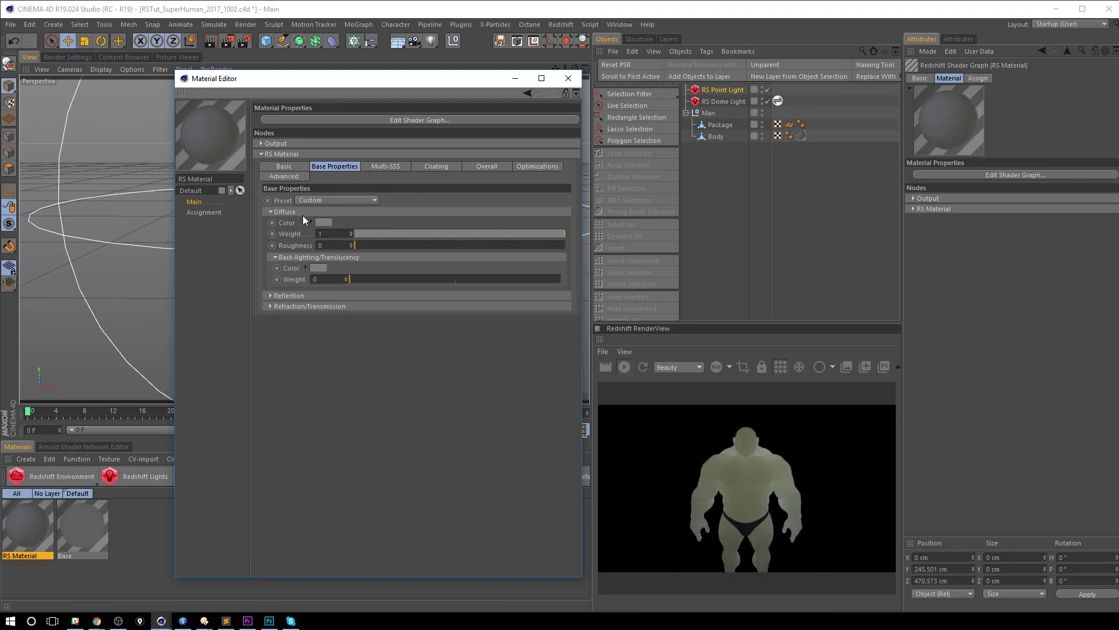
Step: Review the RS Material's Refraction/Transmission and Sub-Surface values, then display its Multi-SSS layer settings
click(270, 307)
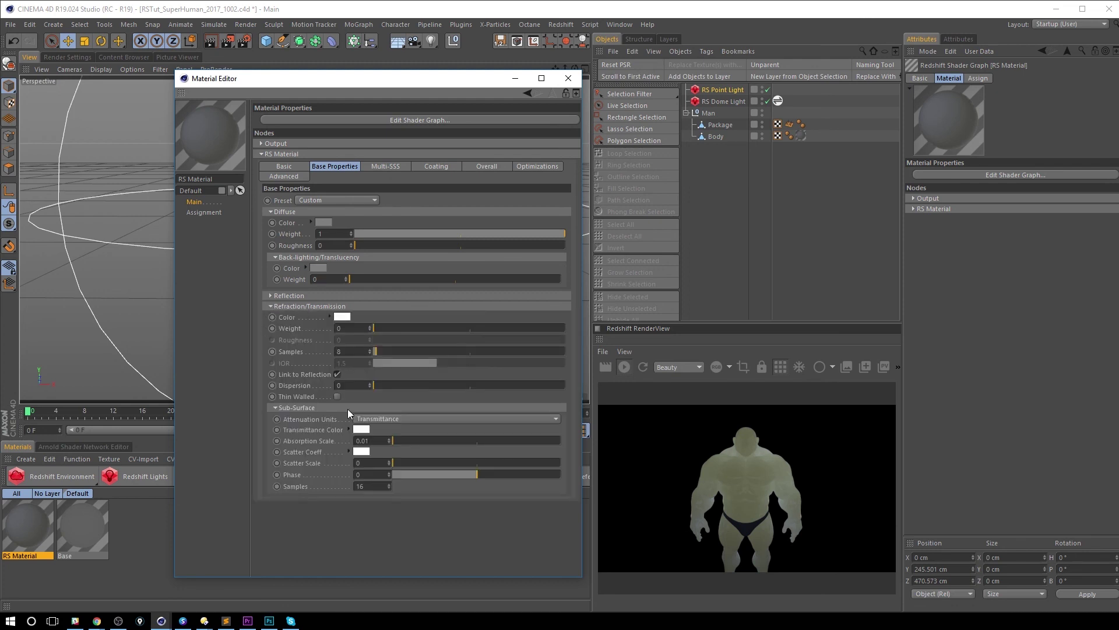
click(271, 307)
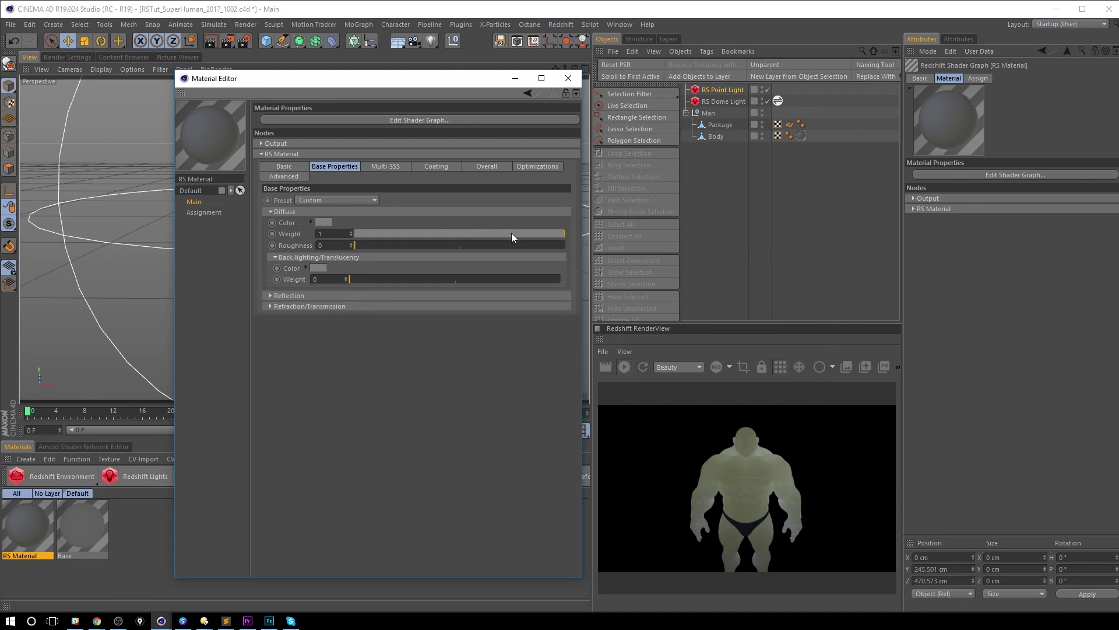
click(385, 166)
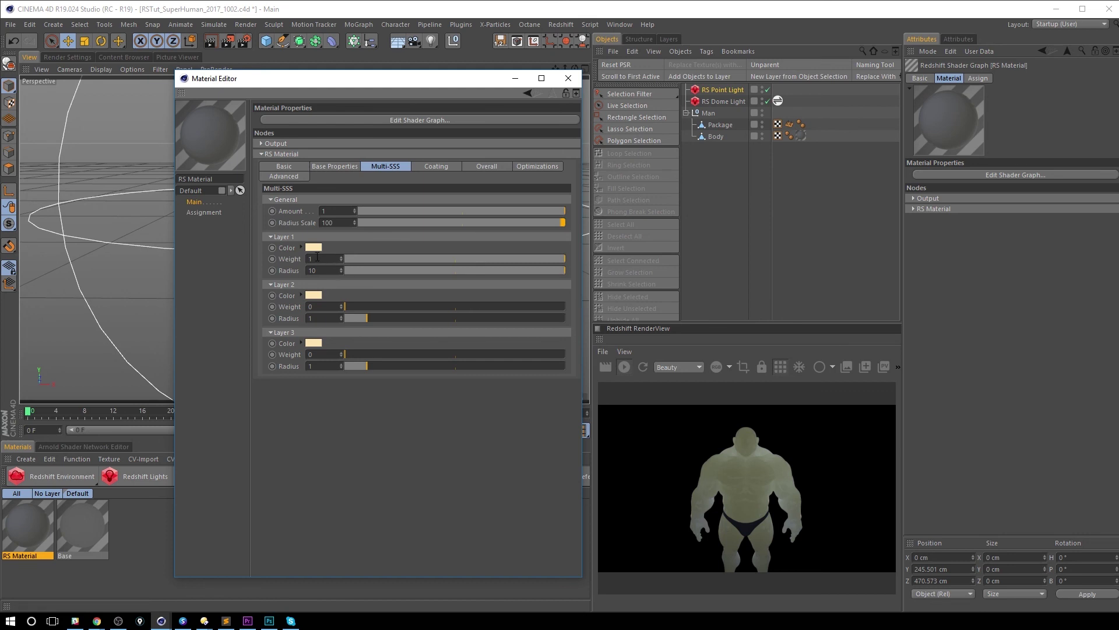
Step: Change the RS Material's Multi-SSS Layer 1 colour to a light peach-orange at full brightness
click(313, 247)
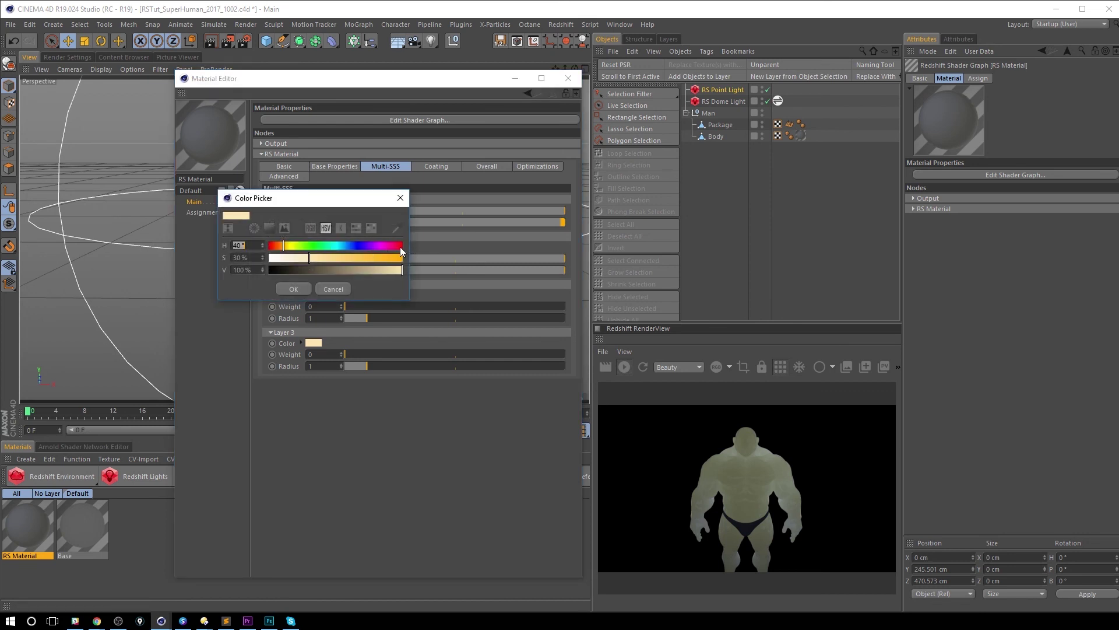
click(399, 246)
click(344, 258)
click(290, 249)
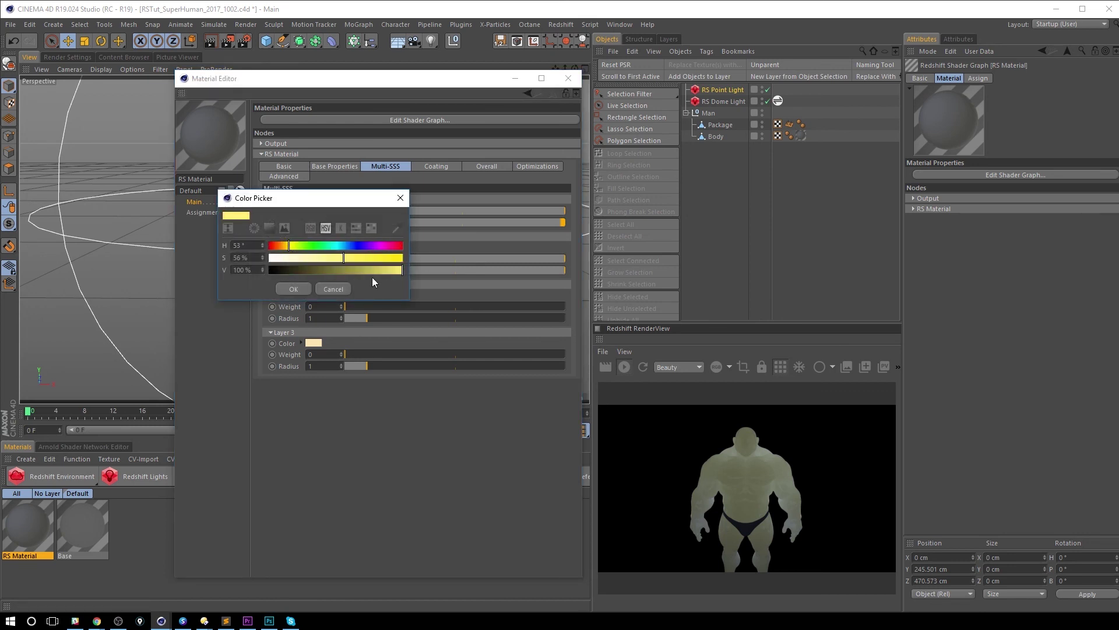
click(286, 247)
click(281, 247)
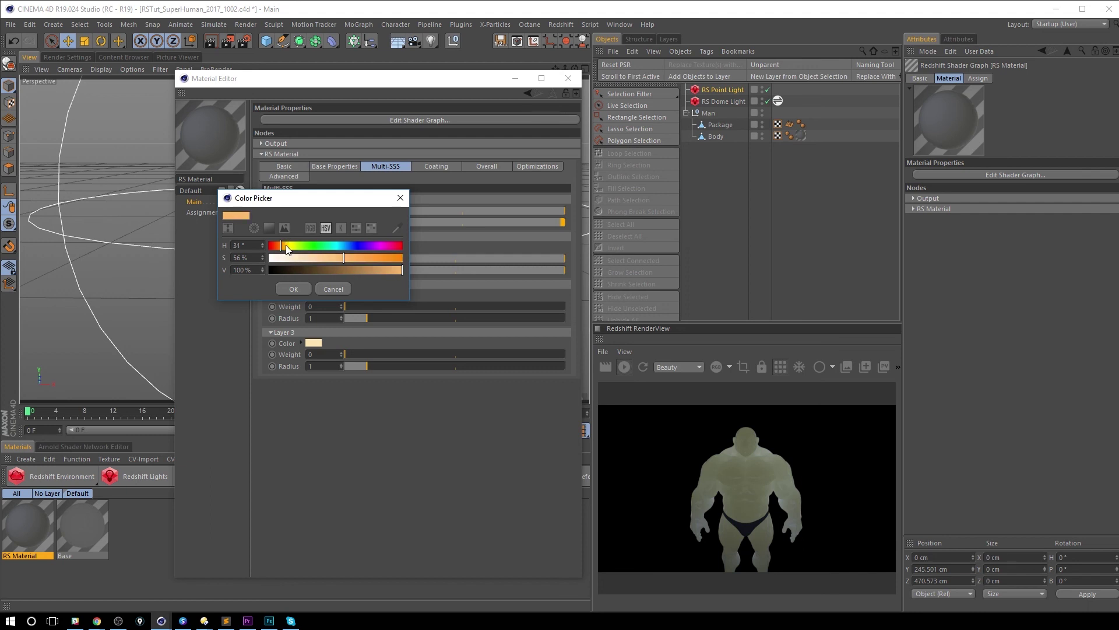
click(320, 257)
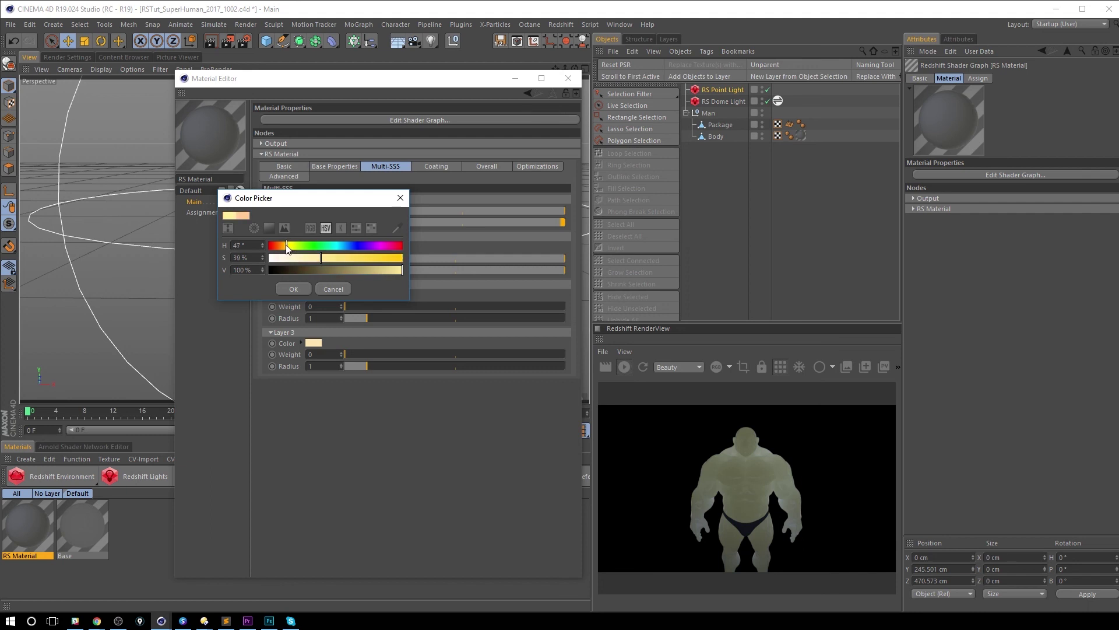
click(294, 289)
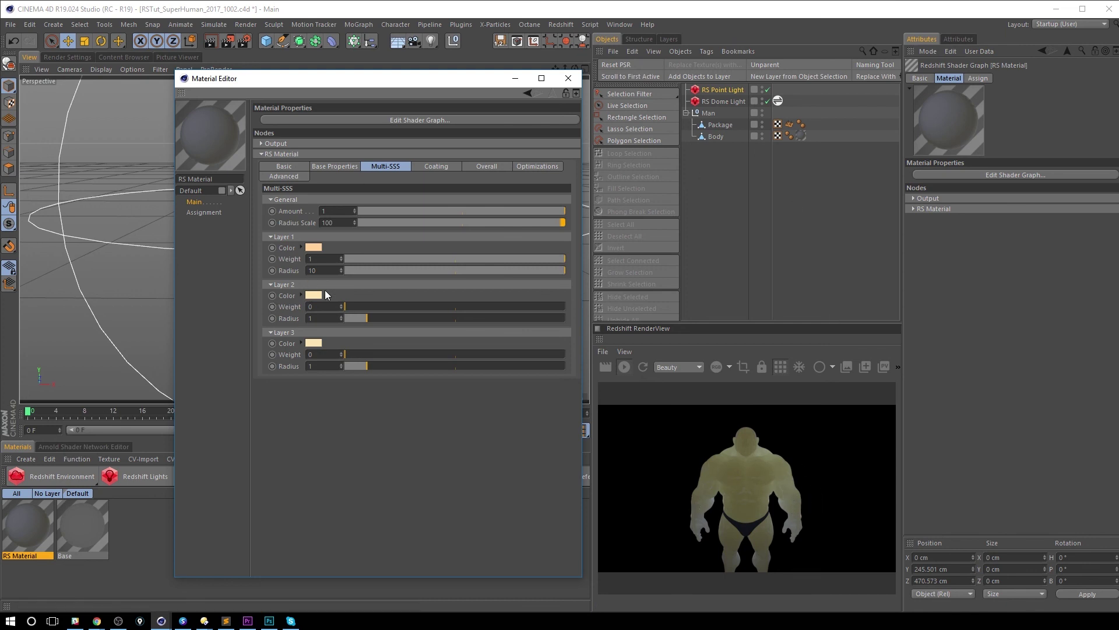
Step: Give Multi-SSS Layer 2 a more saturated yellow-orange colour and set its weight to 0.304
click(314, 295)
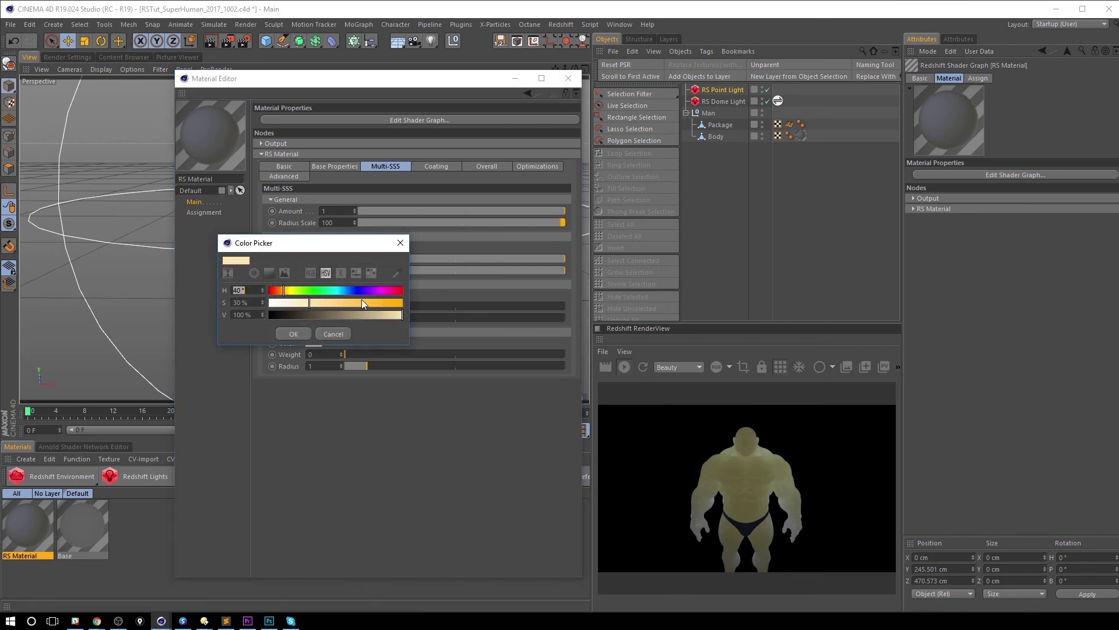
click(333, 302)
click(294, 334)
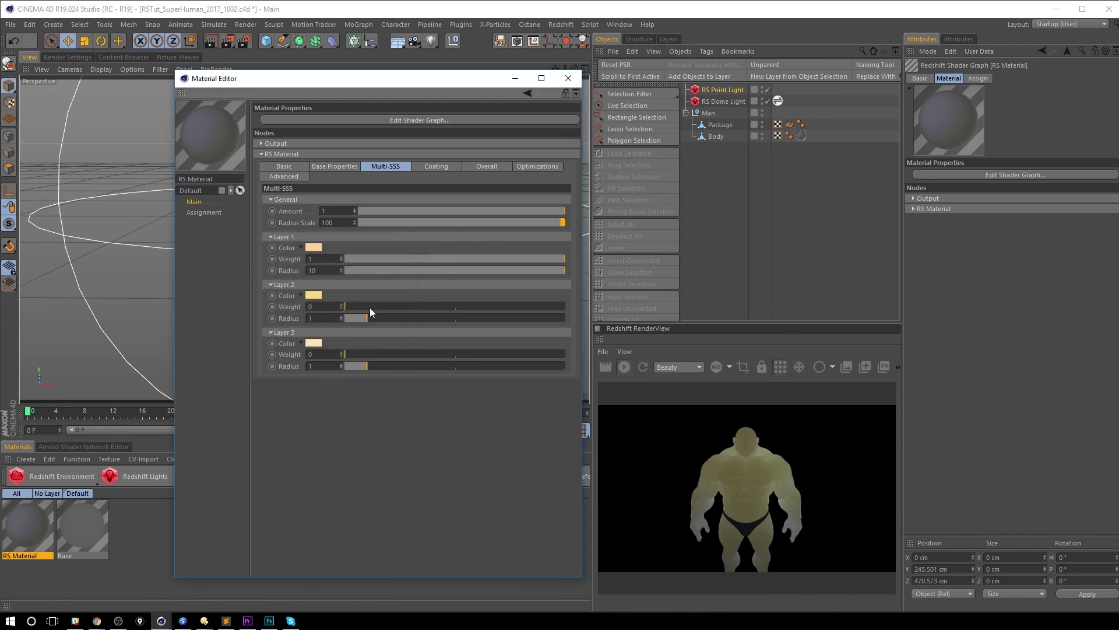
drag(460, 307, 412, 305)
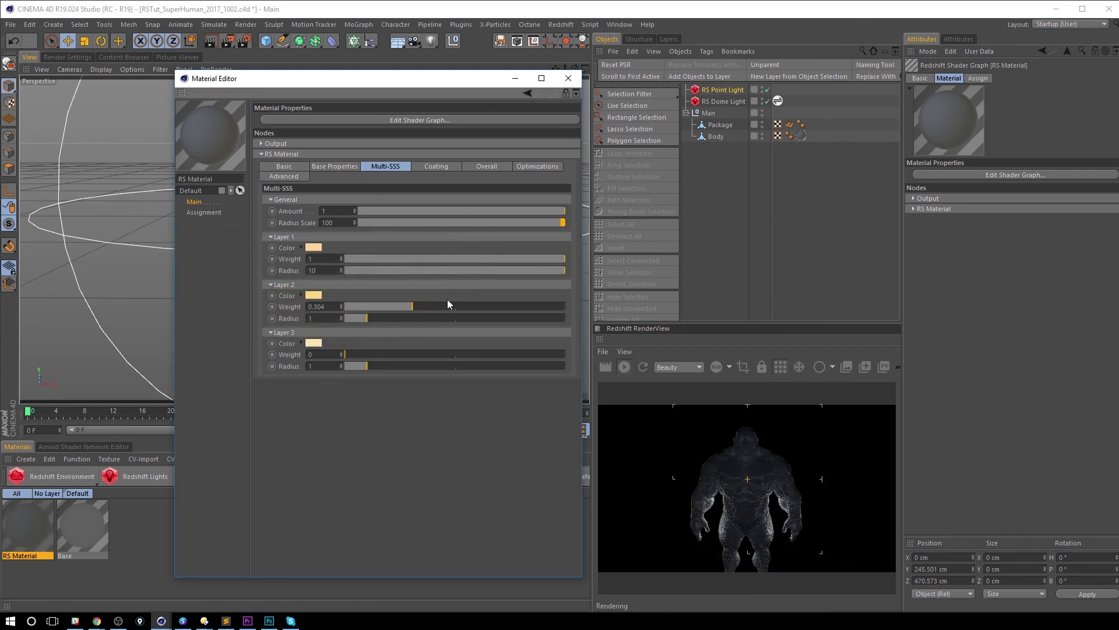
Step: Change the Multi-SSS Layer 3 colour to a strong red with 93% saturation and 85% value
click(314, 342)
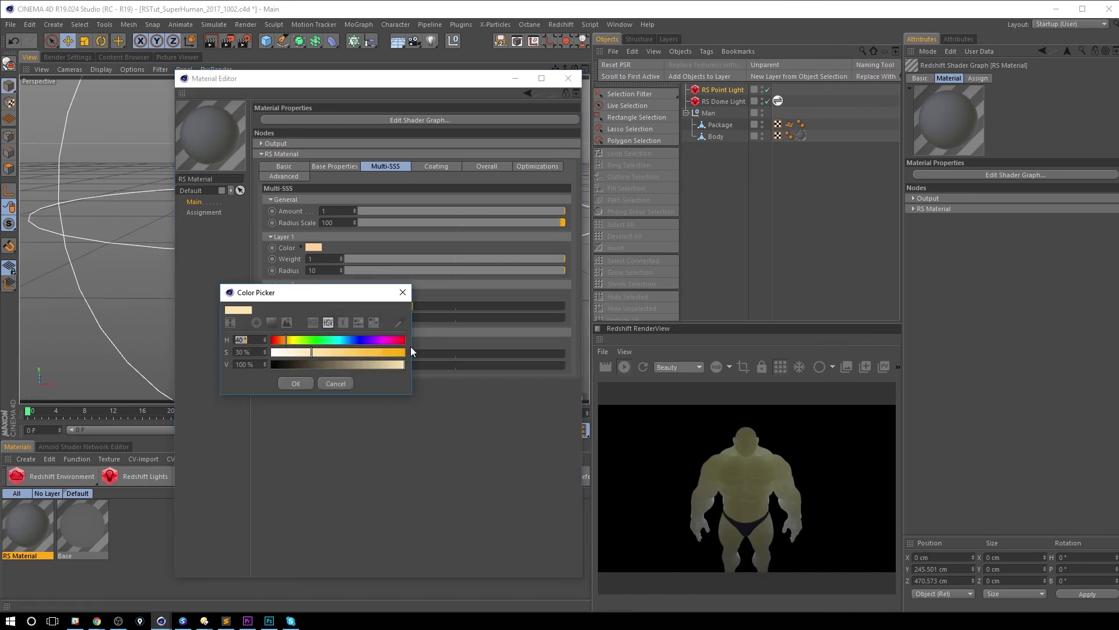
drag(421, 339, 419, 341)
click(397, 354)
drag(354, 364, 332, 365)
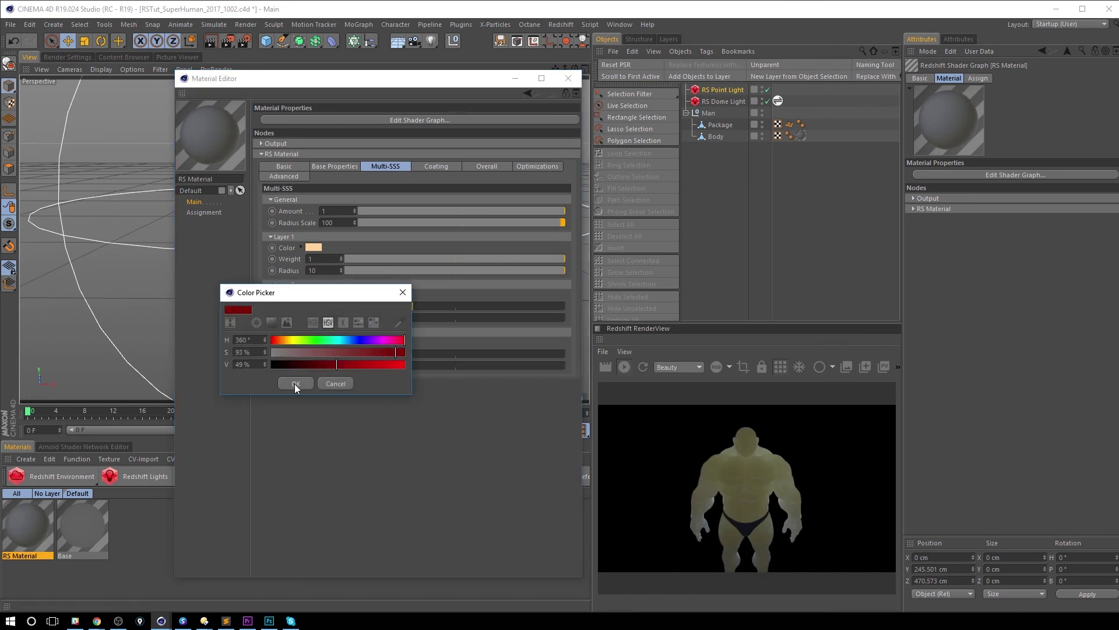
click(296, 383)
click(314, 343)
click(391, 365)
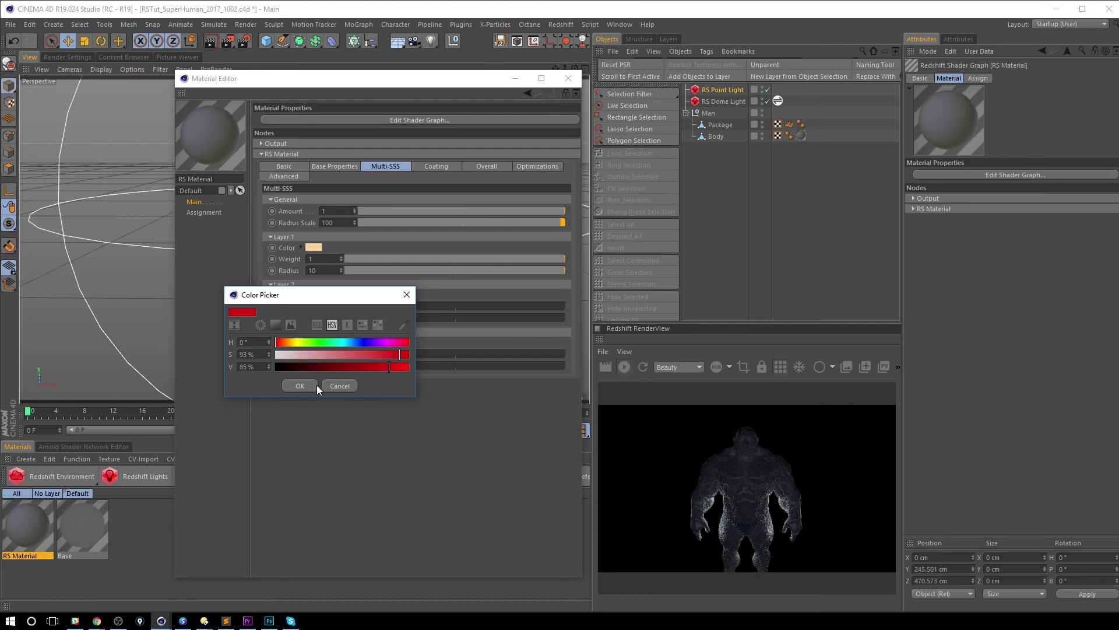
click(316, 384)
Step: Set Layer 3's weight to 0.712 and radius to 5.64, and Layer 1's weight to 0.543 and radius to 3.04
drag(459, 364, 469, 366)
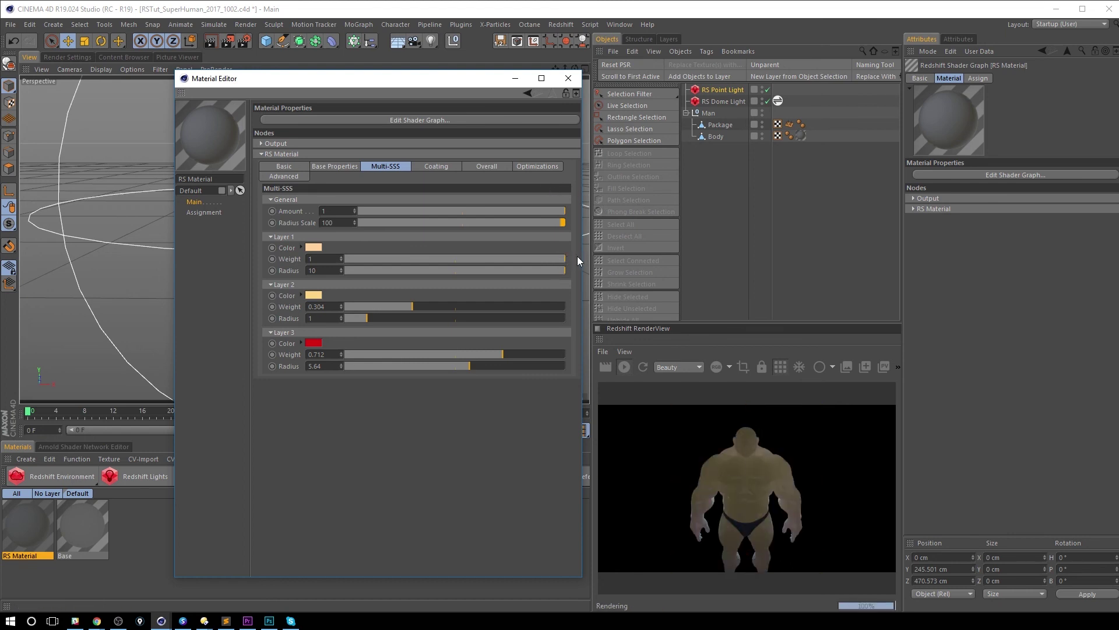
drag(542, 258, 411, 270)
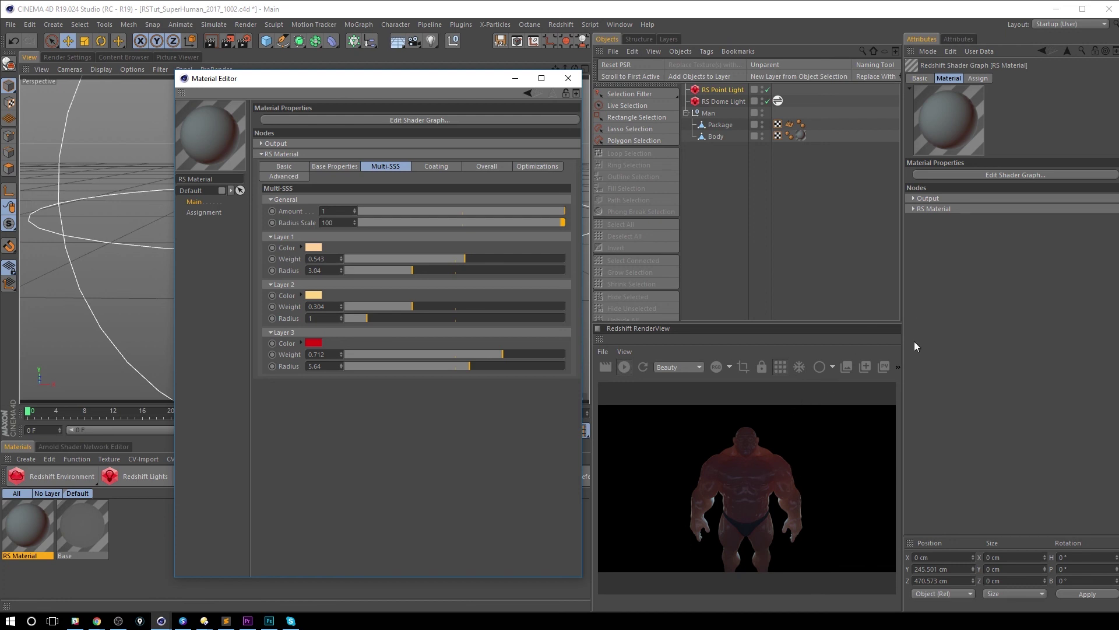
click(569, 78)
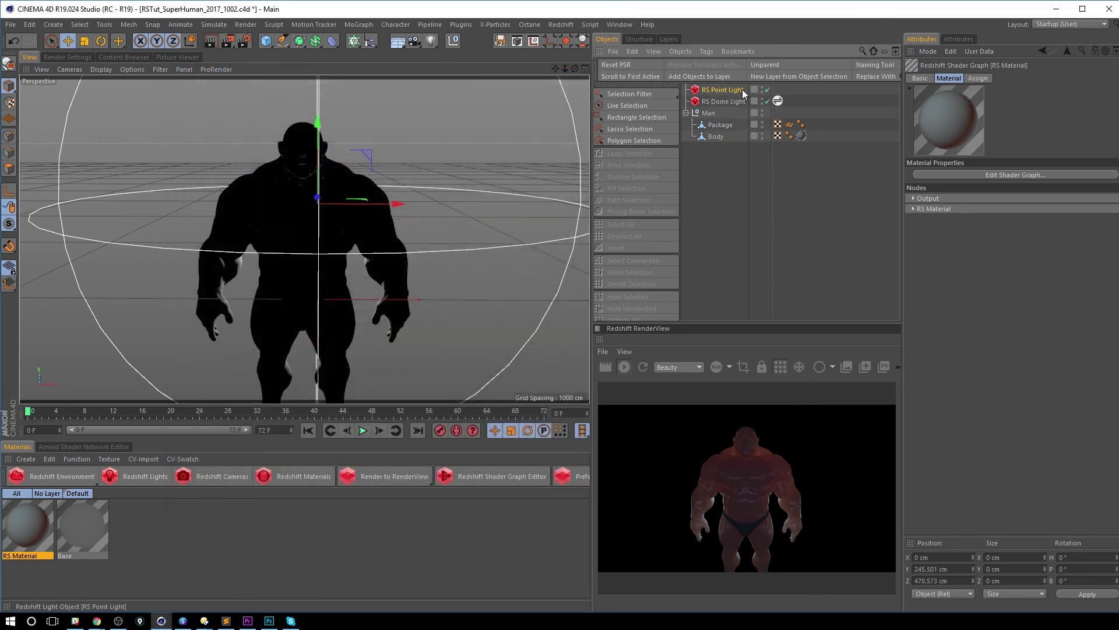
Step: Raise the RS Point Light's Intensity Multiplier to 10000000
click(951, 39)
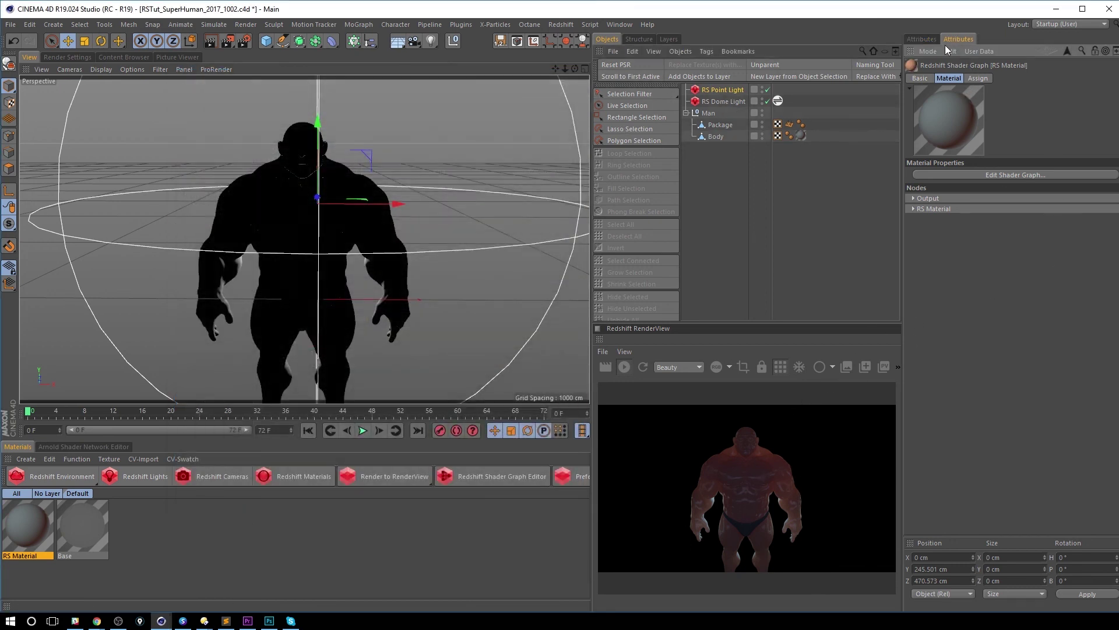
click(723, 91)
text(000000)
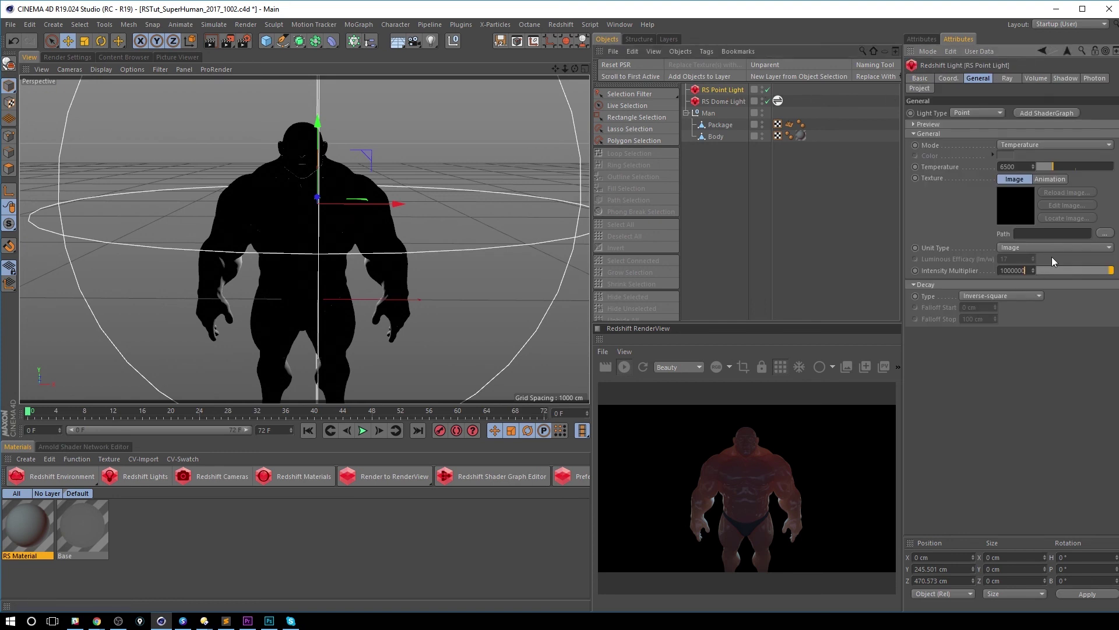
key(Return)
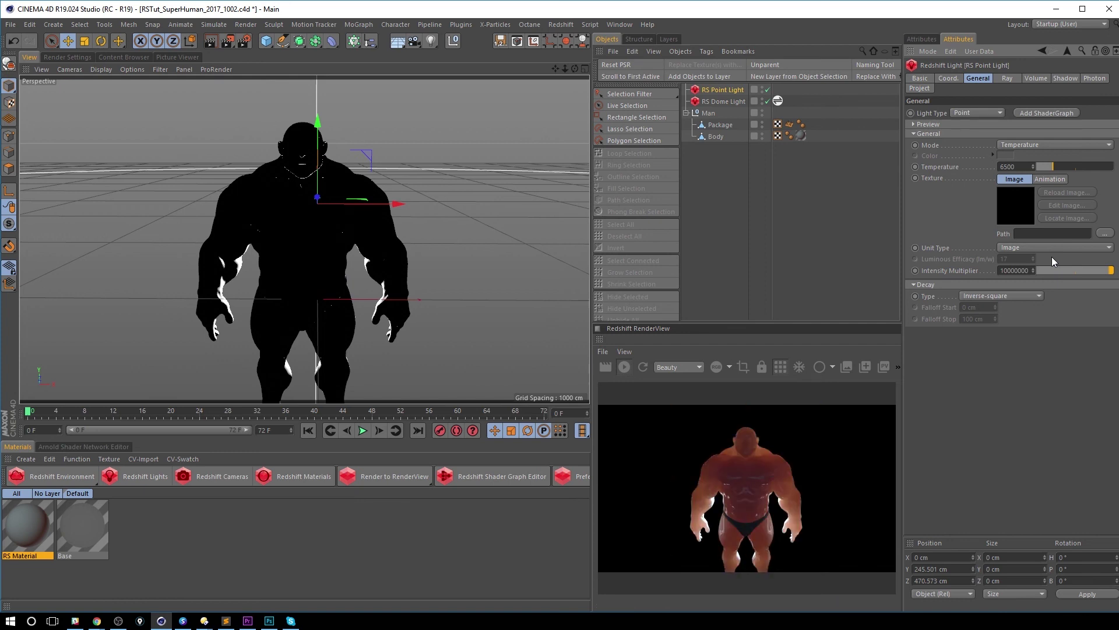
Step: Examine the backlit man and the point light's position from the side
alt+right_drag(320, 200, 331, 208)
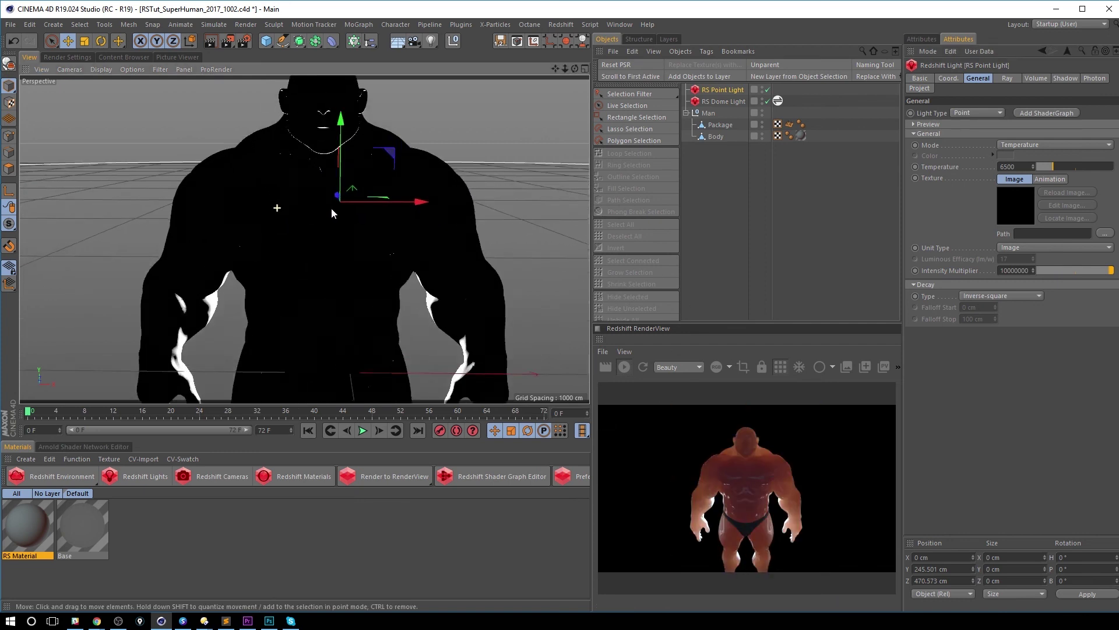
alt+drag(331, 208, 384, 237)
alt+right_drag(384, 237, 274, 207)
mouse_move(275, 207)
alt+mouse_down()
mouse_move(289, 223)
mouse_move(369, 226)
mouse_move(278, 206)
alt+mouse_up()
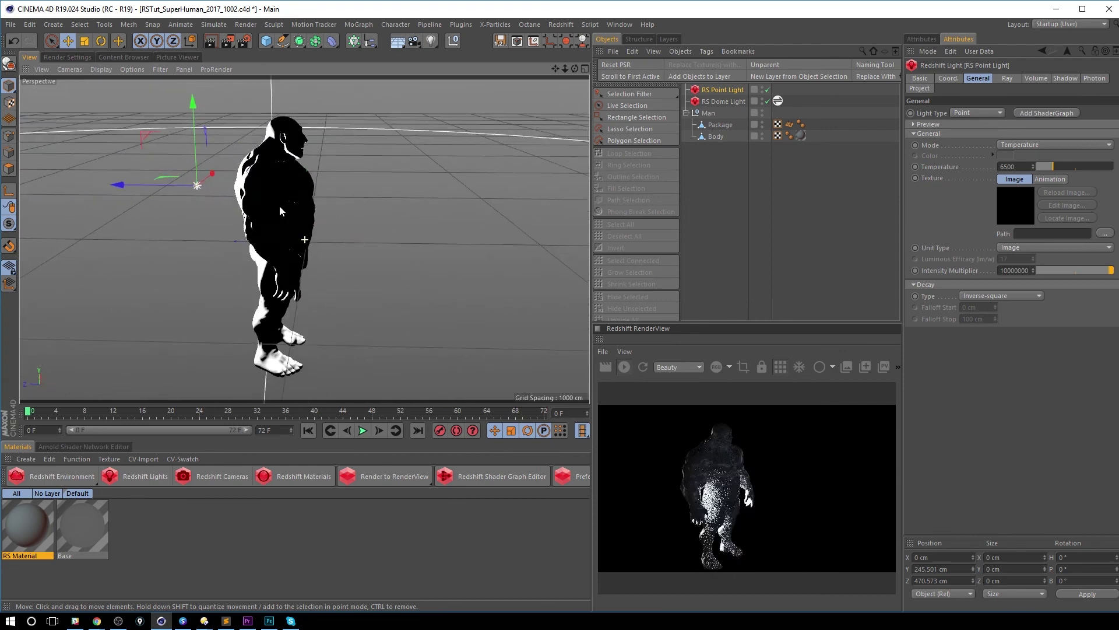
alt+middle_drag(279, 205, 250, 227)
alt+right_drag(254, 229, 302, 219)
alt+drag(302, 219, 232, 212)
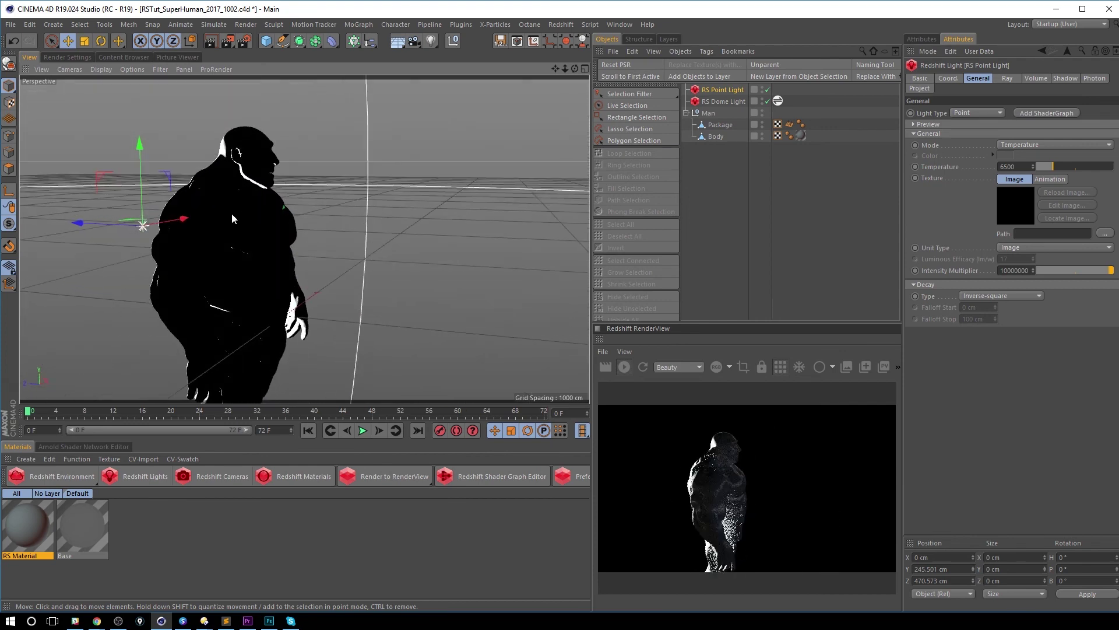
Step: Create a Redshift SSS material and display its RS SSS general parameters
click(299, 478)
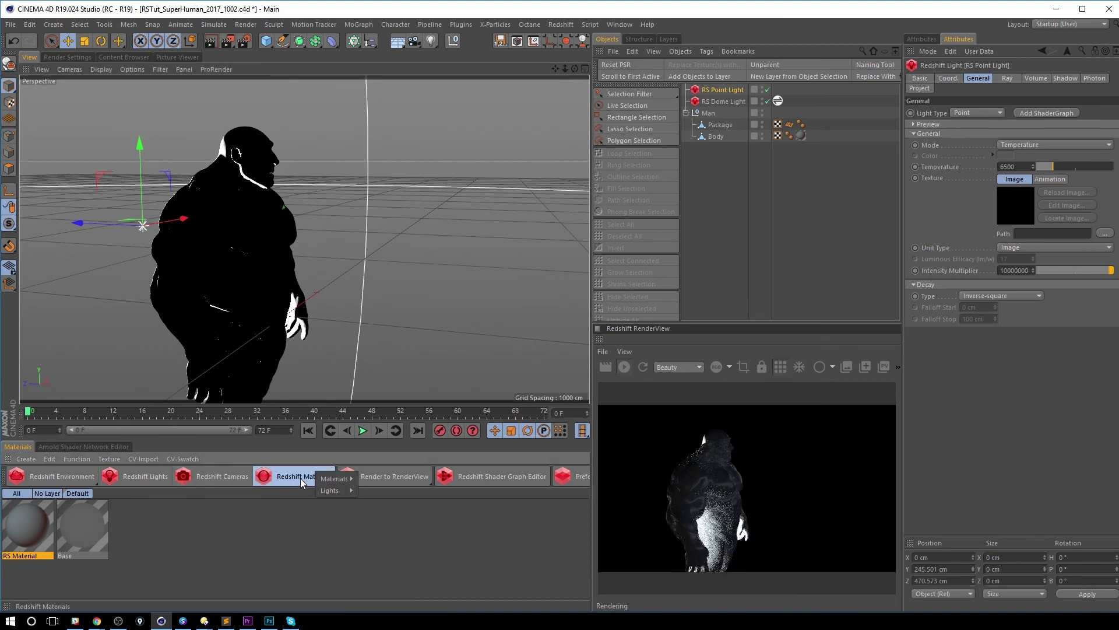
mouse_move(326, 479)
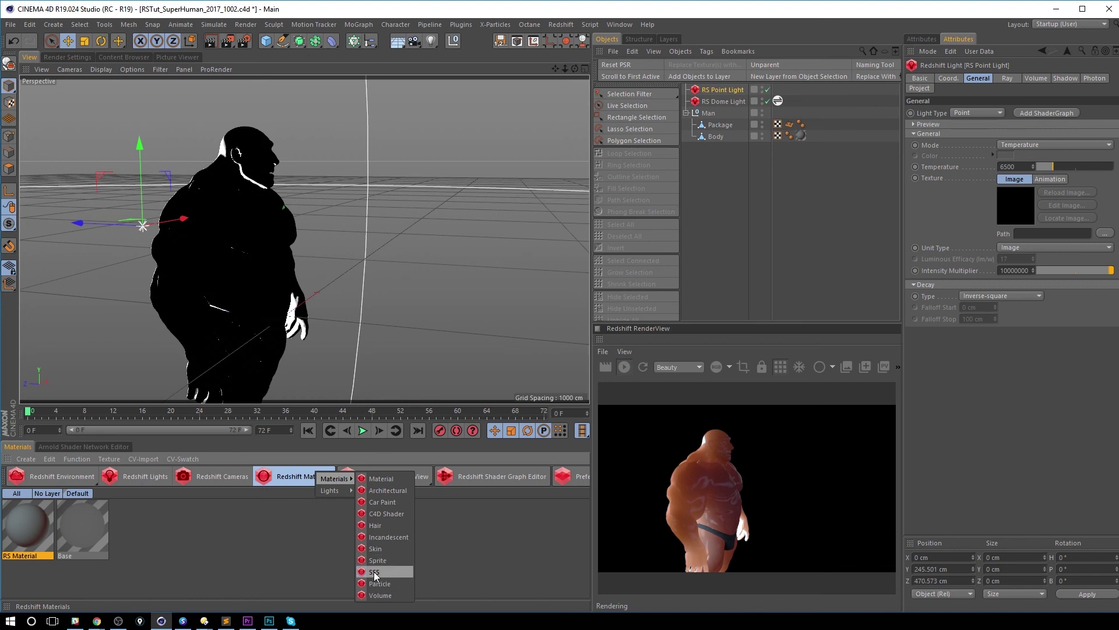
click(392, 571)
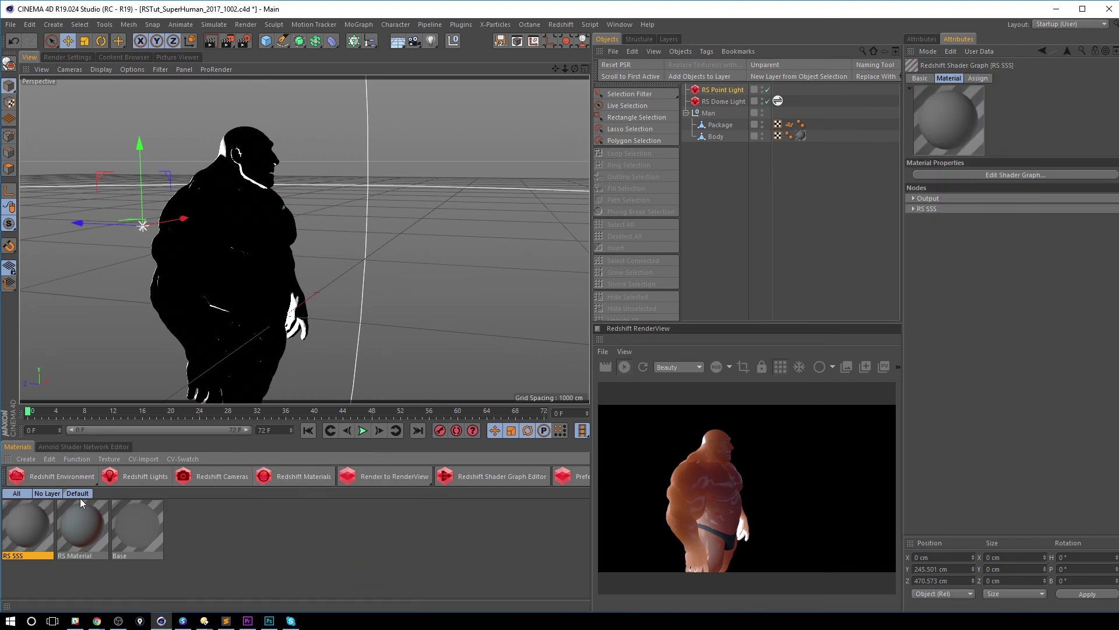
double_click(44, 526)
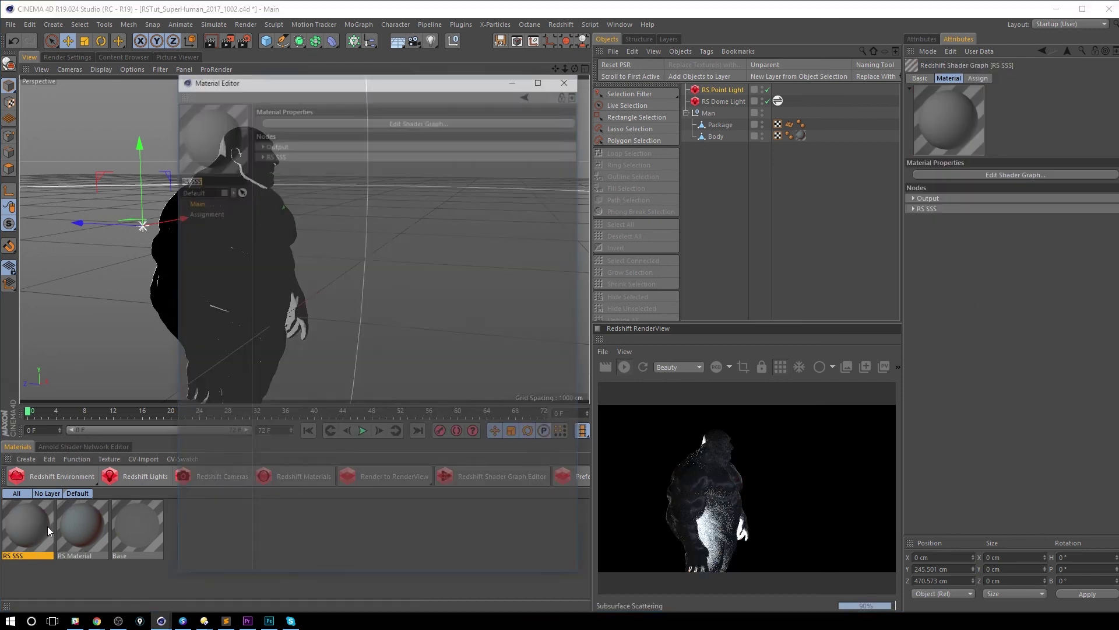
click(262, 154)
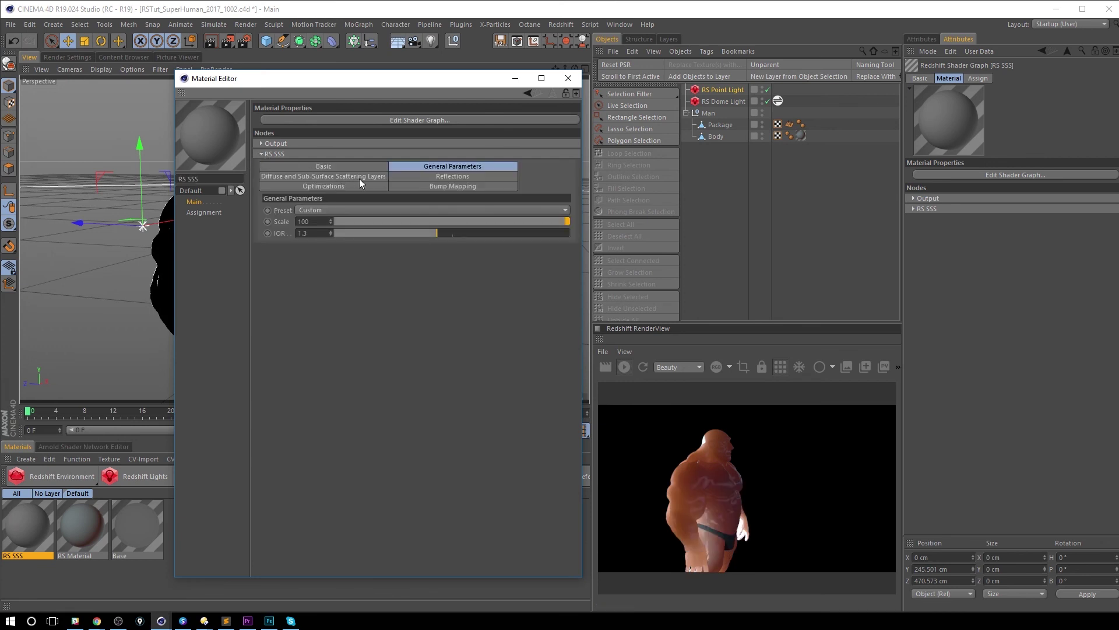
Step: Review the RS SSS material's presets, sub-surface scattering layers and reflection settings, then delete the material
click(393, 208)
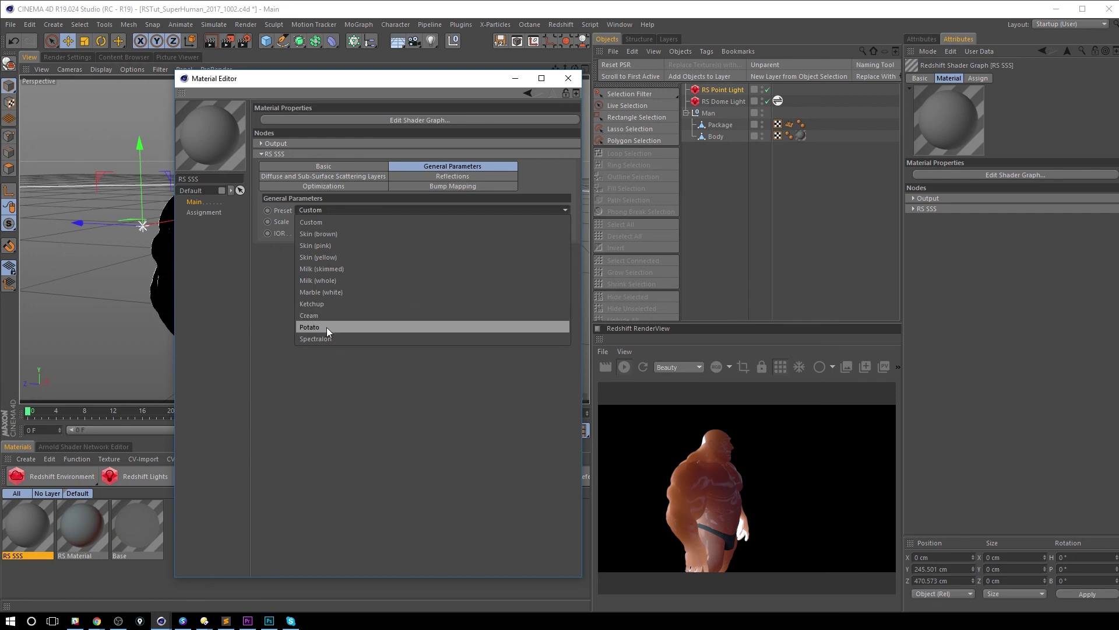
click(320, 148)
click(374, 178)
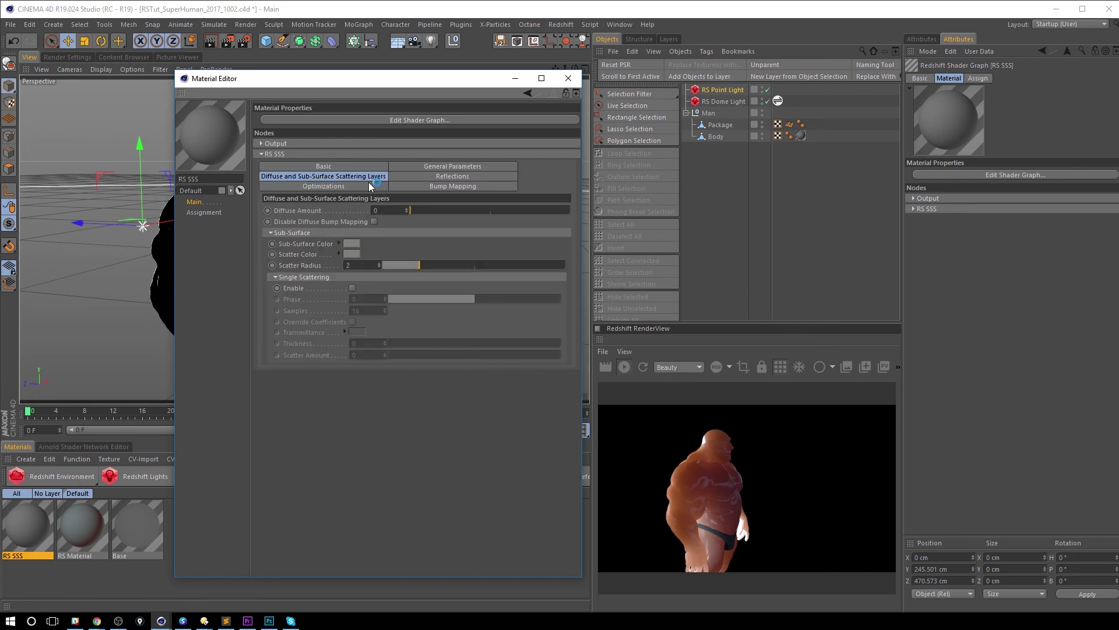
click(455, 176)
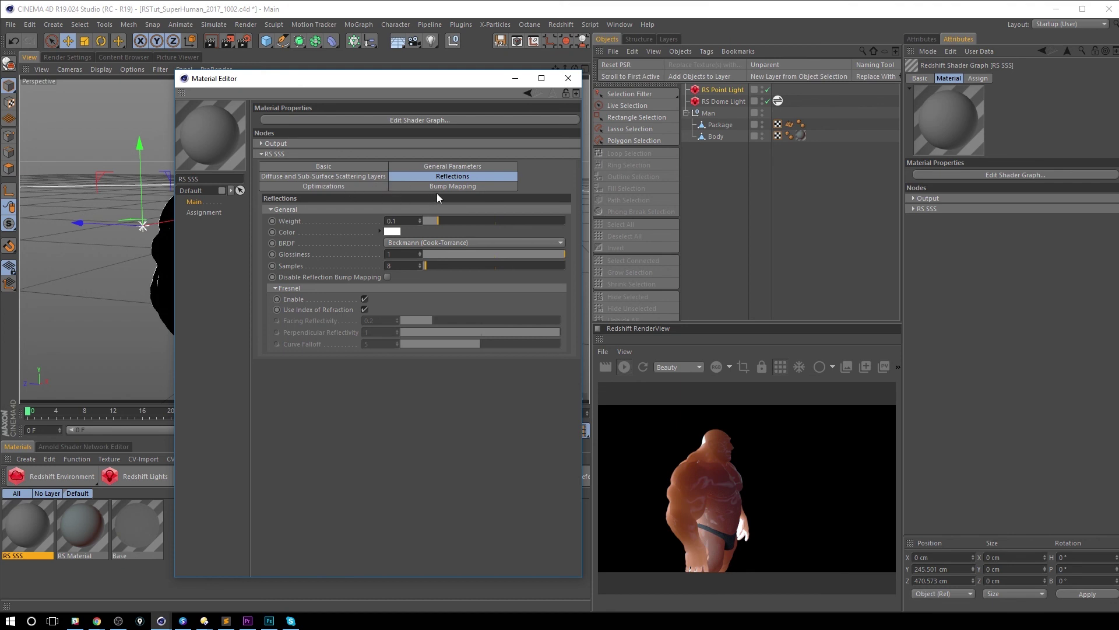
click(569, 78)
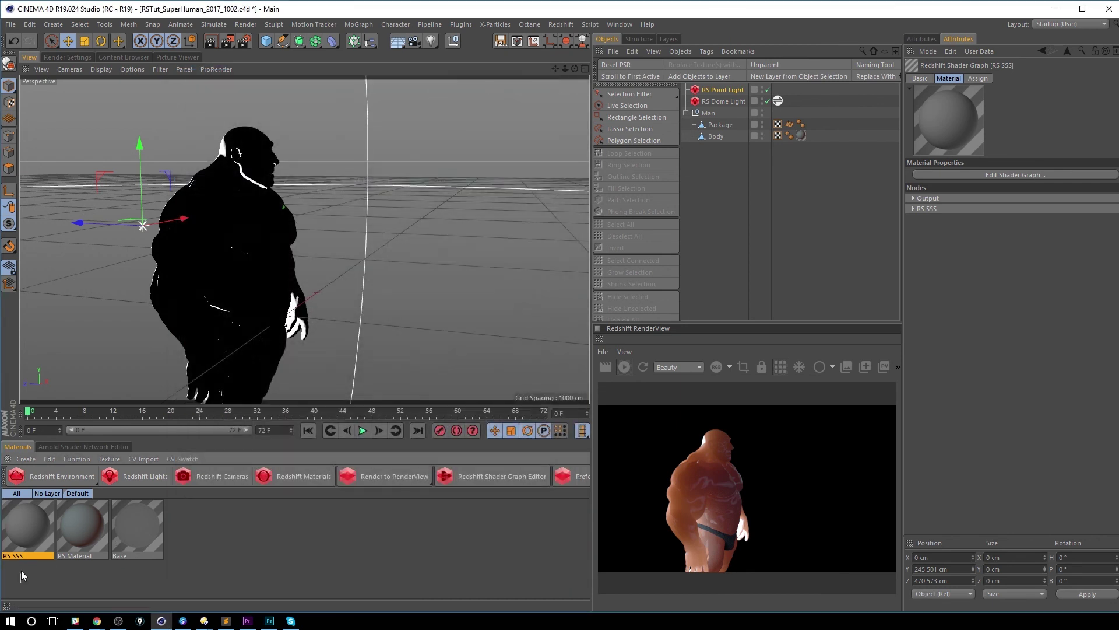
key(Delete)
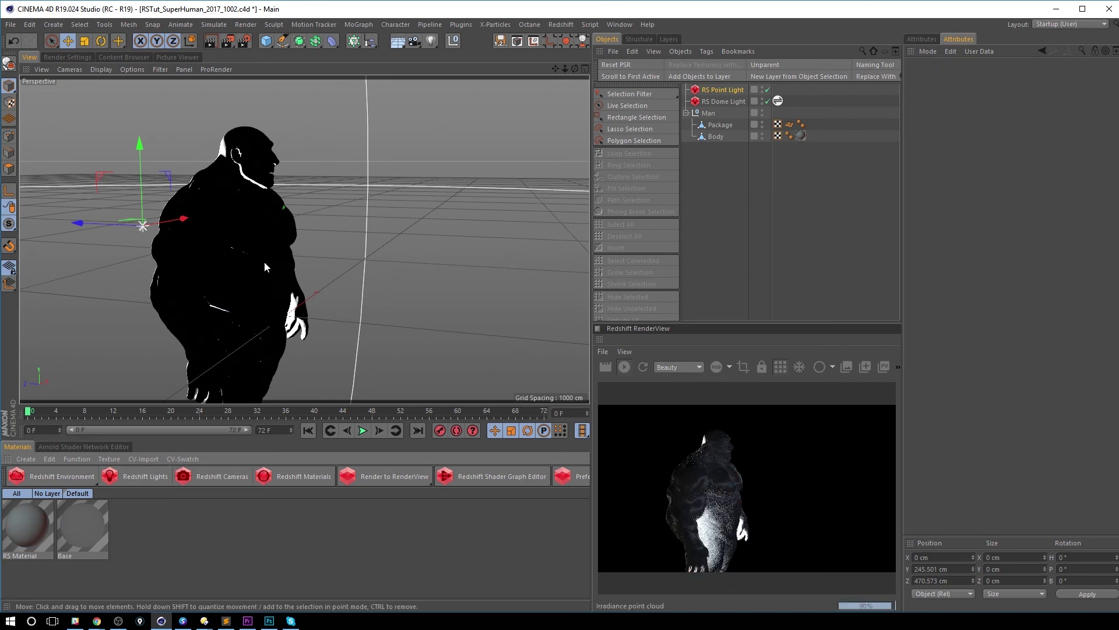
Step: Examine the rendered subsurface scattering on the man from behind, from the side and from the front
alt+drag(264, 261, 351, 262)
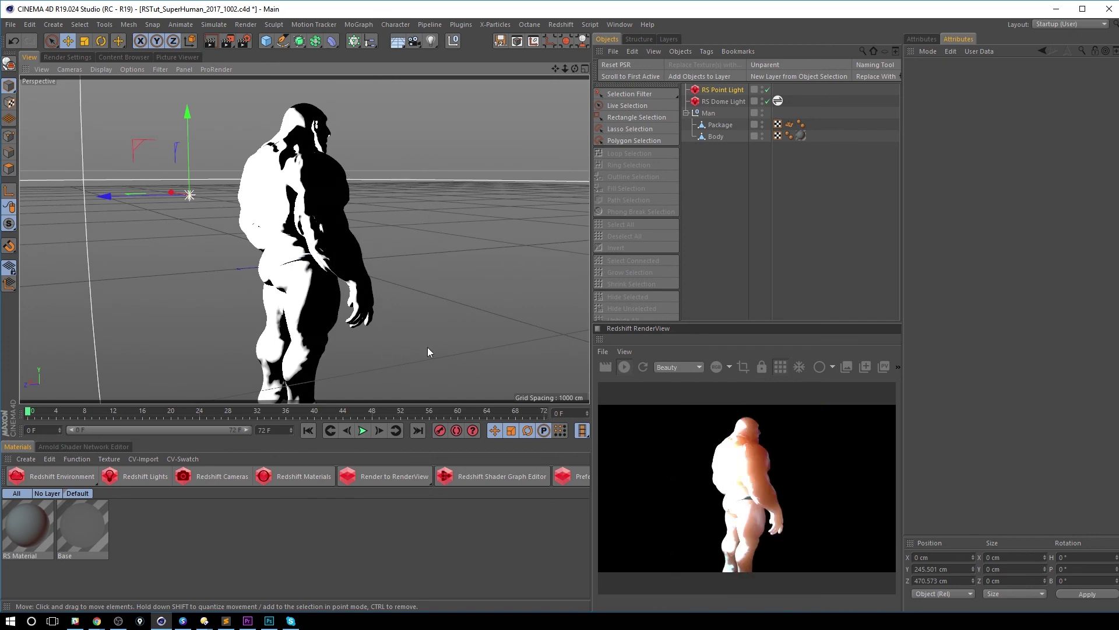
alt+drag(329, 256, 300, 225)
middle_click(274, 232)
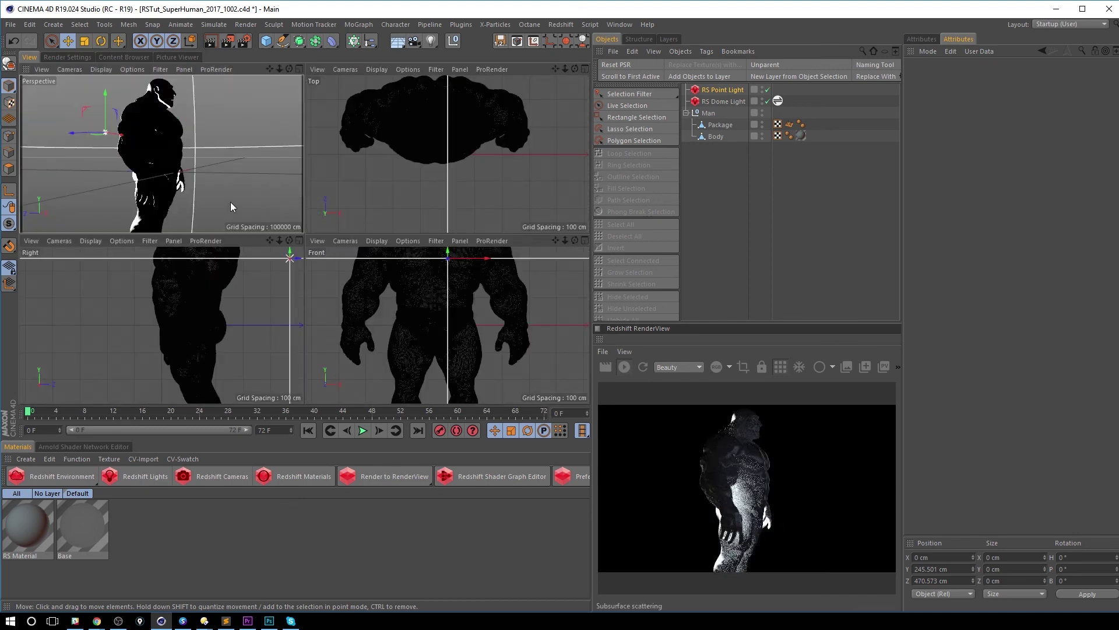
middle_click(230, 202)
alt+drag(352, 215, 236, 210)
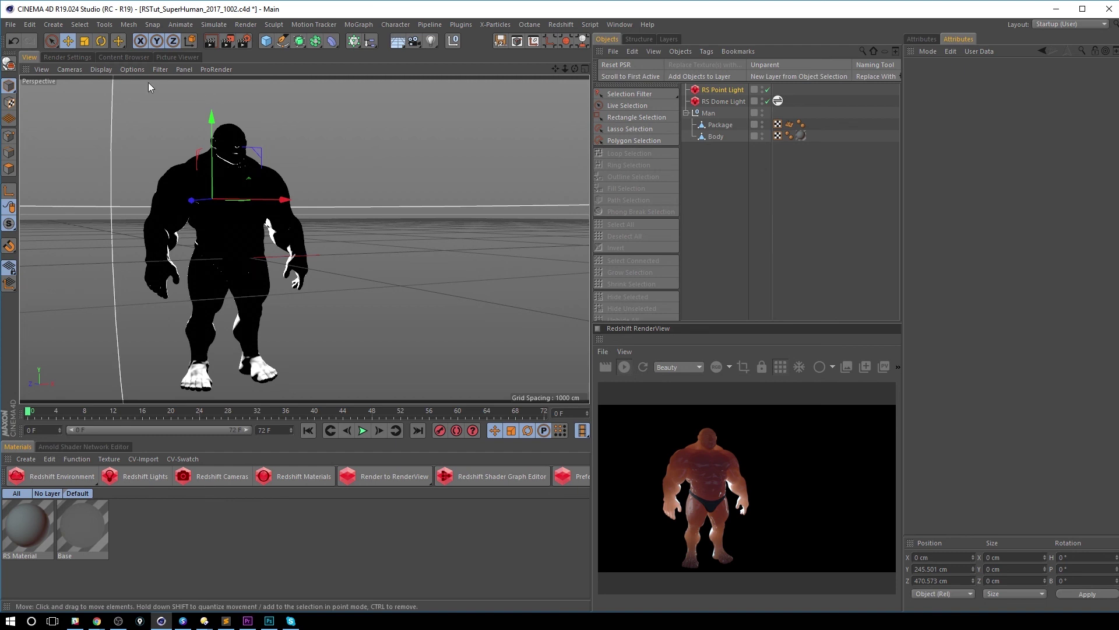
Step: Review the Redshift render settings for SSS, including its mode options, and for GI, then return to the viewport
click(72, 57)
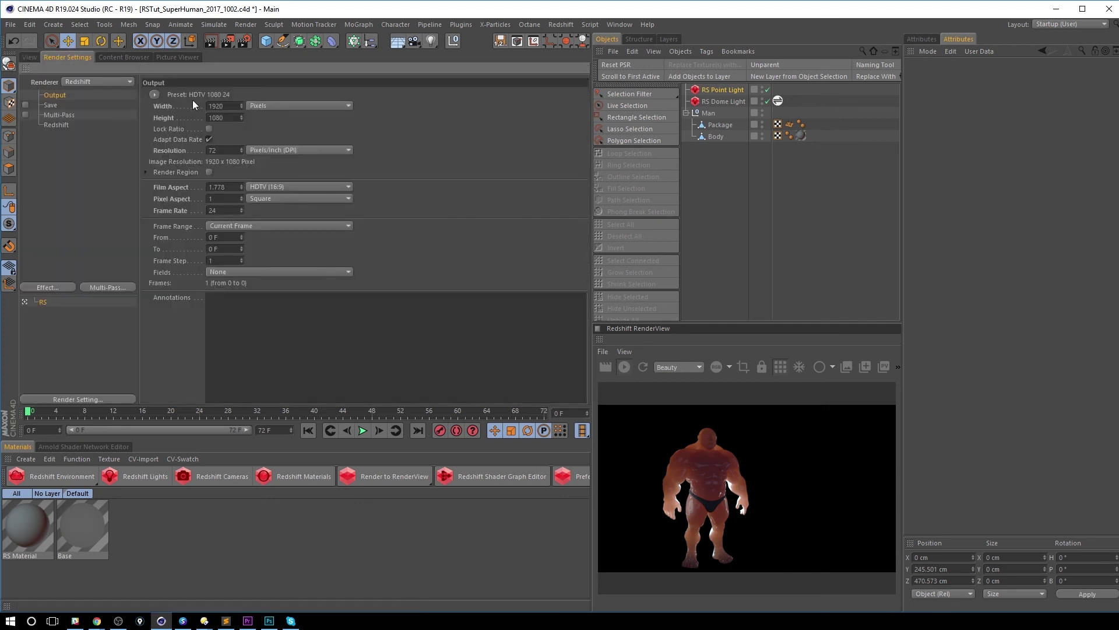
click(51, 124)
click(390, 98)
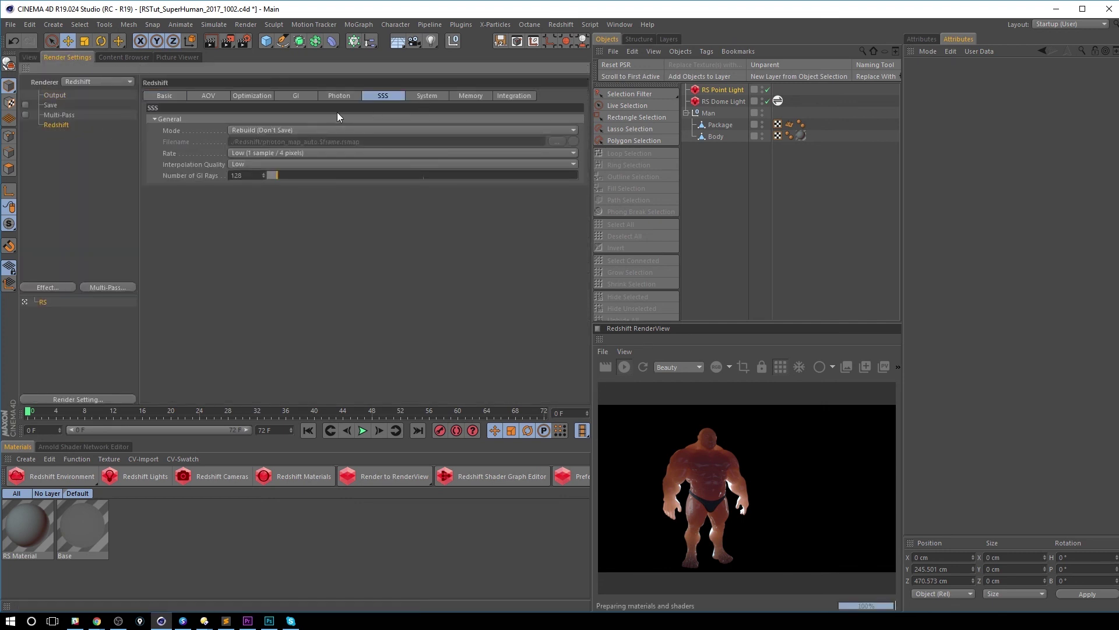
click(298, 131)
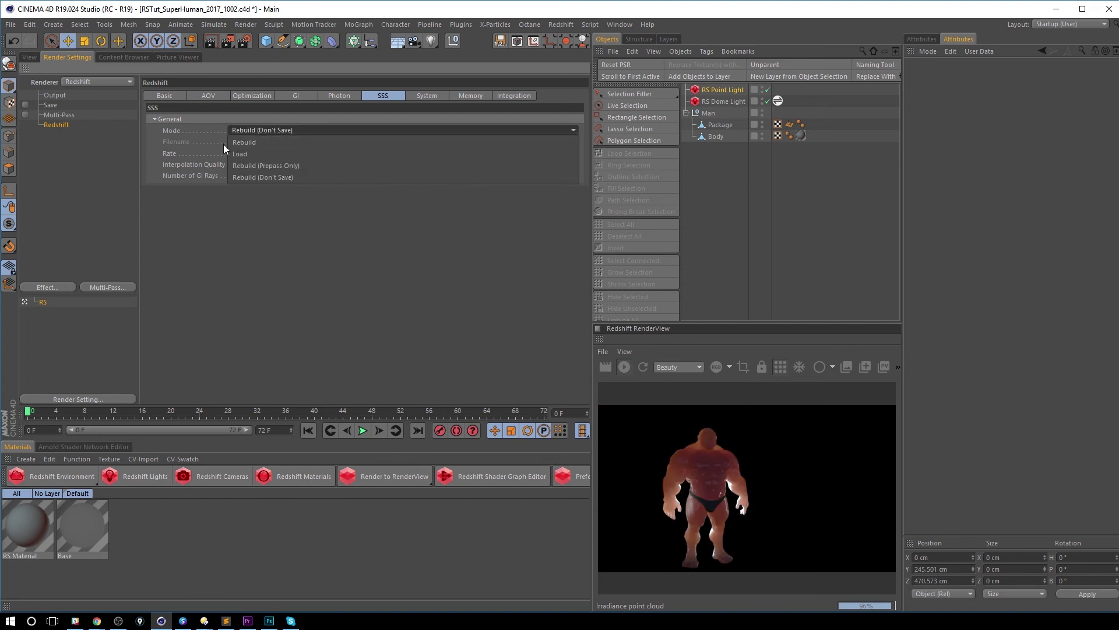
click(231, 110)
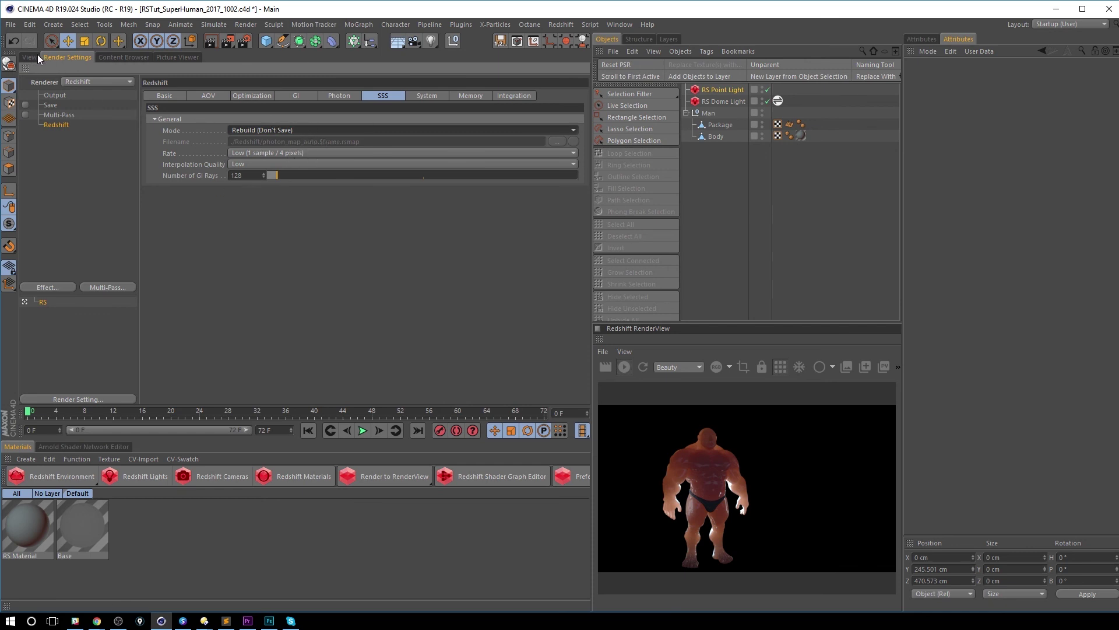
click(296, 96)
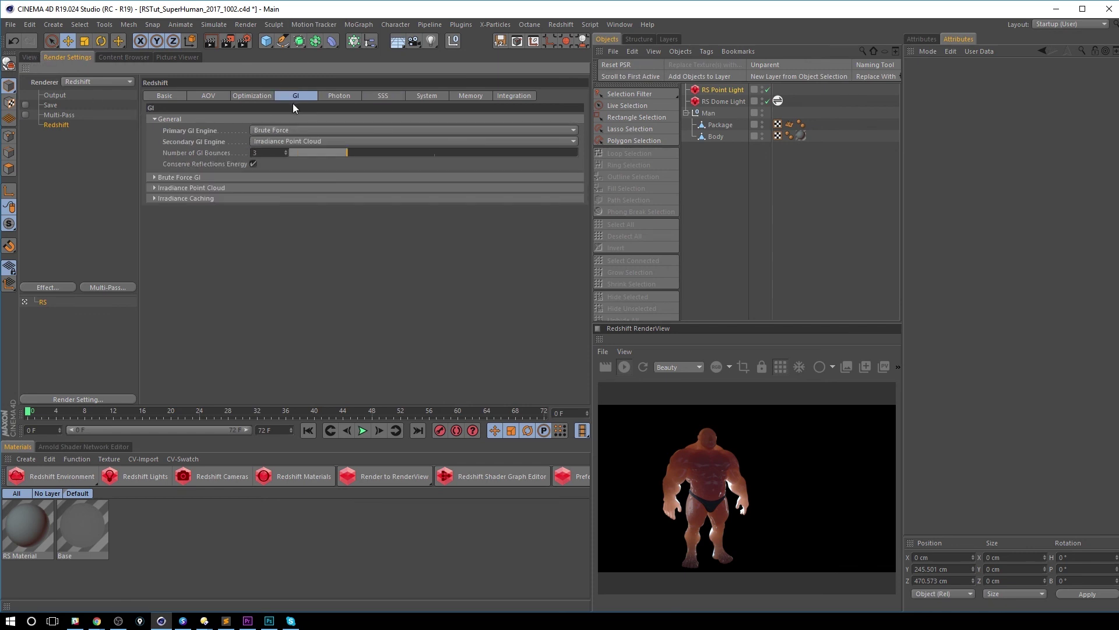
click(30, 57)
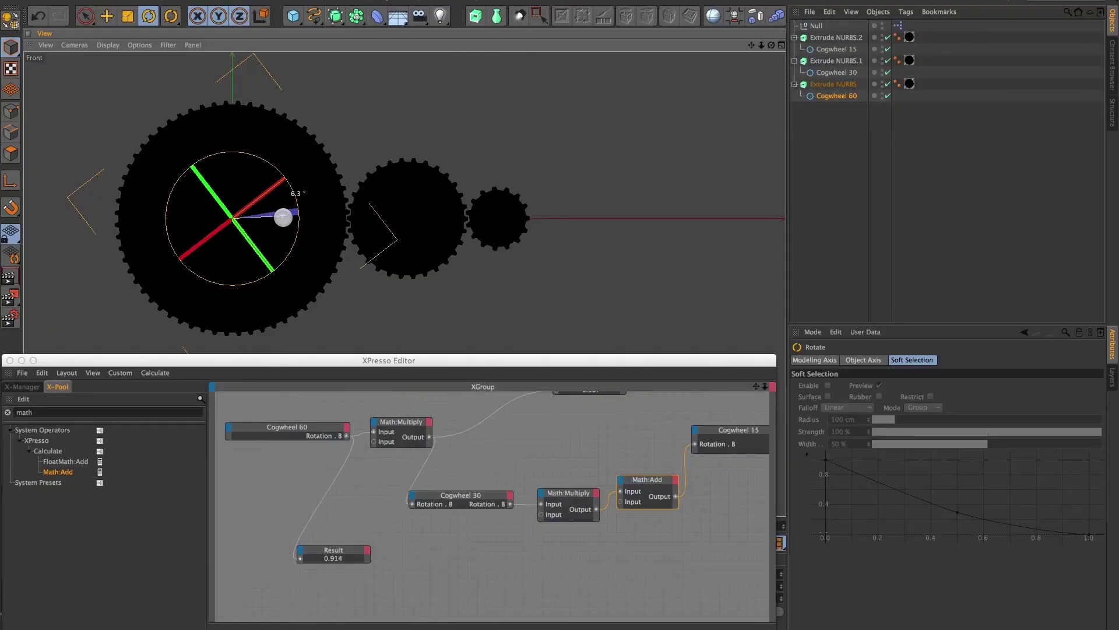
Step: Rotate Cogwheel 60 by about 24° in the front view
drag(282, 214, 287, 232)
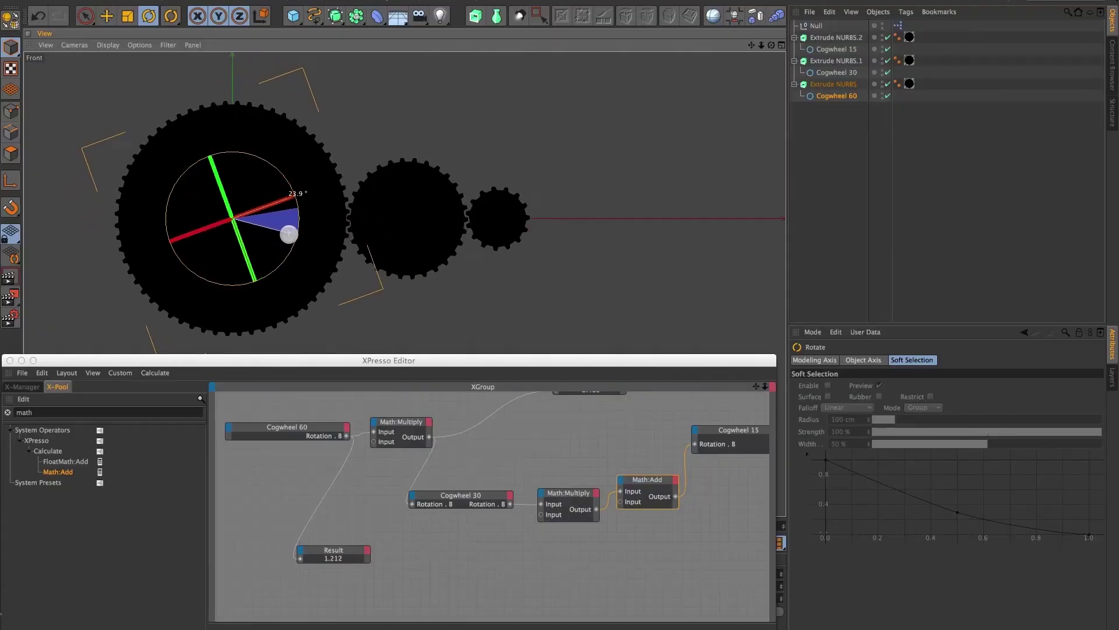